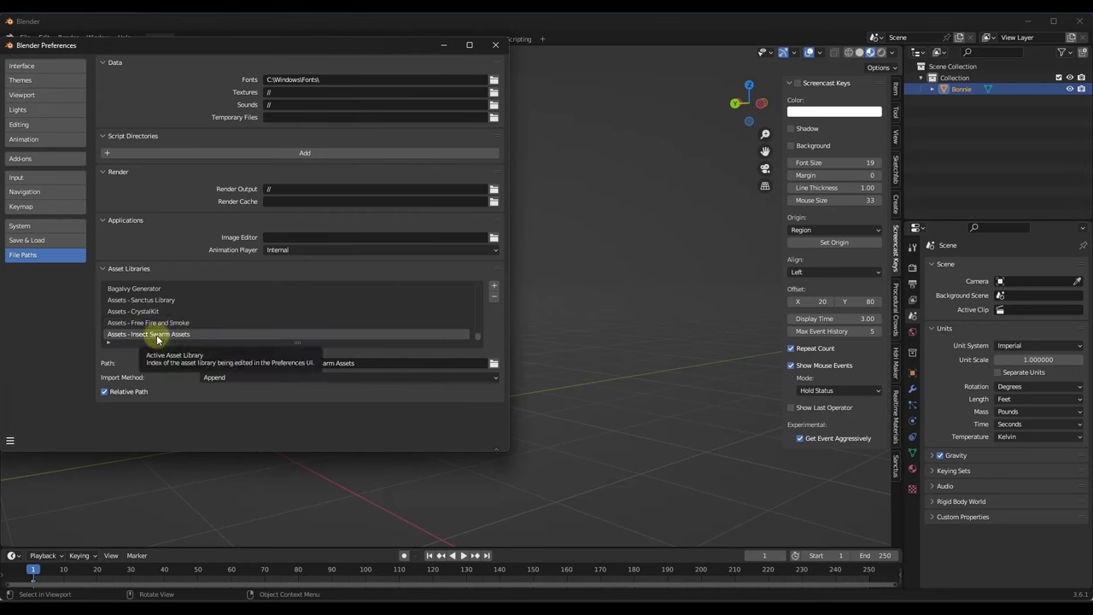
Choose Append as the import method for the Assets - Insect Swarm Assets library and close the preferences.
click(232, 378)
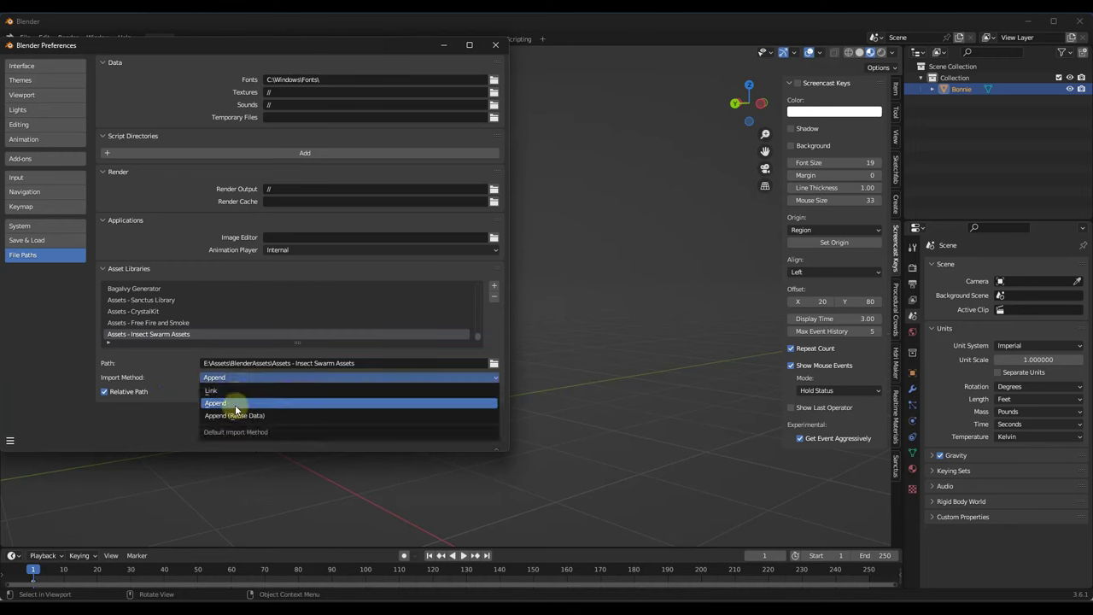
click(236, 403)
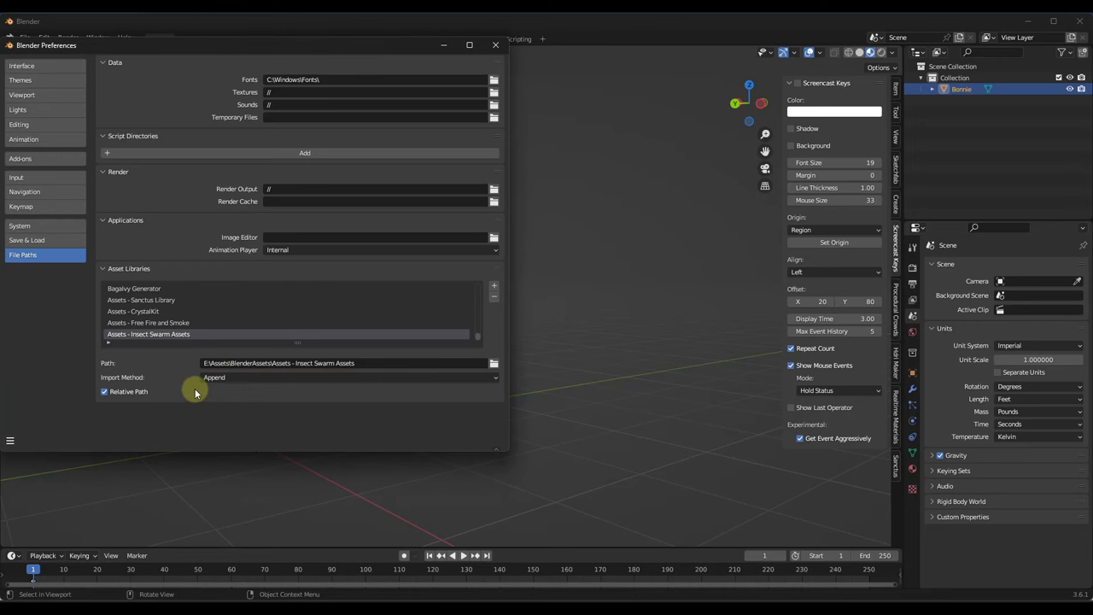
click(494, 46)
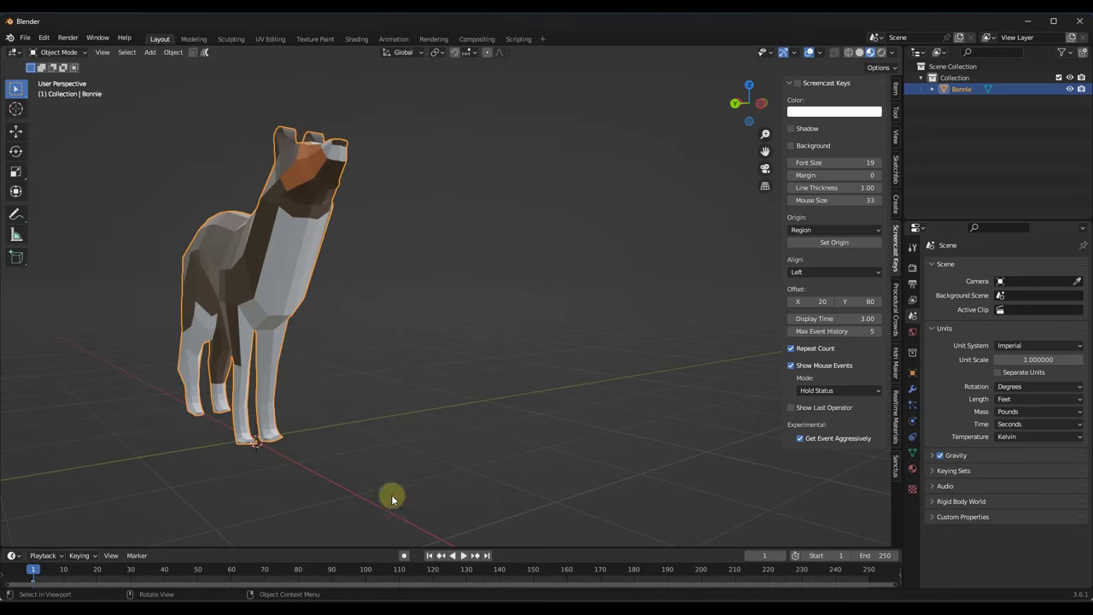
Enlarge the timeline area, turn it into an Asset Browser and show the Assets - Insect Swarm Assets library.
drag(349, 547, 342, 407)
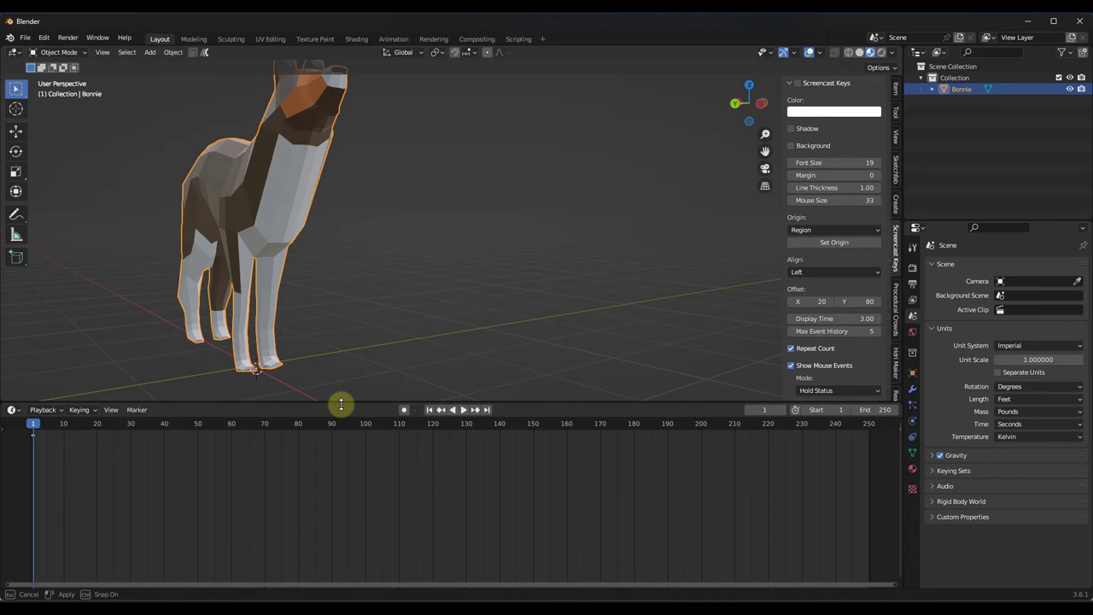
click(14, 409)
click(351, 479)
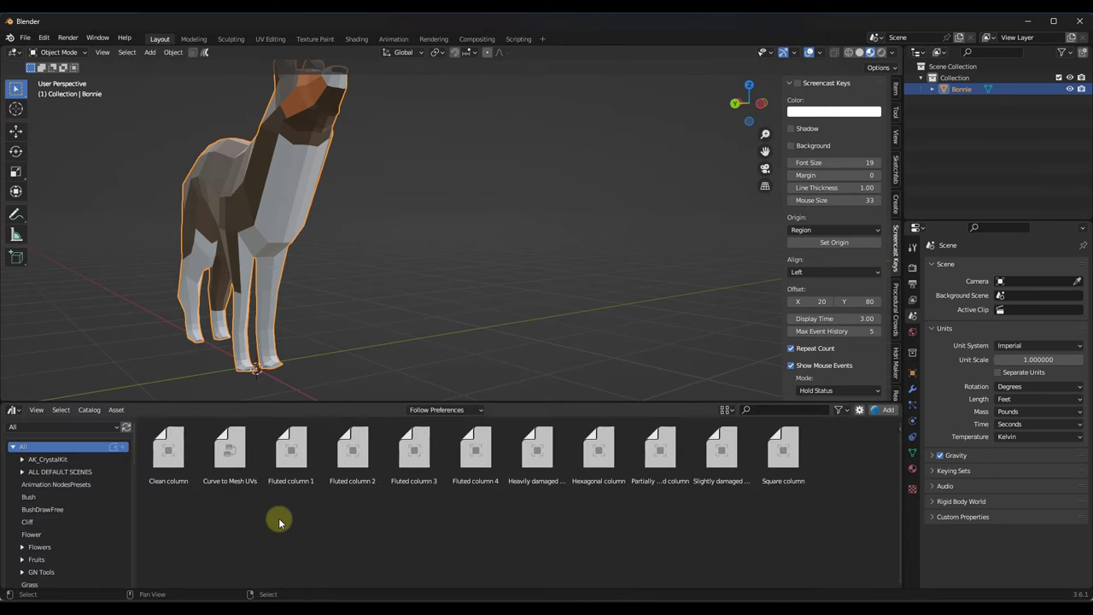
click(49, 425)
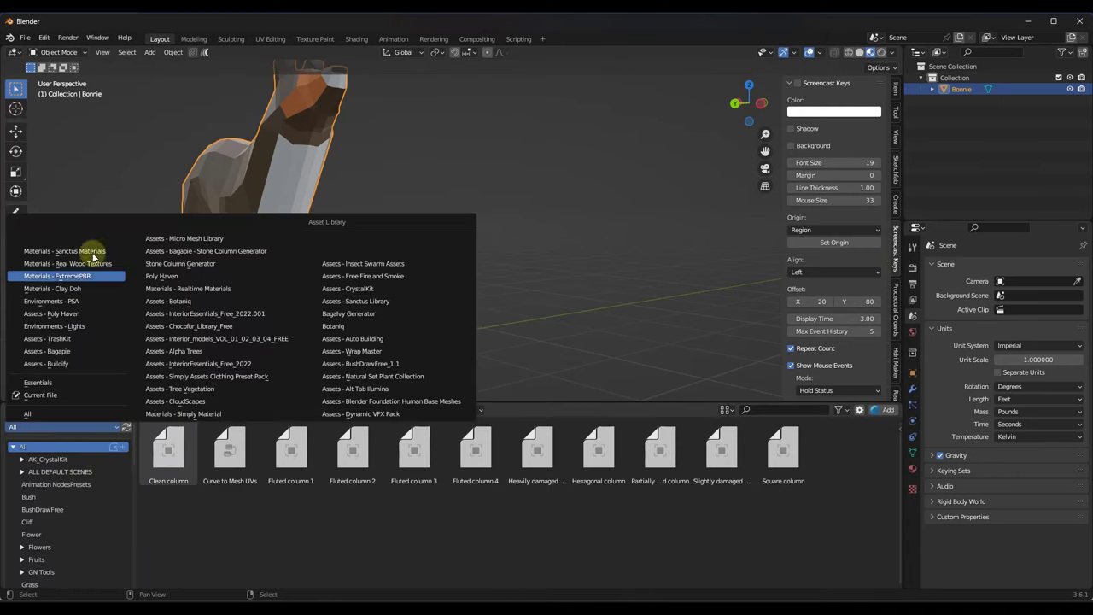
click(372, 266)
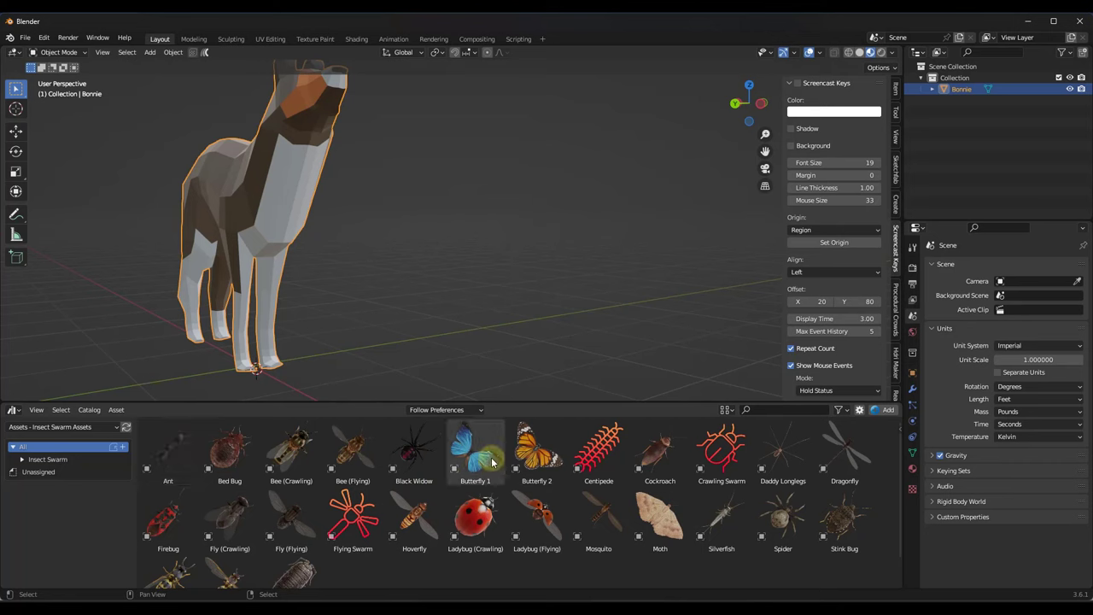
Place the Butterfly 2 asset in the scene beside the dog and preview its wing animation.
drag(531, 452, 382, 346)
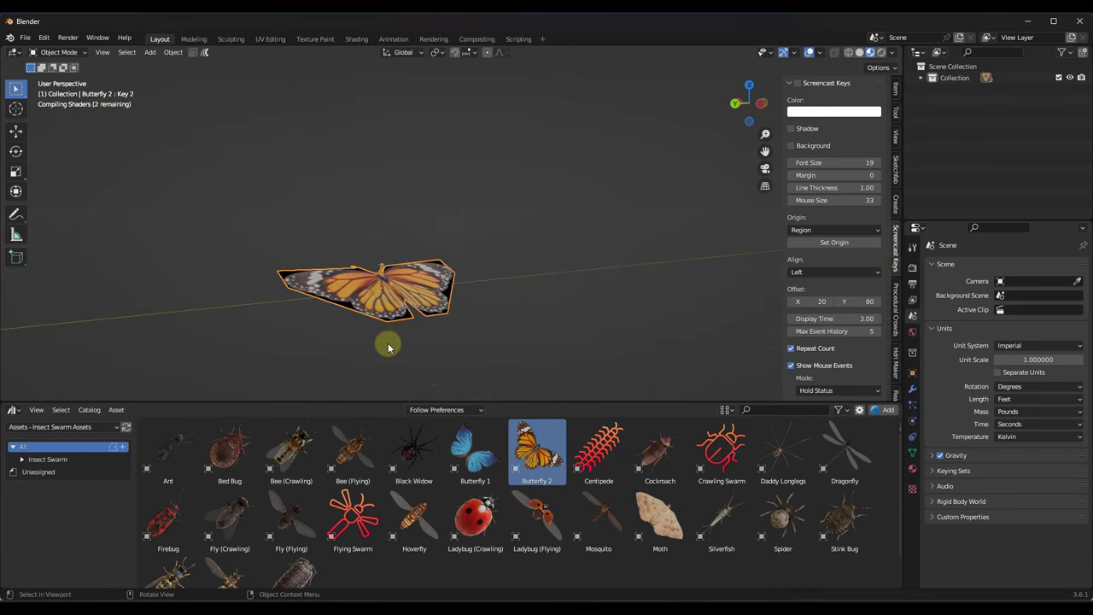
mouse_move(387, 330)
middle_down()
mouse_move(386, 365)
mouse_move(408, 323)
mouse_move(456, 310)
mouse_move(384, 335)
middle_up()
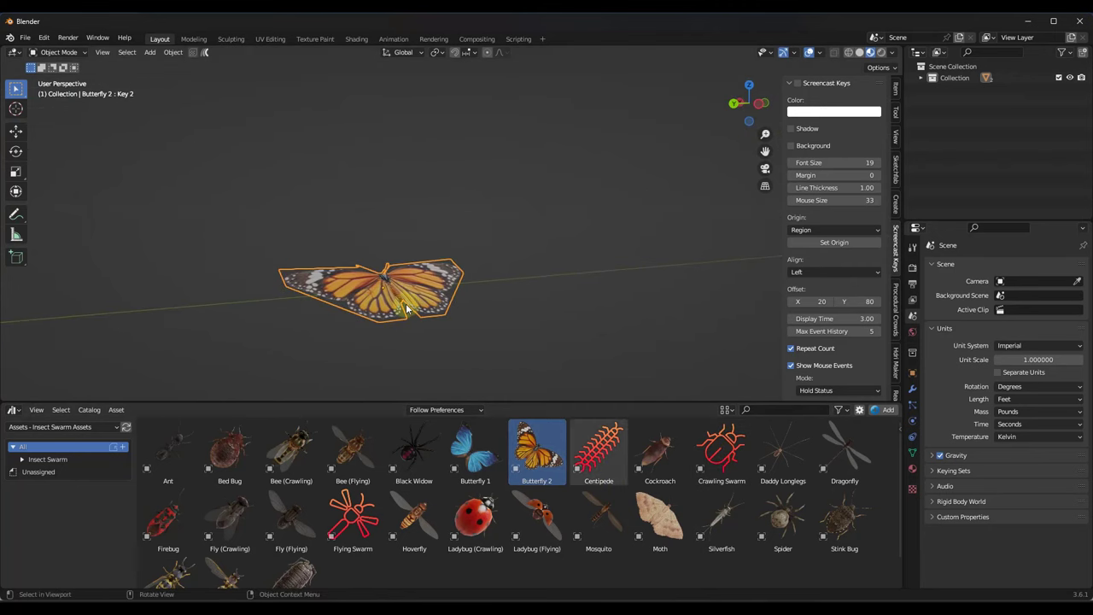
key(space)
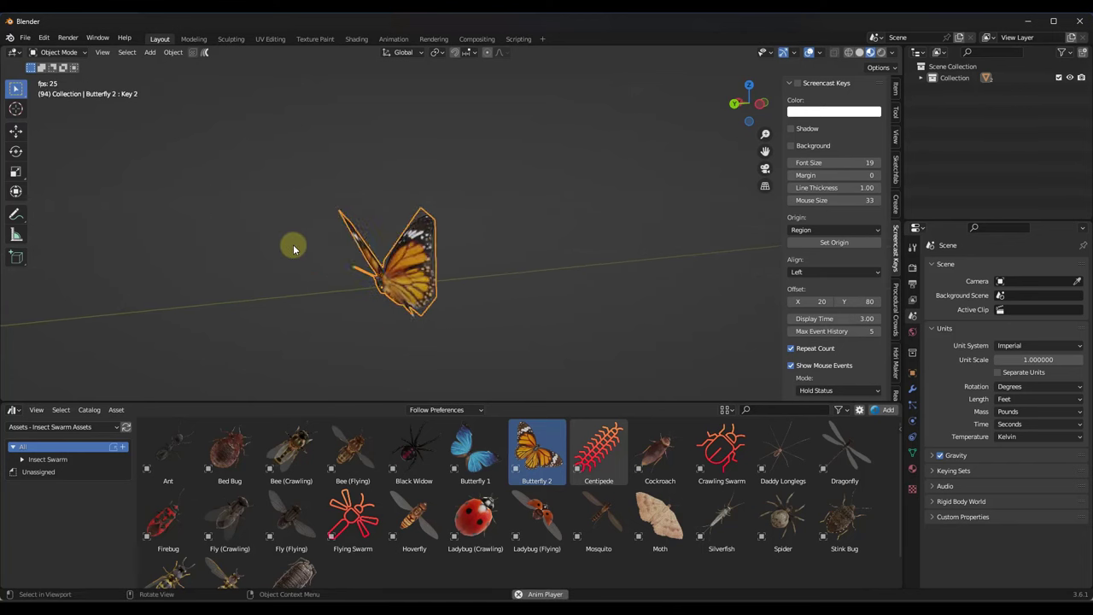
key(space)
middle_drag(404, 309, 457, 291)
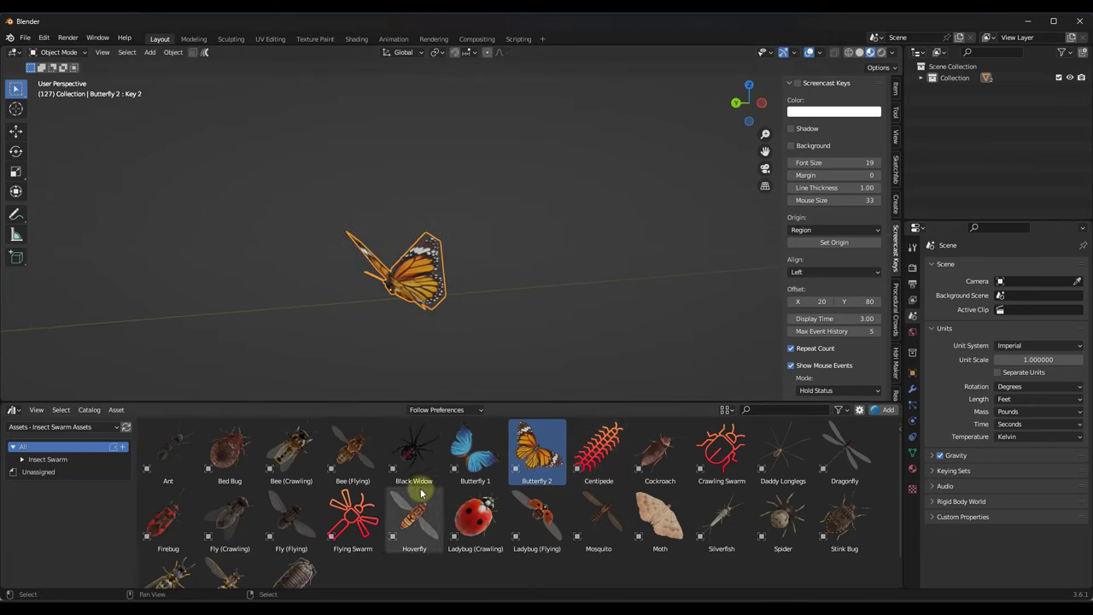
Place the Fly (Crawling) asset in the scene near the butterfly.
scroll(423, 492, down, 1)
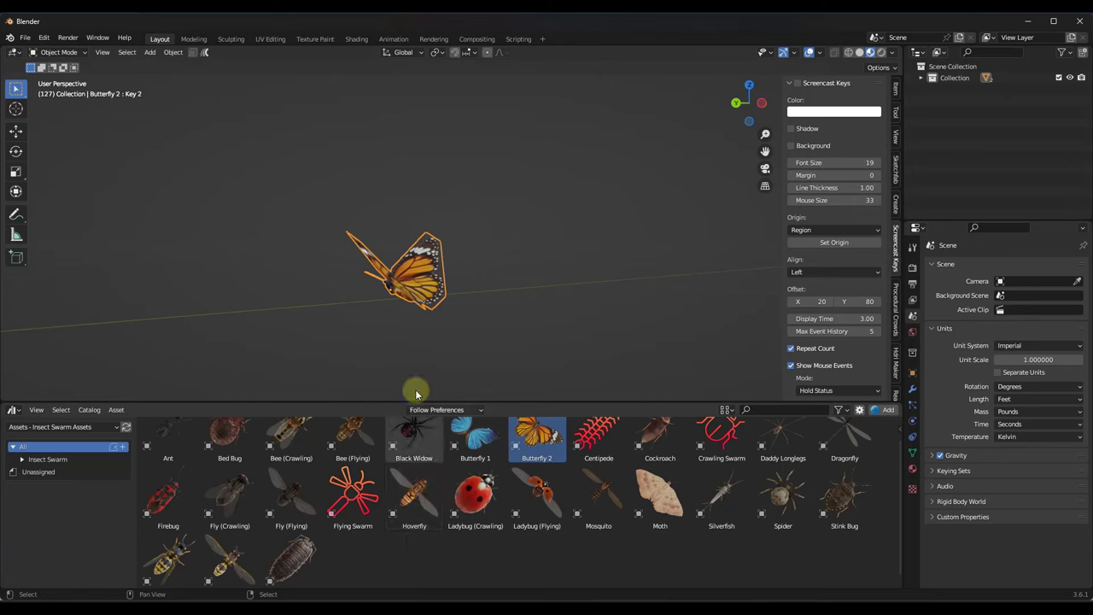
middle_drag(421, 295, 415, 295)
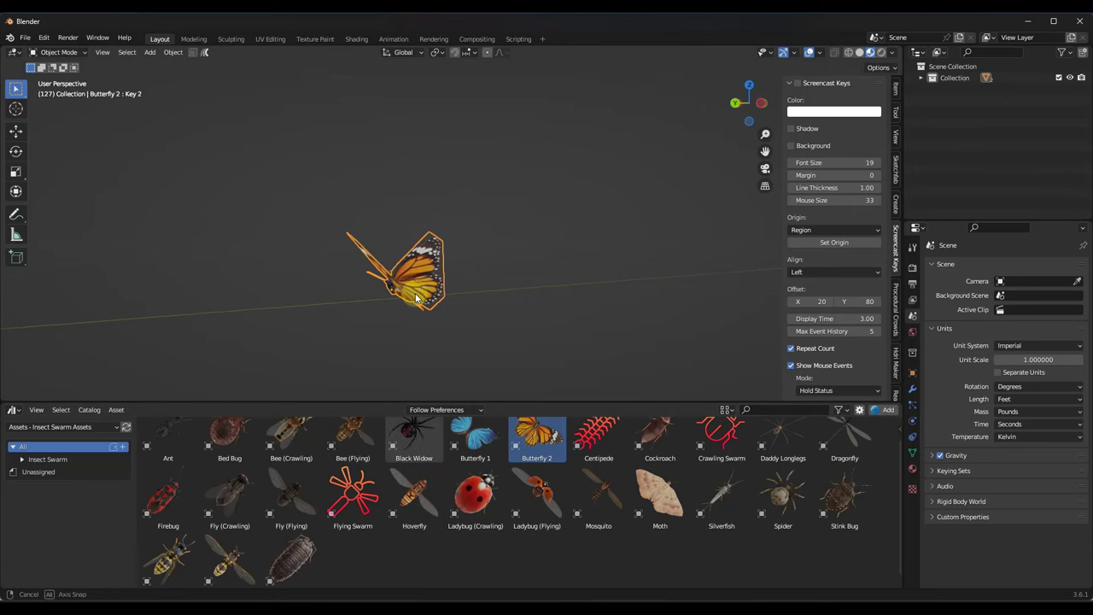
scroll(461, 529, down, 1)
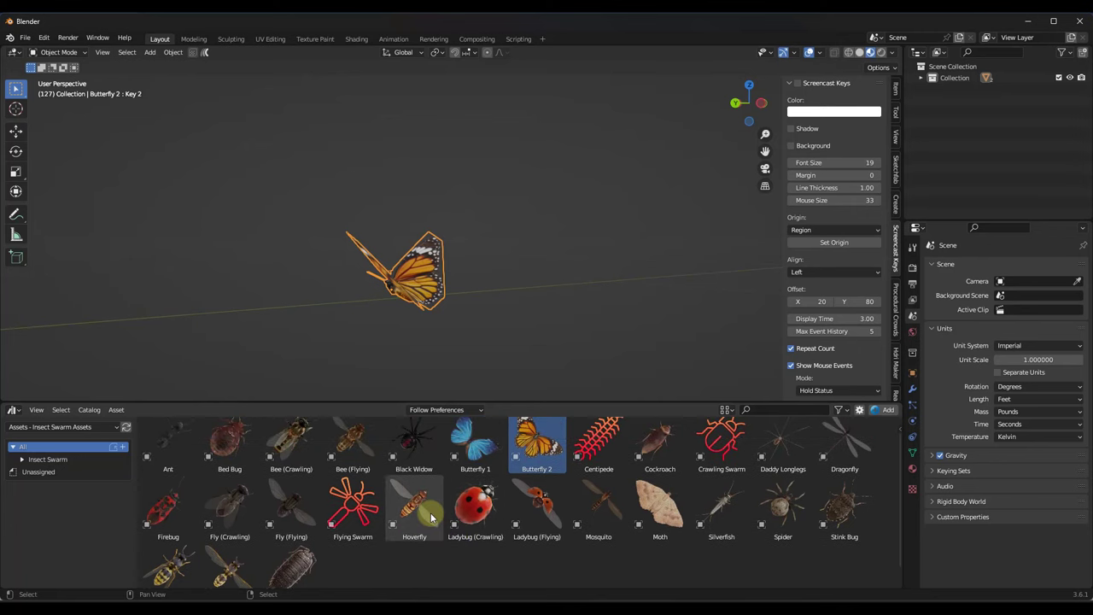
drag(229, 483, 302, 350)
mouse_move(302, 350)
middle_down()
mouse_move(305, 362)
mouse_move(305, 331)
middle_up()
scroll(306, 333, up, 3)
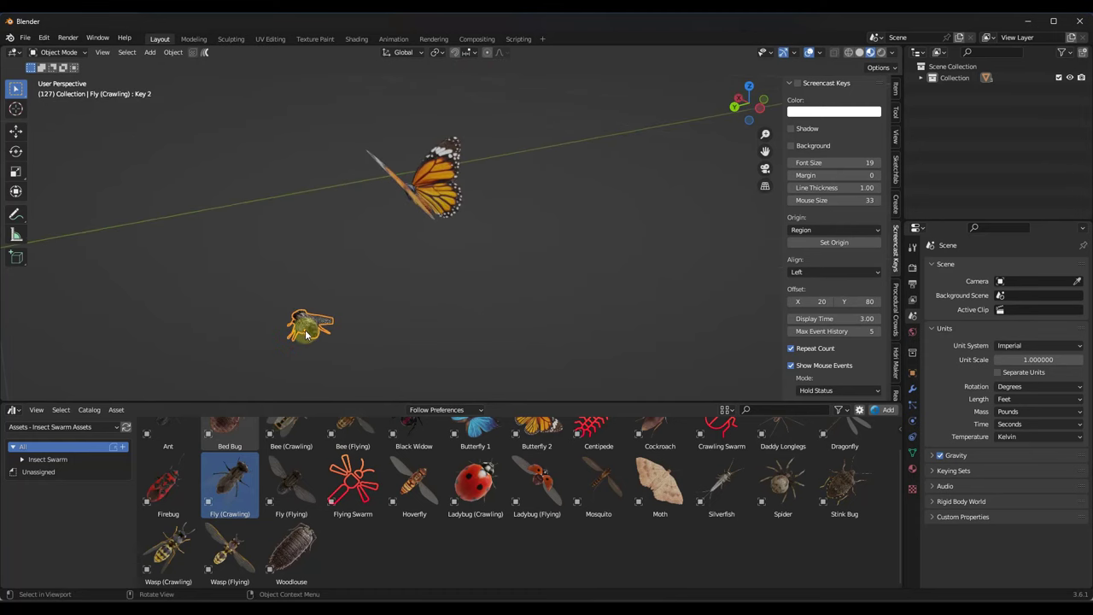
scroll(307, 334, down, 1)
Play the animation to examine how the crawling fly moves, then stop playback.
key(space)
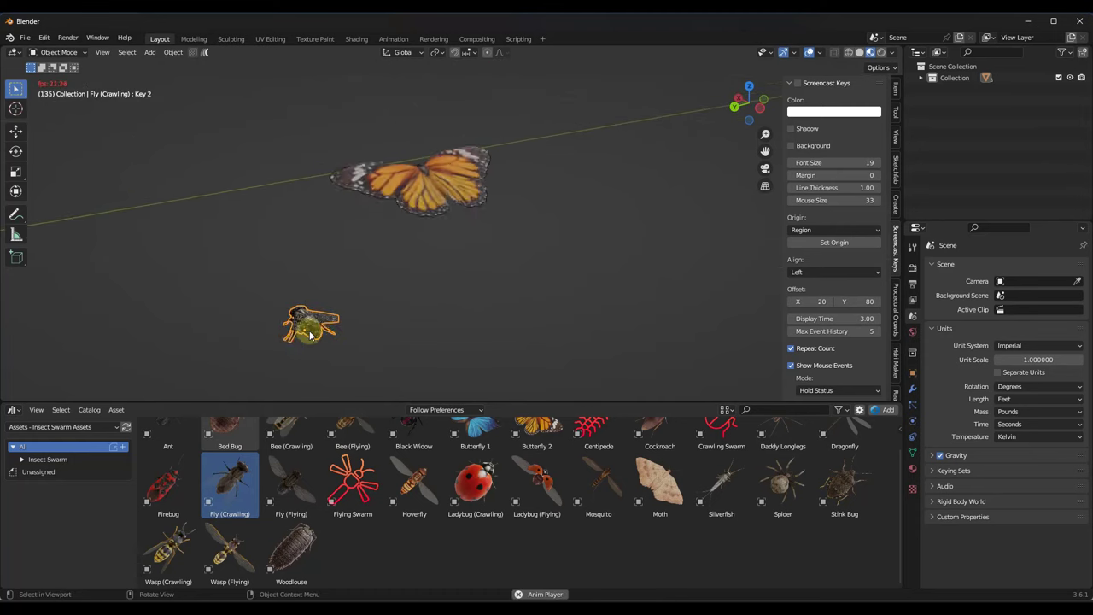
mouse_move(307, 335)
middle_down()
mouse_move(453, 298)
mouse_move(506, 297)
mouse_move(309, 332)
middle_up()
key(space)
scroll(411, 509, up, 1)
scroll(411, 504, down, 1)
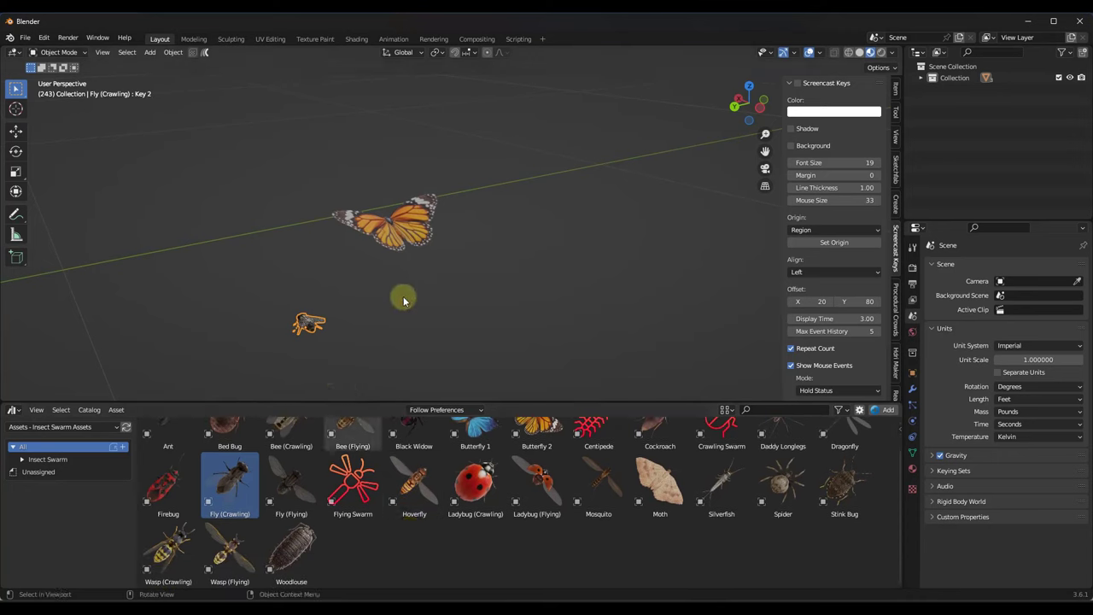
Add a mesh plane and move it about -1.317' along the Y axis so it lies beneath the insects.
scroll(385, 251, down, 6)
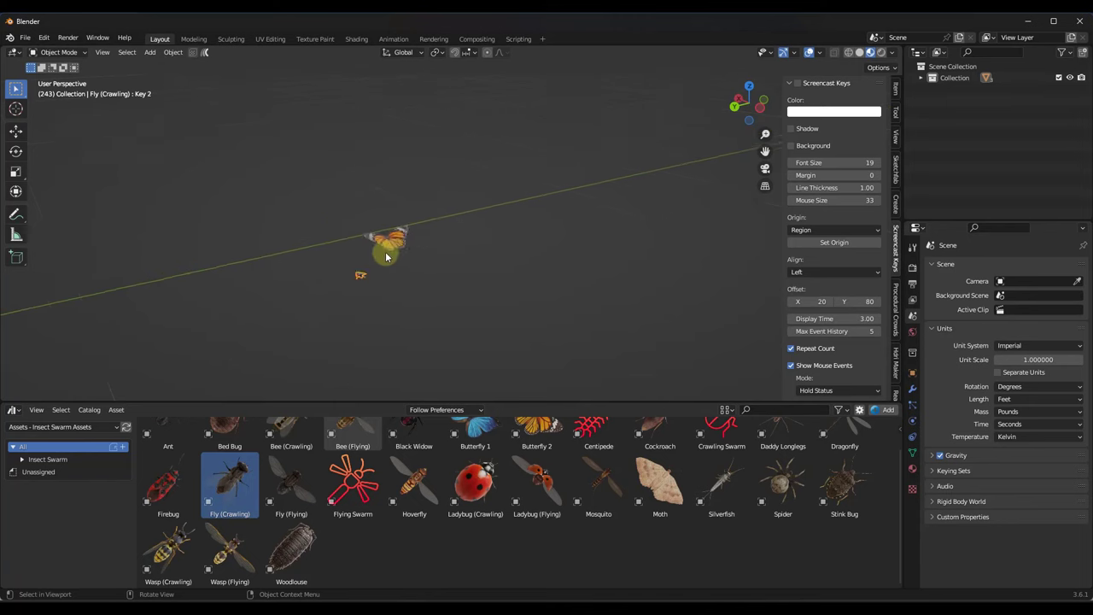
key(shift+a)
mouse_move(360, 258)
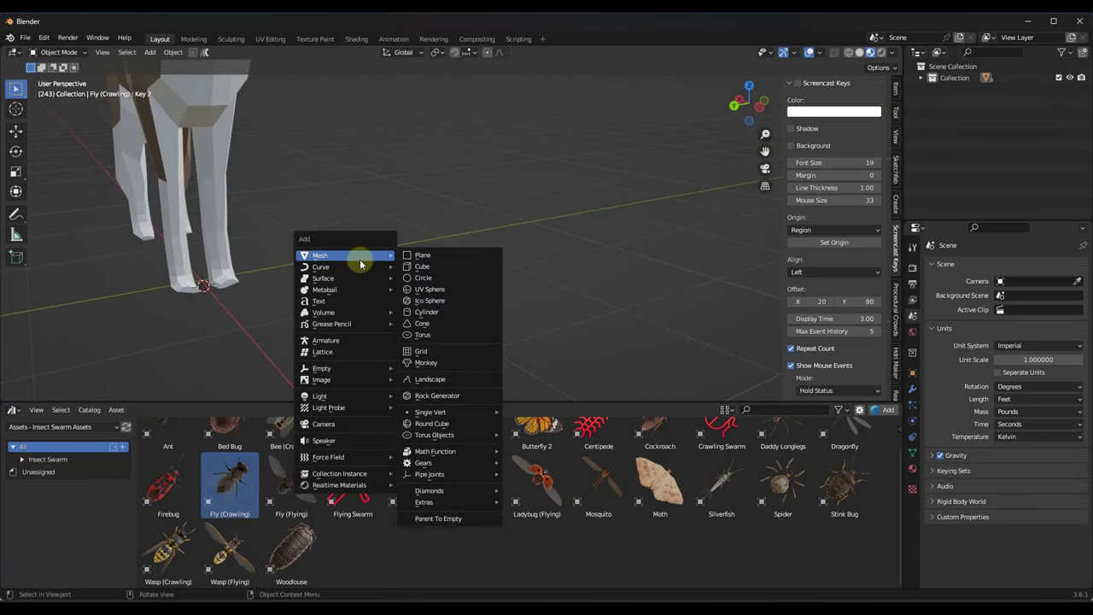
click(436, 256)
key(g)
key(y)
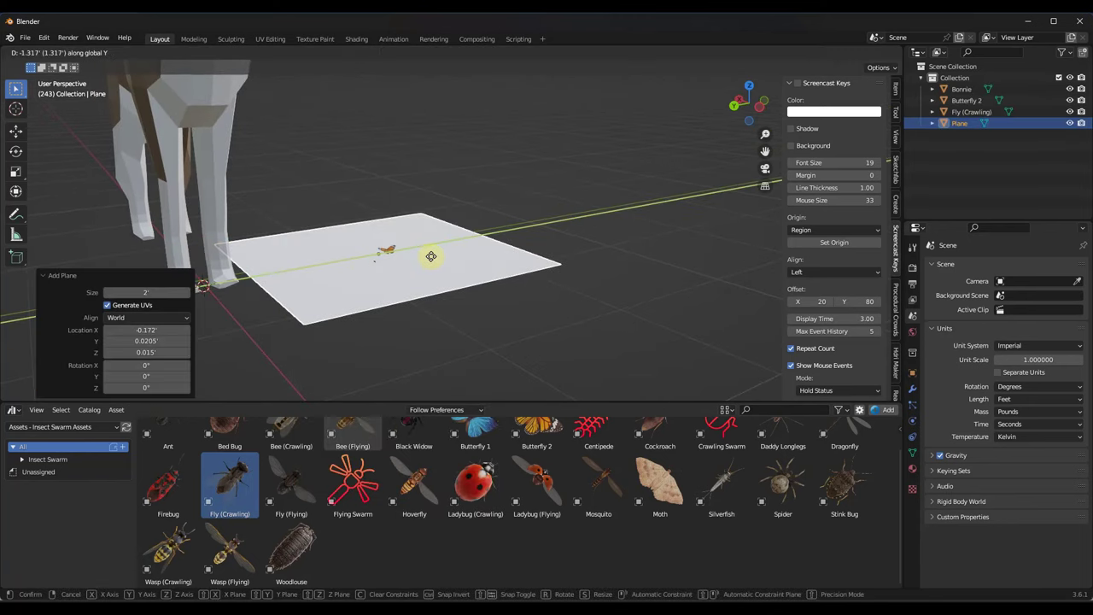
click(410, 249)
scroll(382, 262, up, 3)
mouse_move(382, 261)
middle_down()
mouse_move(424, 256)
mouse_move(375, 263)
mouse_move(410, 237)
mouse_move(381, 269)
middle_up()
scroll(393, 262, up, 5)
scroll(383, 266, down, 5)
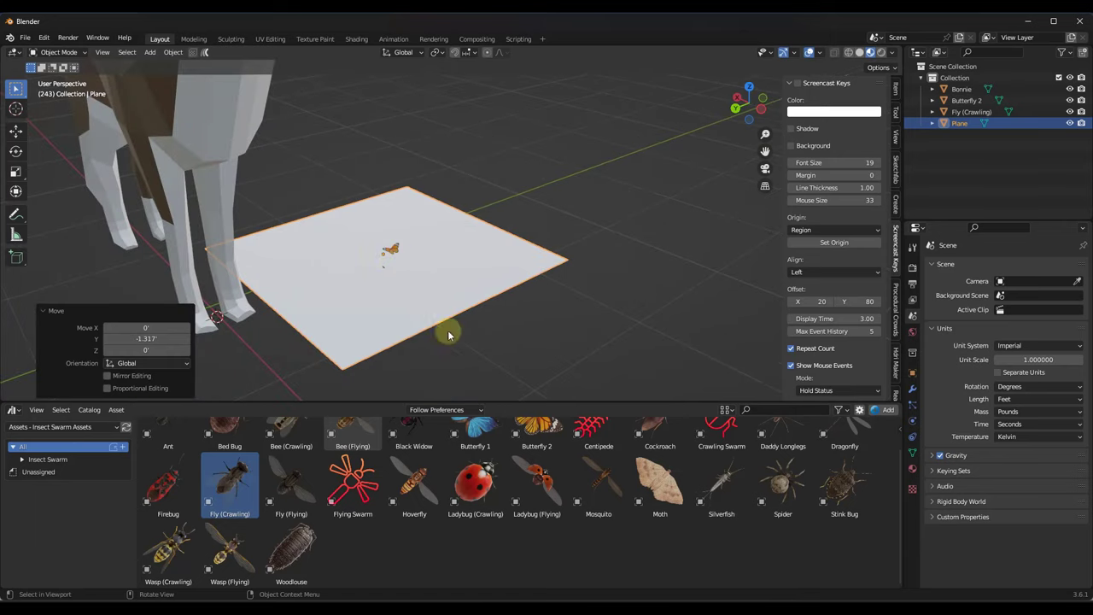
Place the Crawling Swarm asset on the plane and adjust its height along the Z axis.
scroll(598, 461, up, 1)
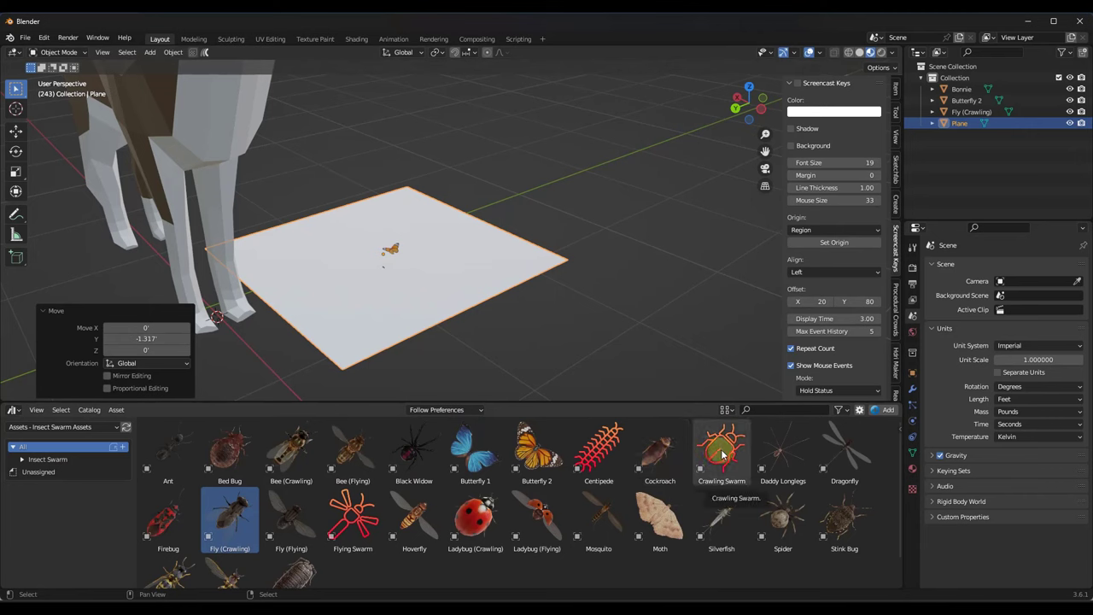
drag(722, 454, 384, 268)
middle_drag(535, 264, 376, 257)
scroll(373, 264, up, 12)
key(g)
key(z)
click(380, 204)
scroll(406, 220, down, 10)
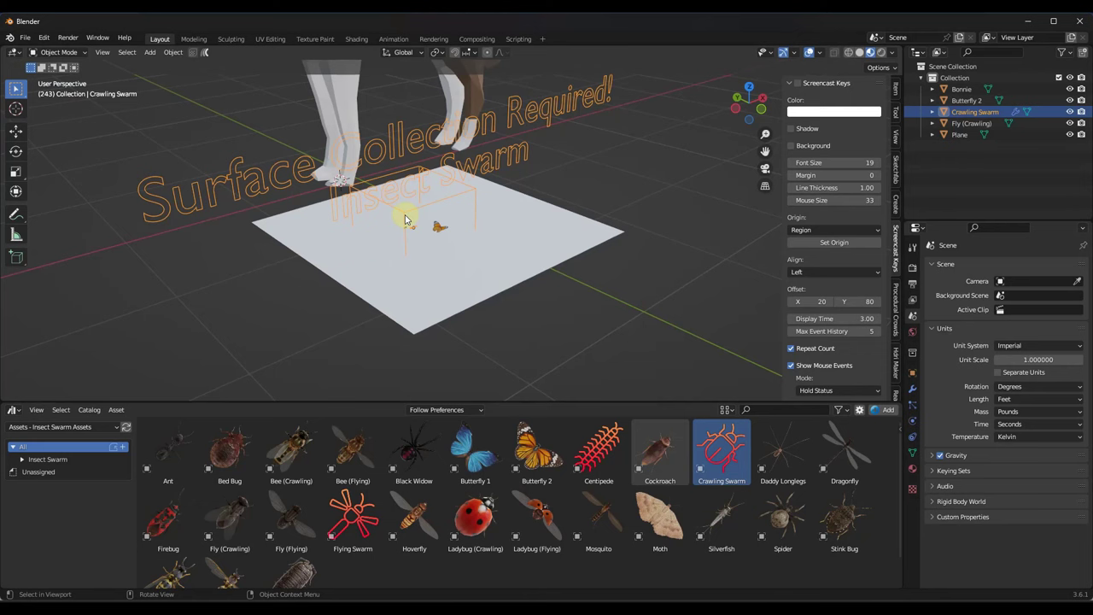
mouse_move(408, 218)
middle_down()
mouse_move(419, 206)
mouse_move(718, 296)
mouse_move(419, 223)
middle_up()
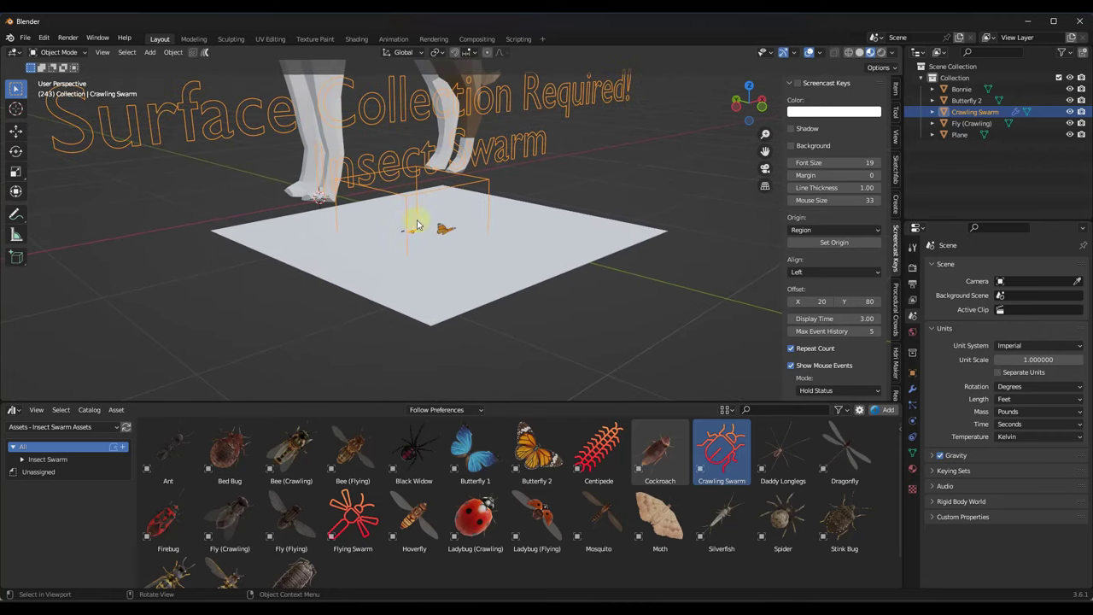
Show the Crawling Swarm's modifier settings and create a scene collection named "Surface Collection".
click(912, 392)
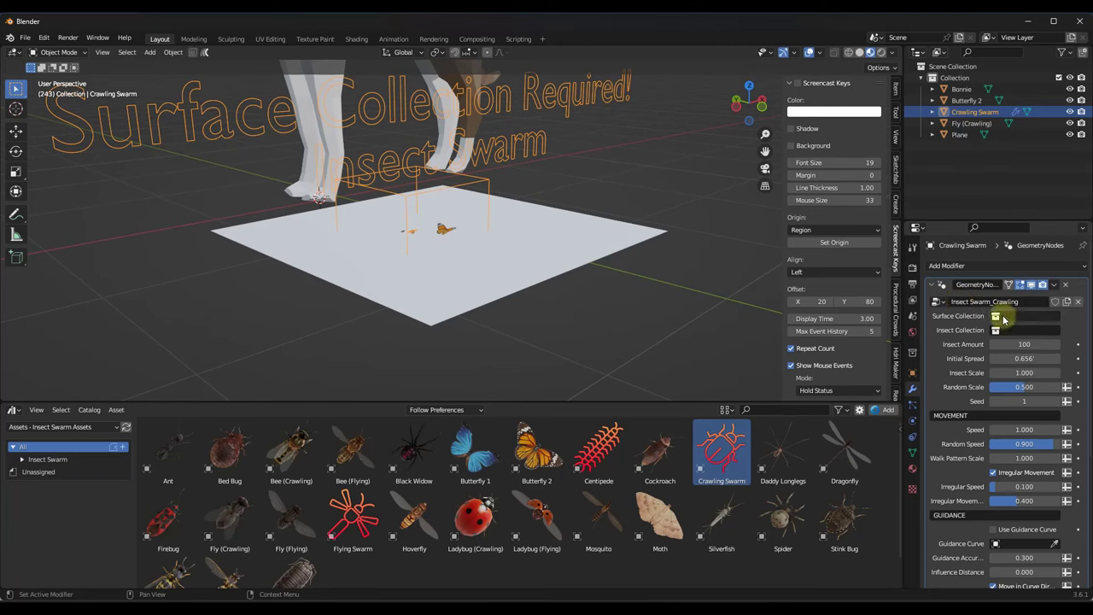
middle_drag(583, 263, 500, 239)
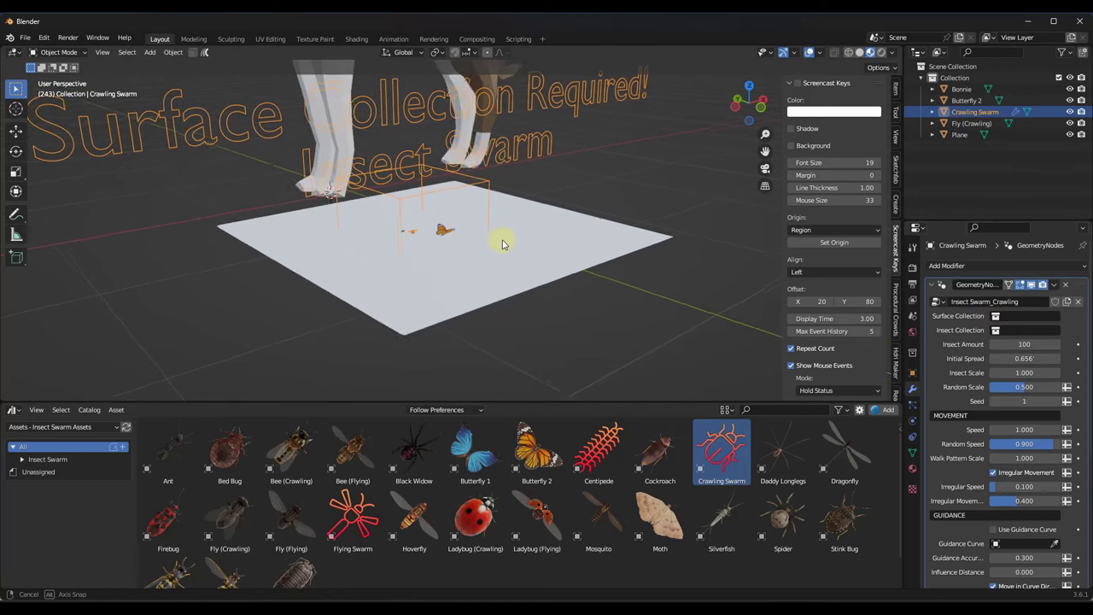
right_click(956, 69)
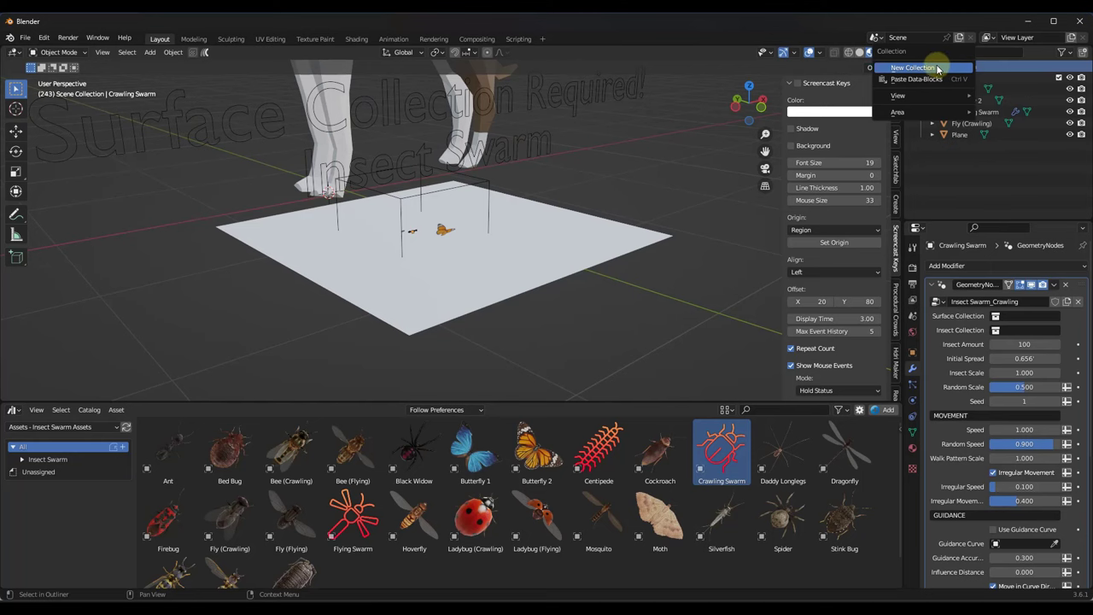
click(938, 69)
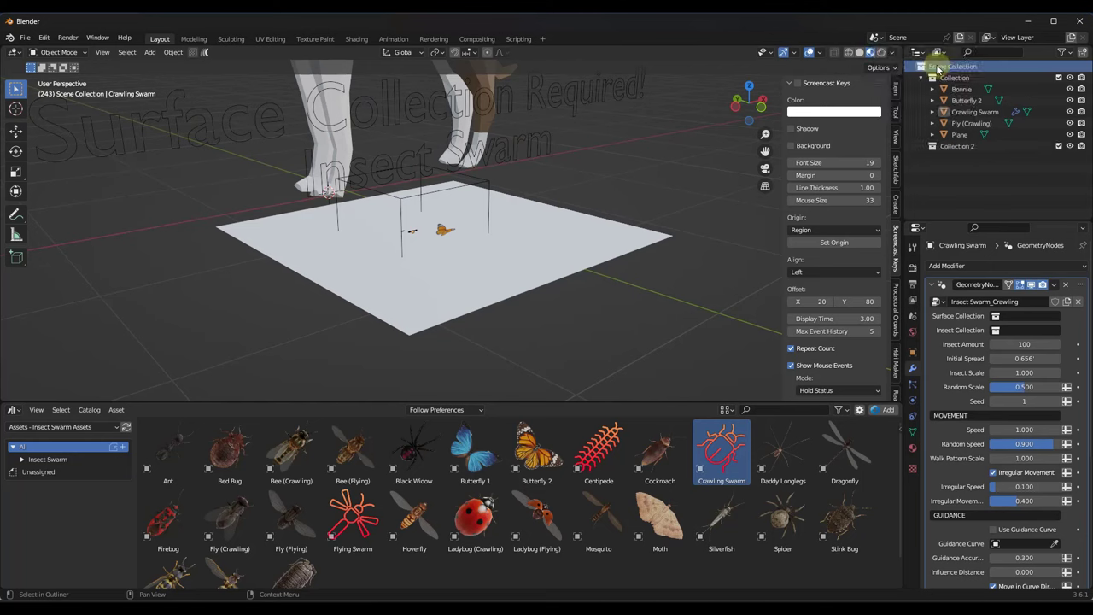
double_click(979, 150)
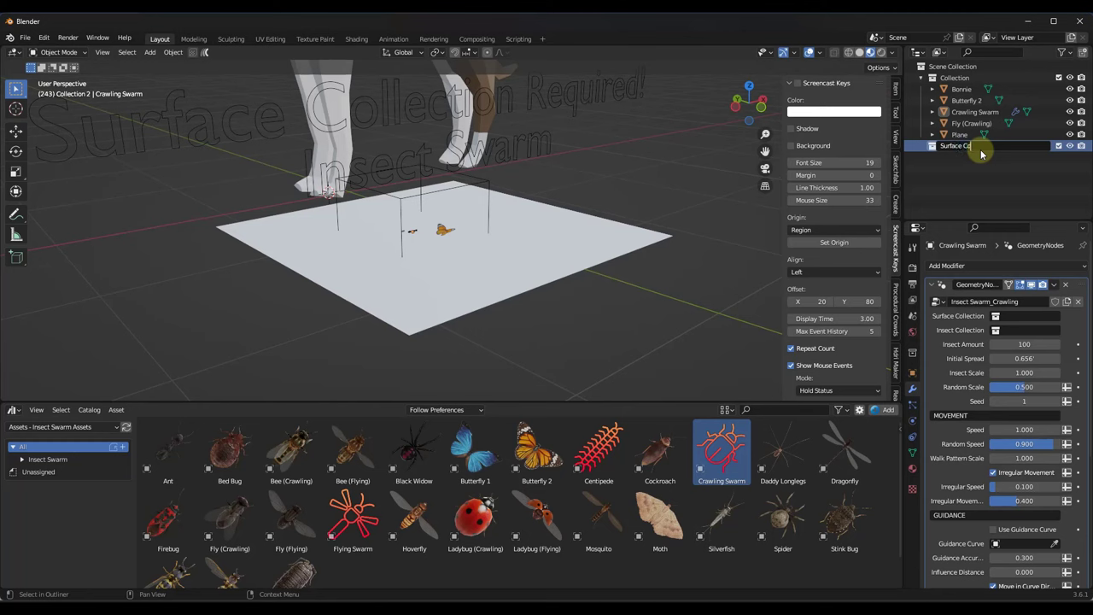
text(Surface Collection)
key(Return)
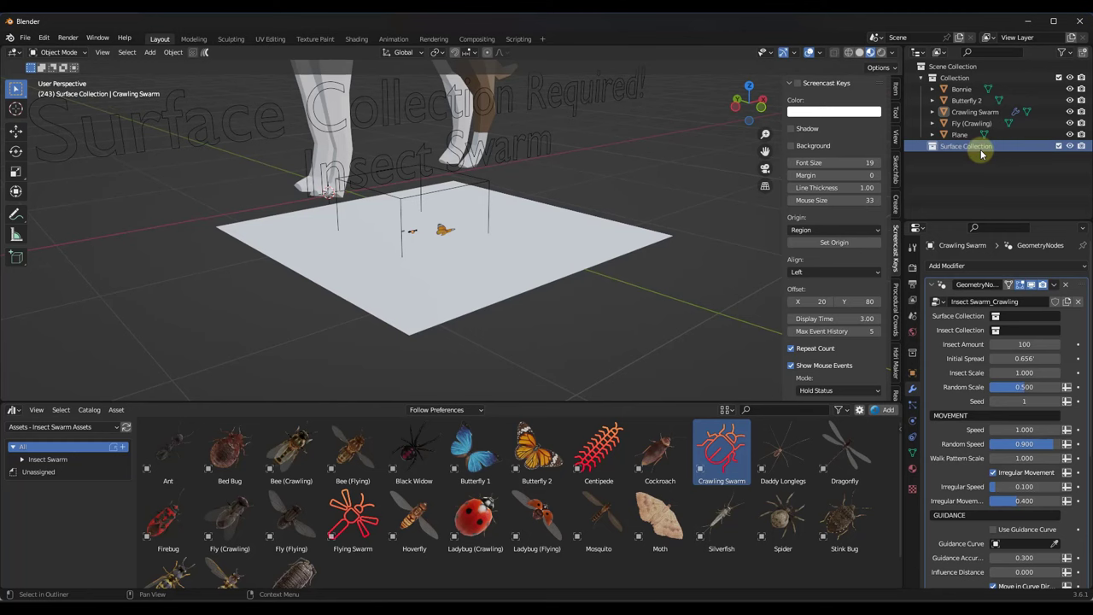
Move the Plane into Surface Collection and assign that collection as the Crawling Swarm modifier's Surface Collection.
drag(949, 134, 956, 146)
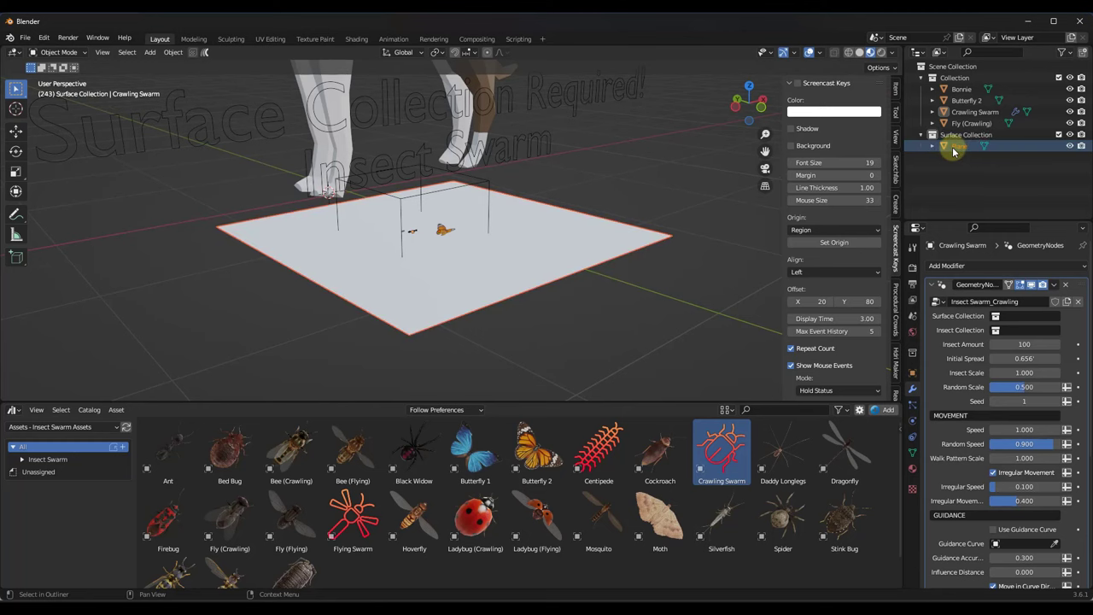
click(996, 317)
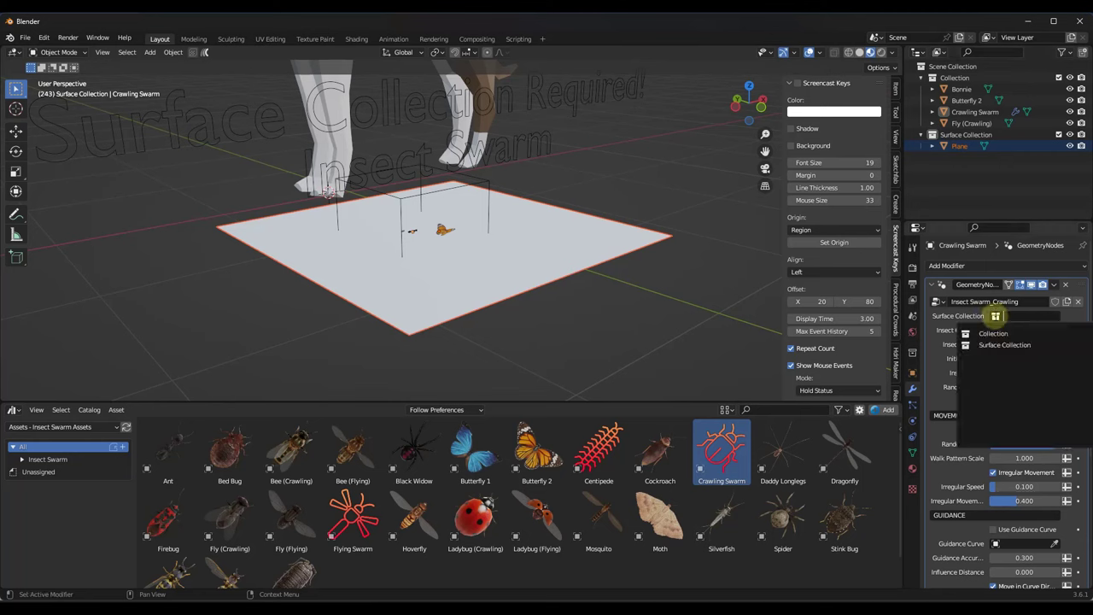
click(997, 345)
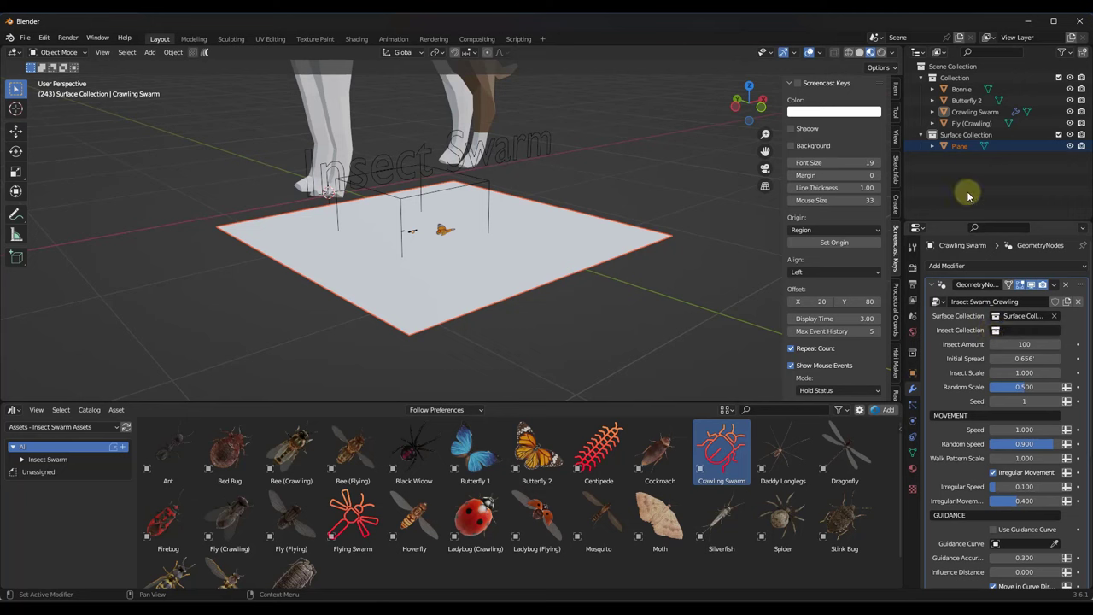
Create a new collection under the Scene Collection and name it "Insect Collection".
right_click(948, 68)
click(905, 67)
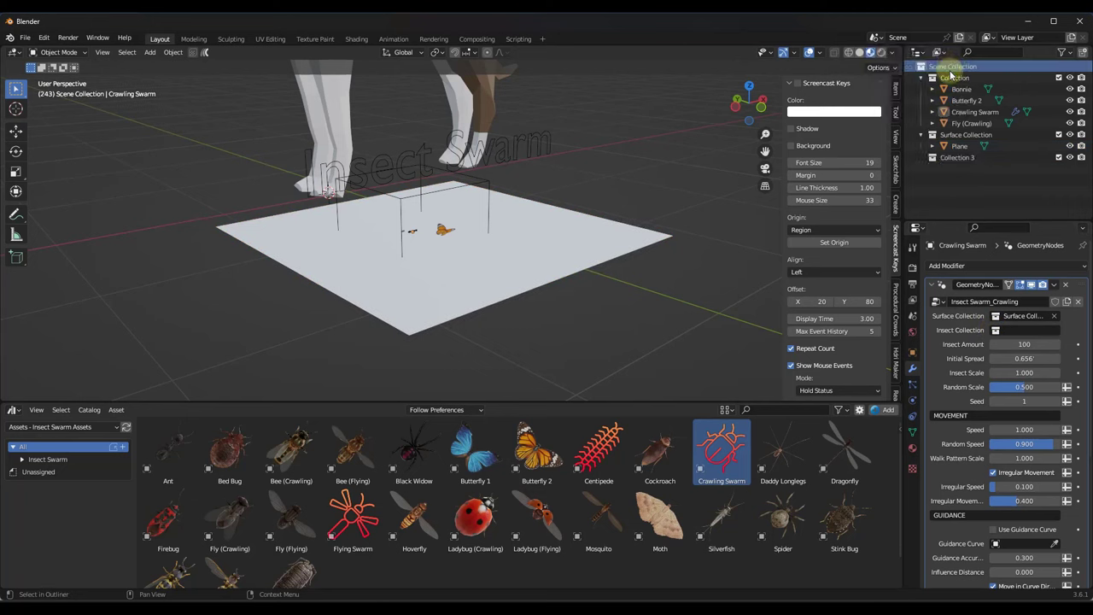
click(960, 158)
double_click(960, 158)
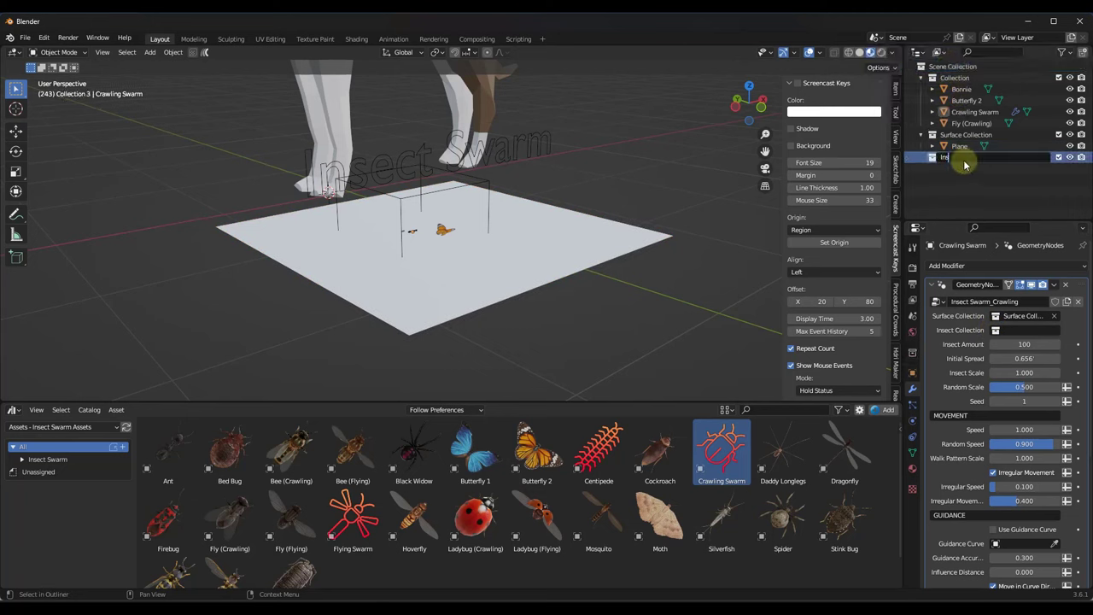
text(Insect Collection)
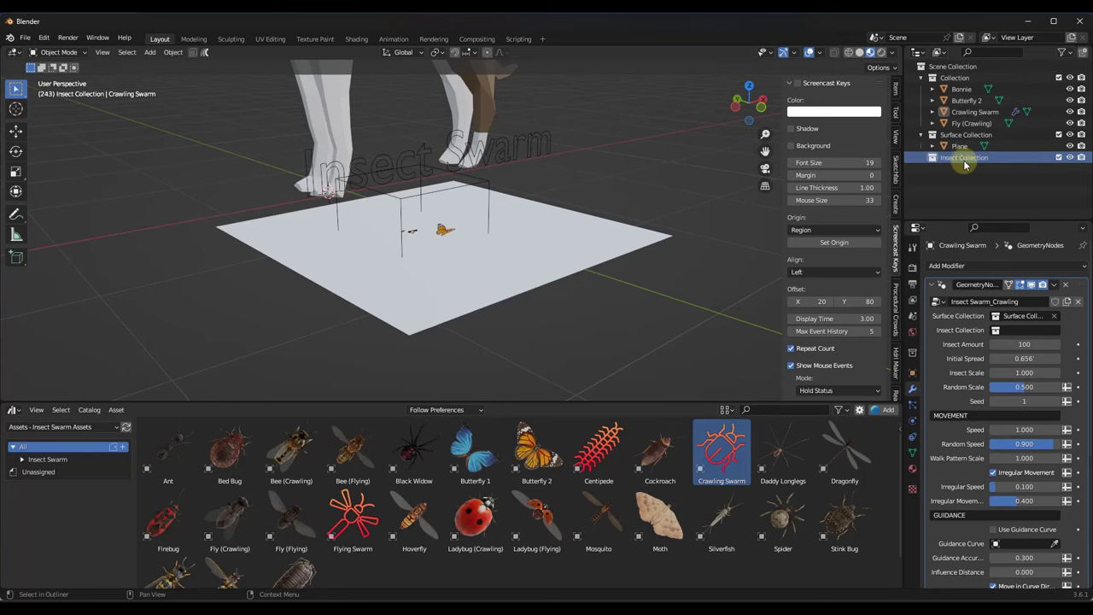
key(Return)
Assign Insect Collection as the Crawling Swarm modifier's Insect Collection.
scroll(365, 239, up, 3)
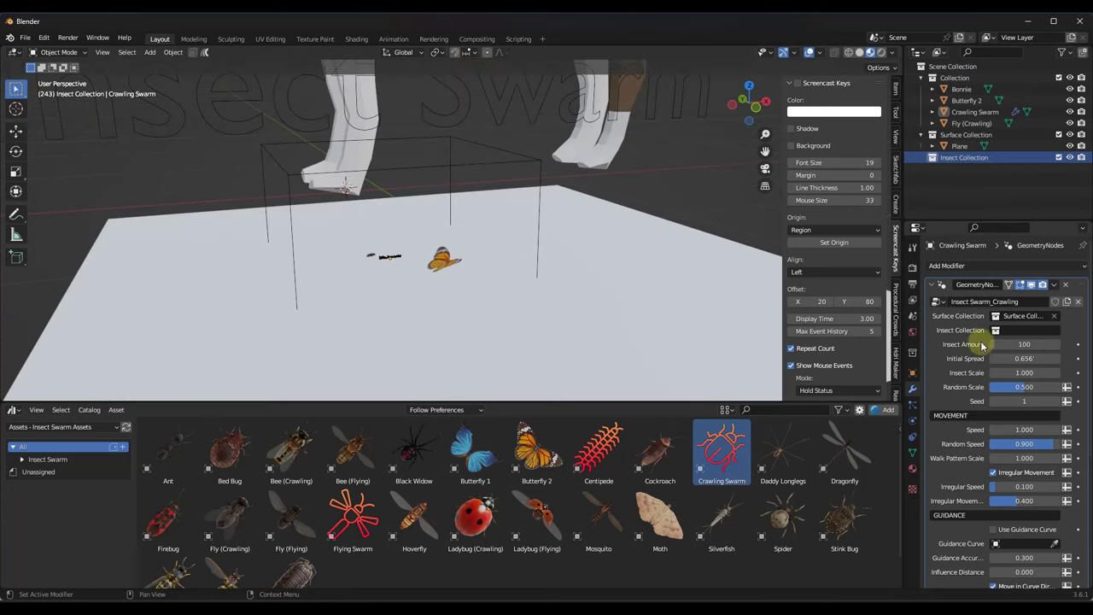
click(1007, 331)
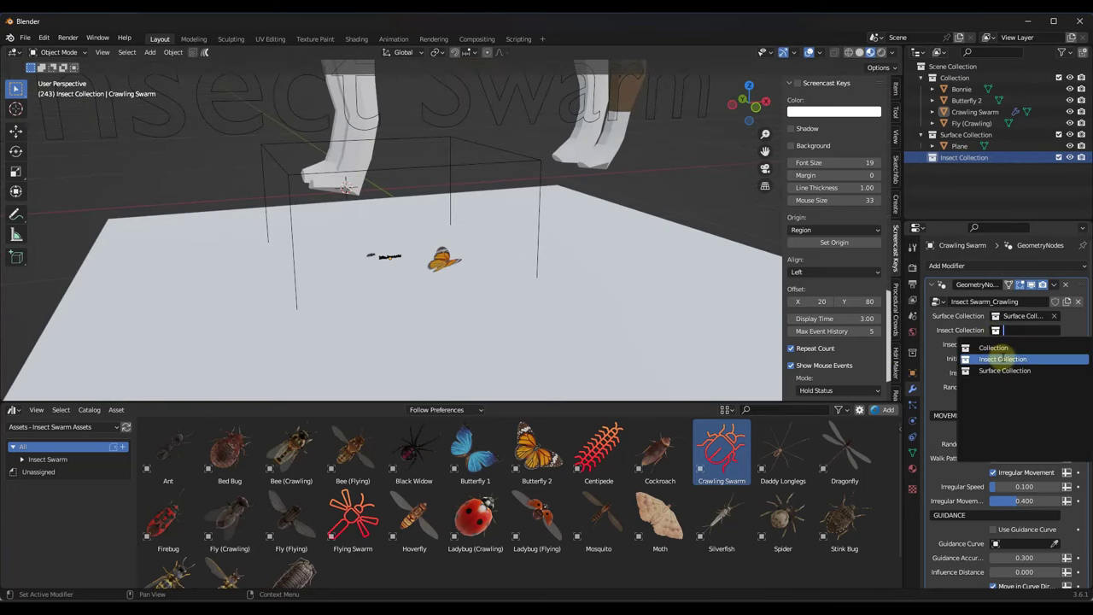
click(1000, 359)
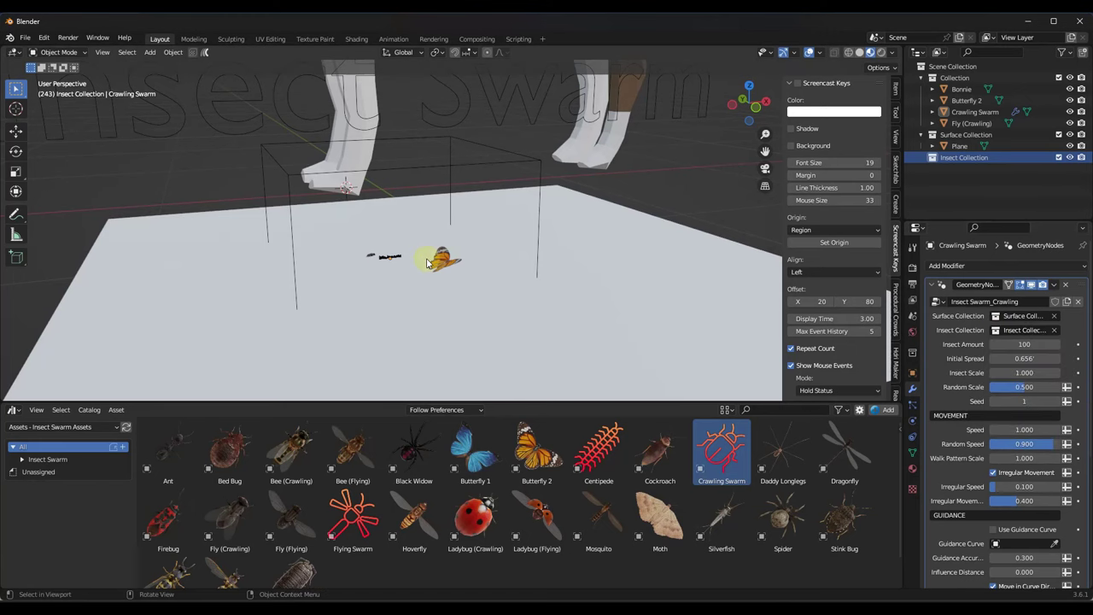
Play the animation and examine how the swarm behaves on the plane with an empty insect collection.
middle_drag(427, 263, 370, 268)
scroll(378, 256, up, 2)
key(space)
scroll(371, 269, up, 2)
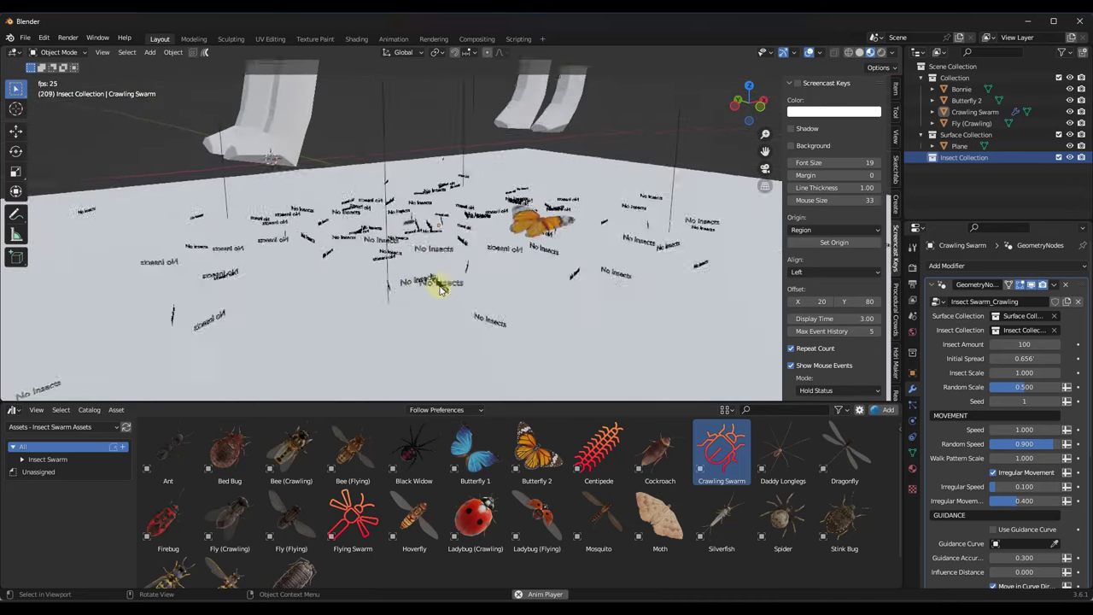
scroll(421, 290, up, 2)
scroll(466, 284, down, 3)
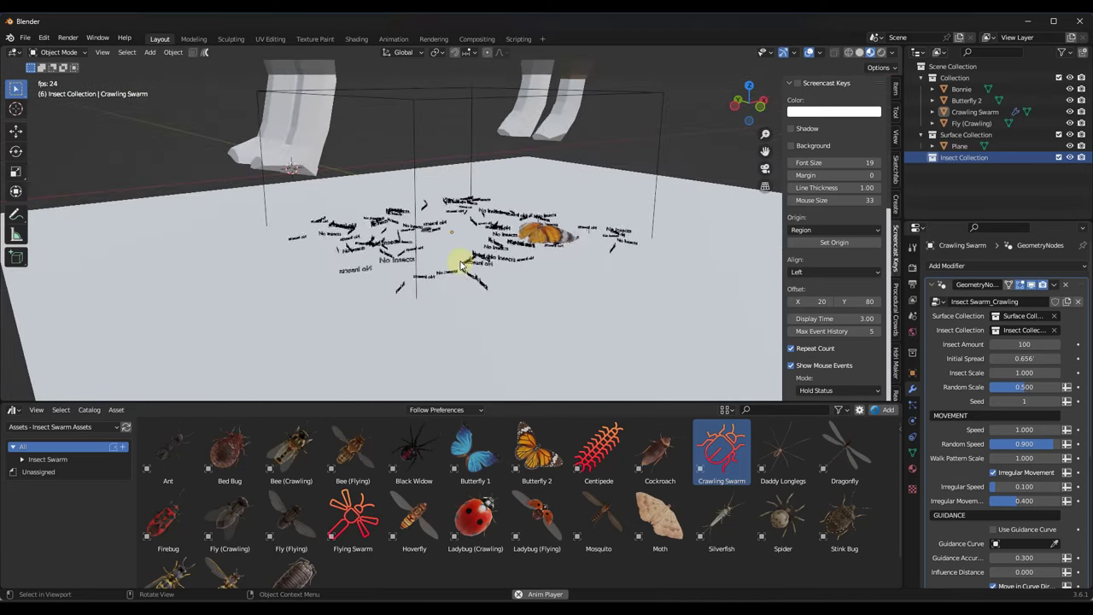
key(space)
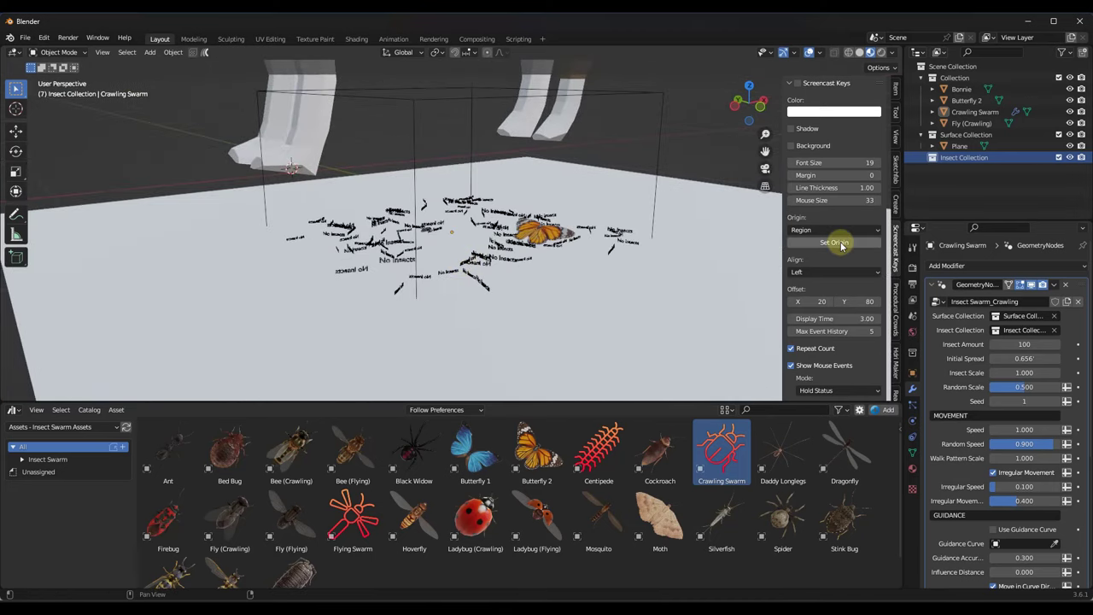
Move the Fly (Crawling) object into Insect Collection and preview the resulting swarm on the plane.
middle_drag(497, 237, 500, 247)
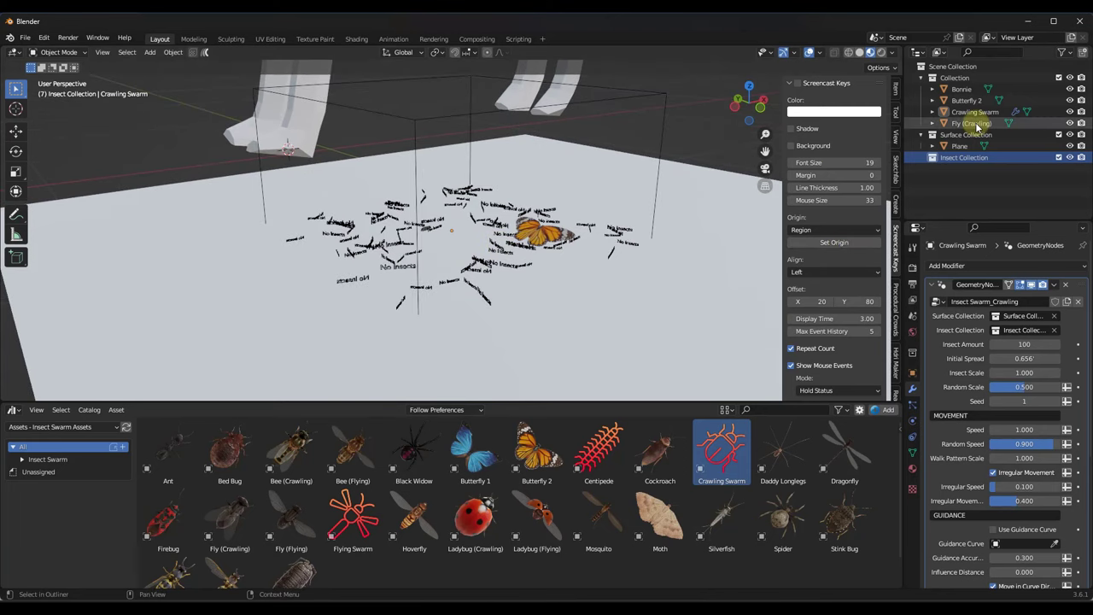
drag(976, 125, 965, 159)
mouse_move(476, 244)
middle_down()
mouse_move(426, 244)
mouse_move(559, 248)
mouse_move(514, 281)
mouse_move(532, 244)
mouse_move(471, 261)
middle_up()
scroll(529, 248, up, 3)
scroll(510, 265, down, 4)
key(space)
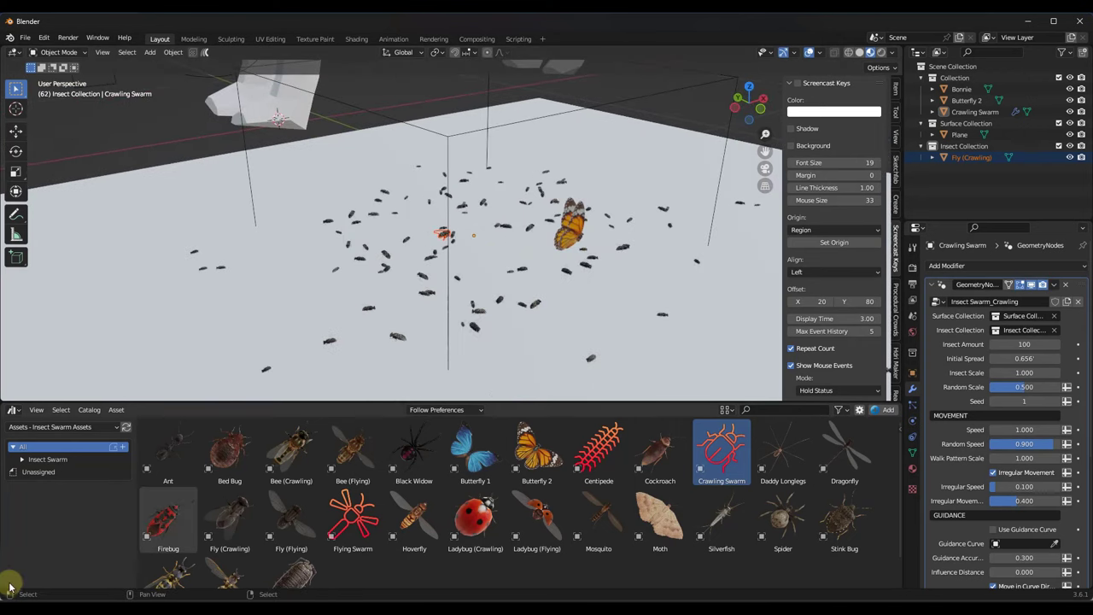
Split off a strip beneath the asset browser, turn it into a Timeline and play the swarm animation from it.
drag(4, 598, 171, 541)
click(14, 552)
click(330, 470)
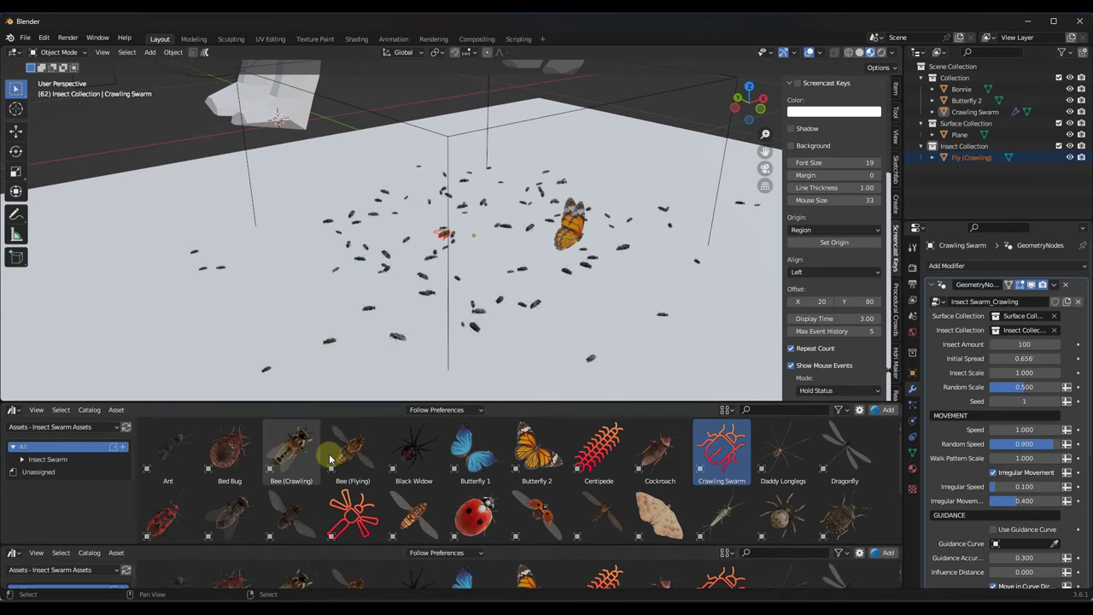
click(13, 554)
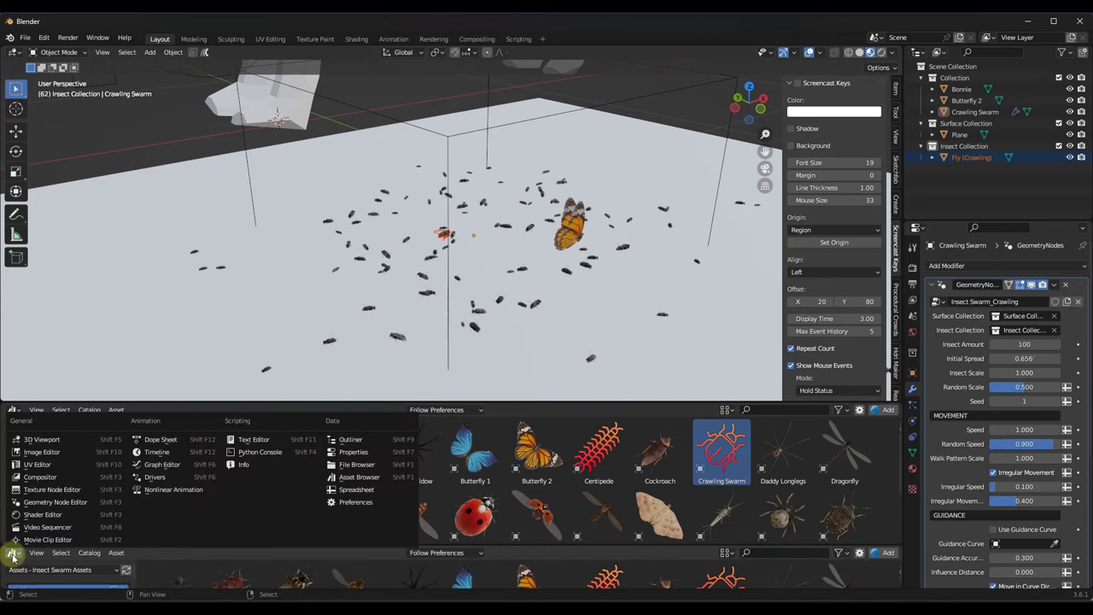
click(152, 454)
mouse_move(355, 545)
mouse_down()
mouse_move(361, 527)
mouse_move(364, 546)
mouse_up()
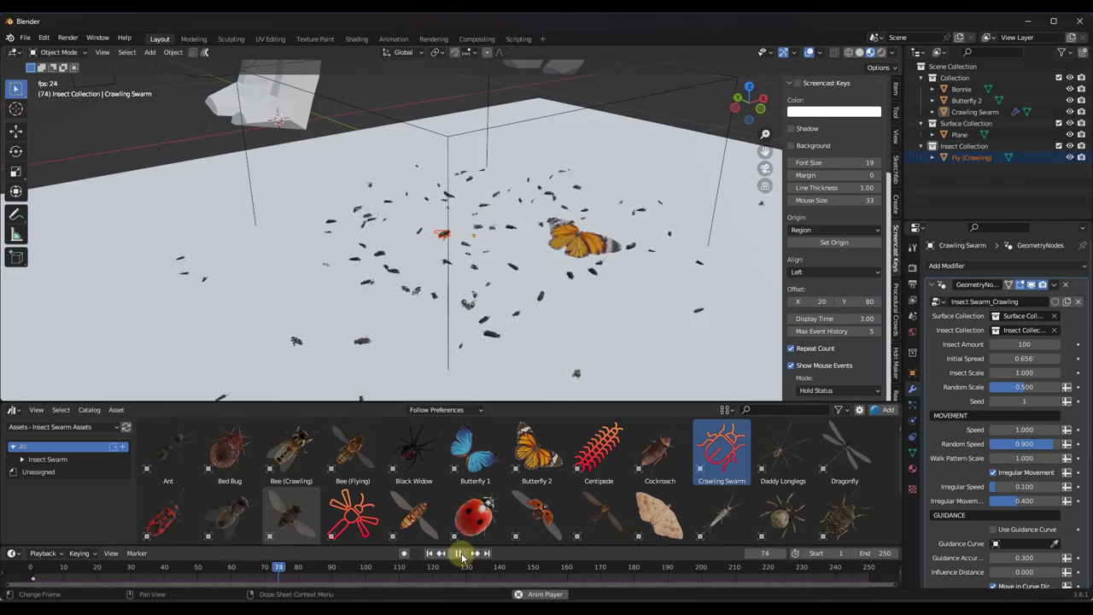
mouse_move(501, 293)
middle_down()
mouse_move(549, 275)
mouse_move(520, 278)
mouse_move(517, 263)
mouse_move(506, 272)
middle_up()
scroll(383, 271, down, 4)
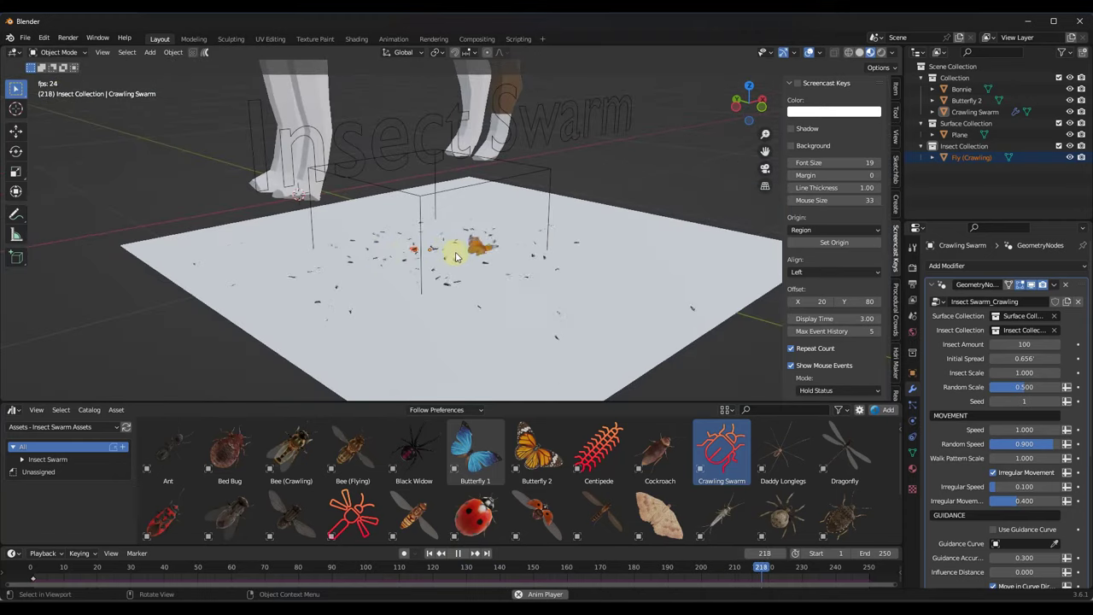
scroll(481, 263, down, 3)
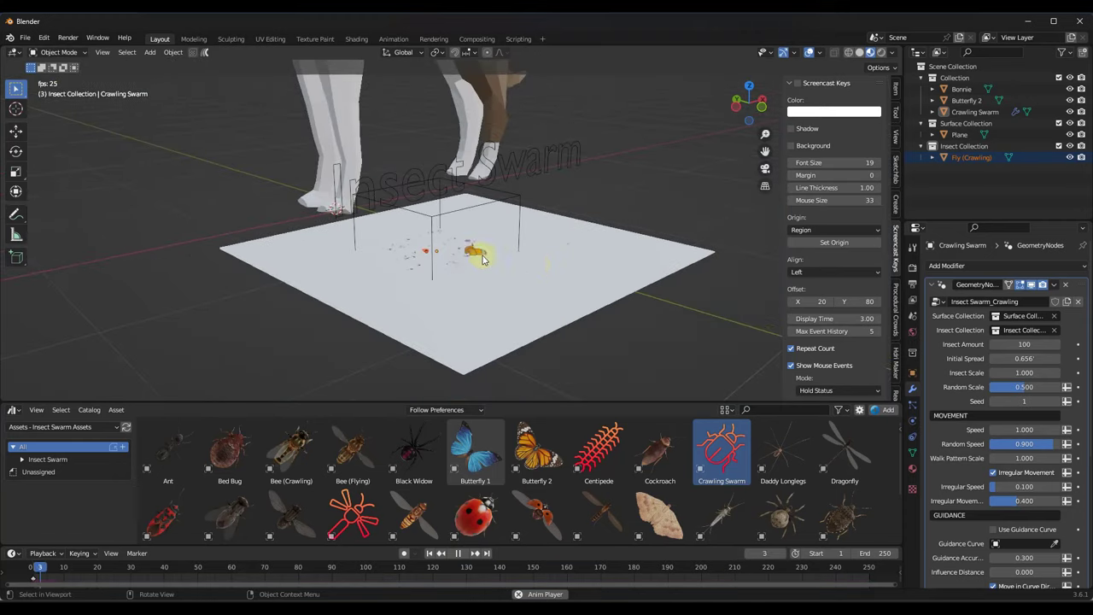
Subdivide the Plane in Edit Mode with 10 cuts.
click(557, 269)
middle_drag(556, 273, 540, 275)
scroll(529, 276, up, 2)
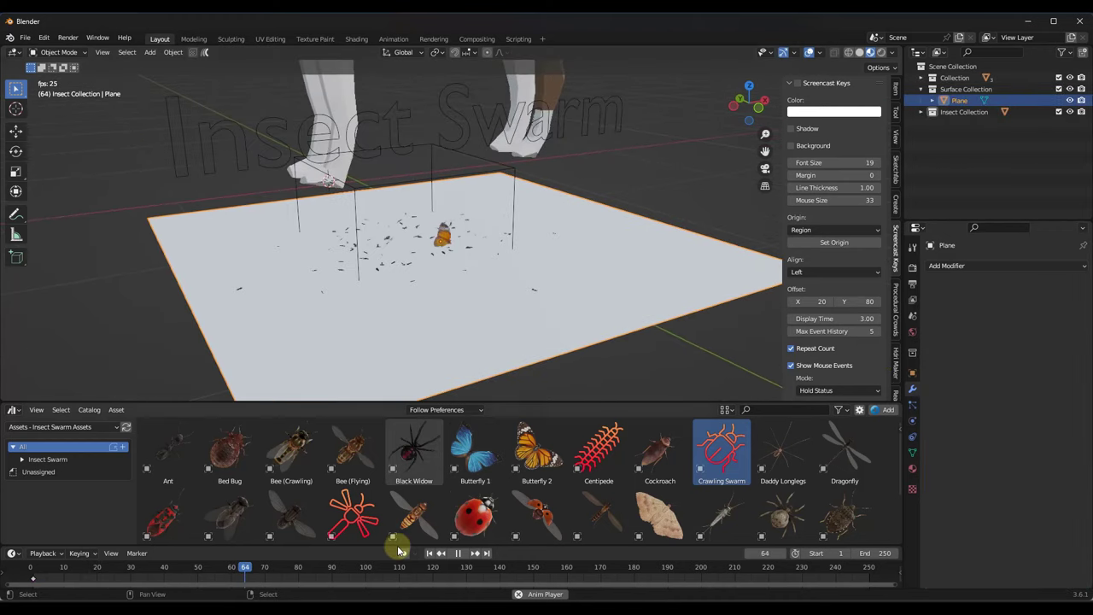
key(Tab)
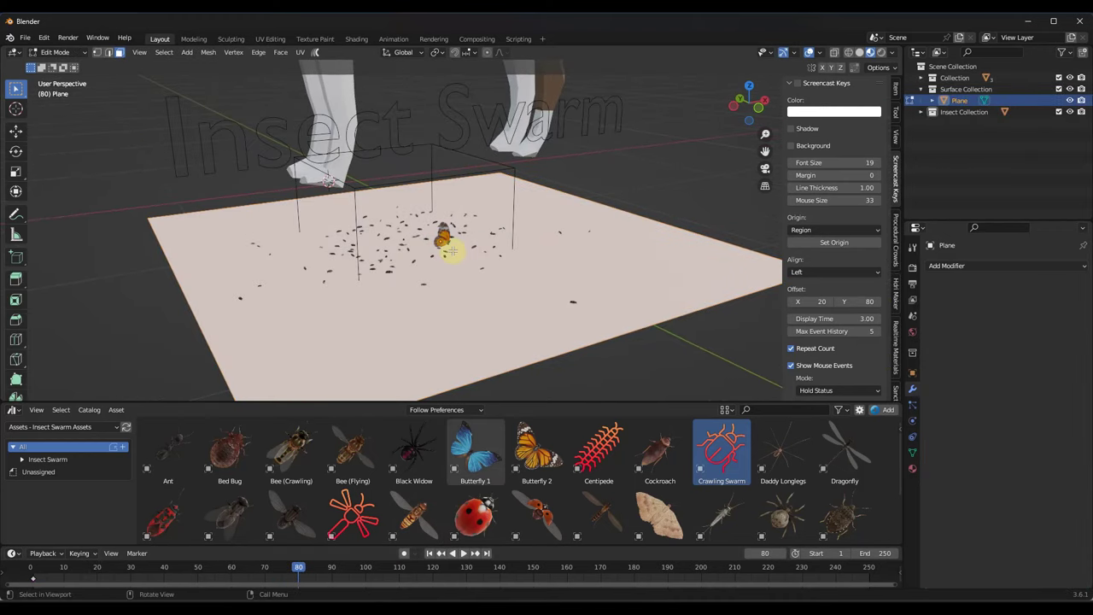
right_click(450, 252)
click(445, 253)
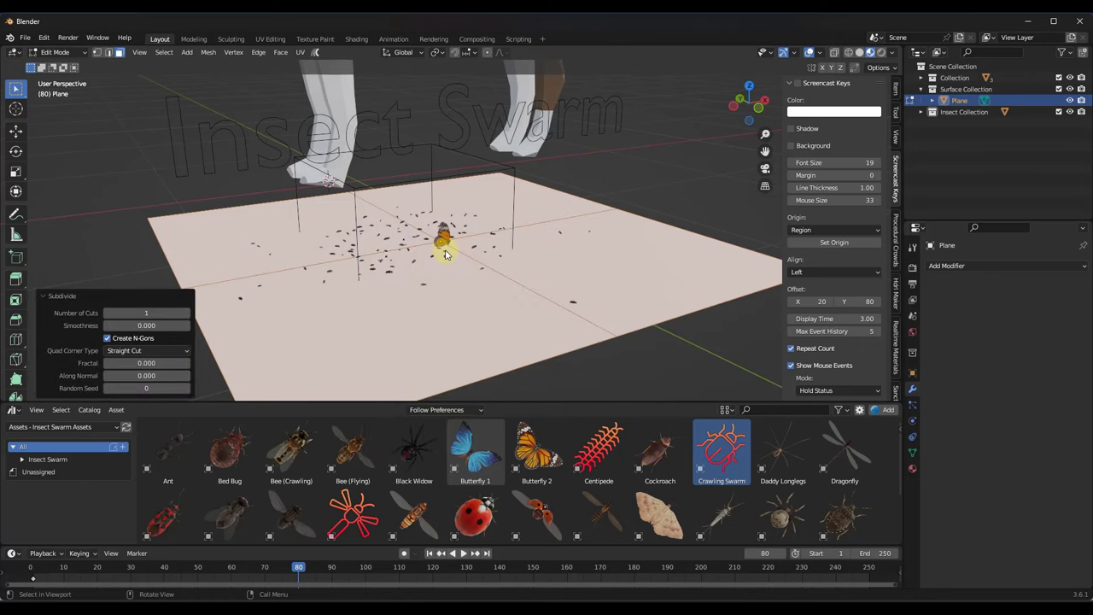
drag(430, 310, 512, 314)
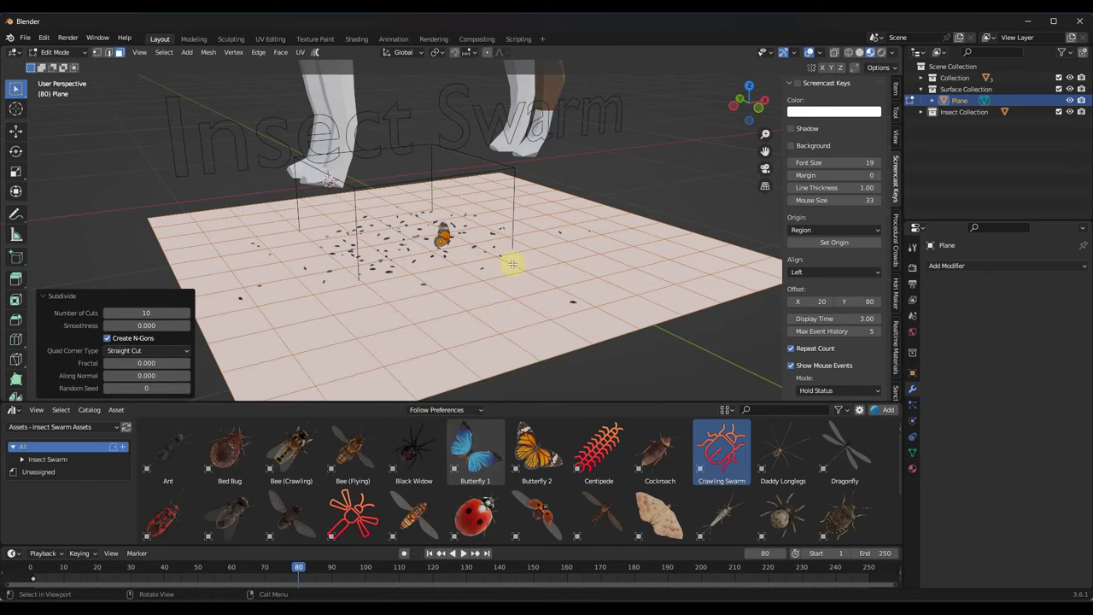
With proportional editing at a size of about 1.15', lower a patch of vertices near the plane's edge about 0.254' along Z.
middle_drag(513, 264, 470, 176)
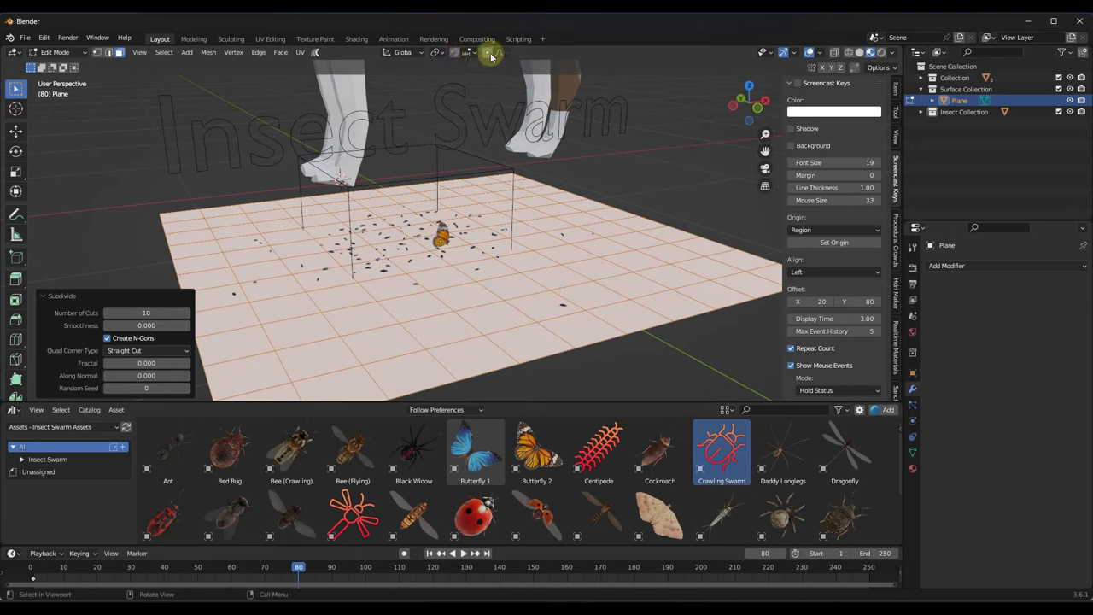
key(1)
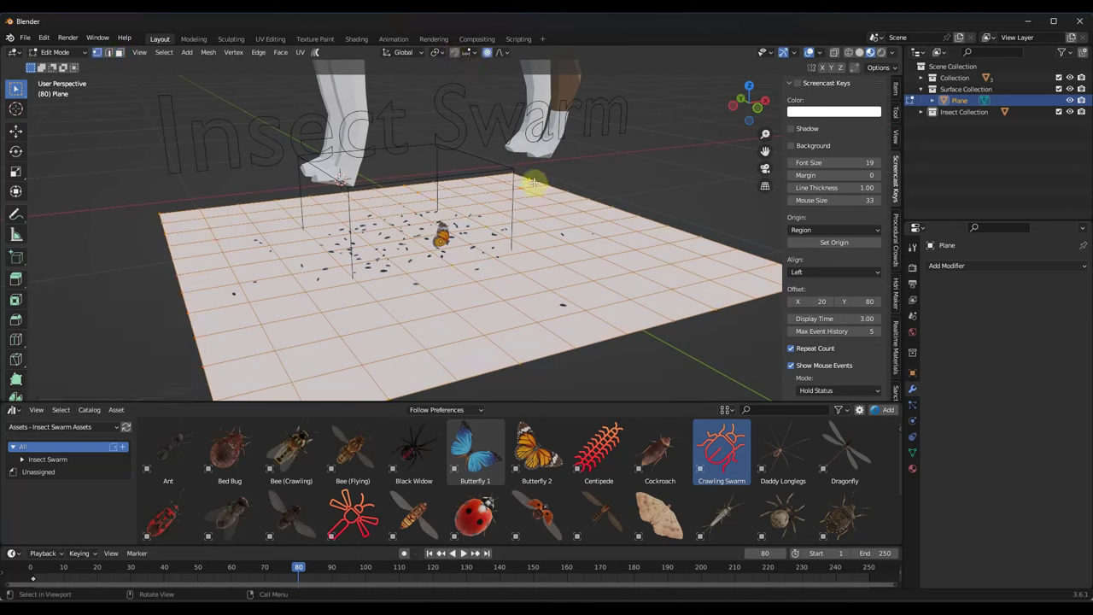
click(620, 202)
key(g)
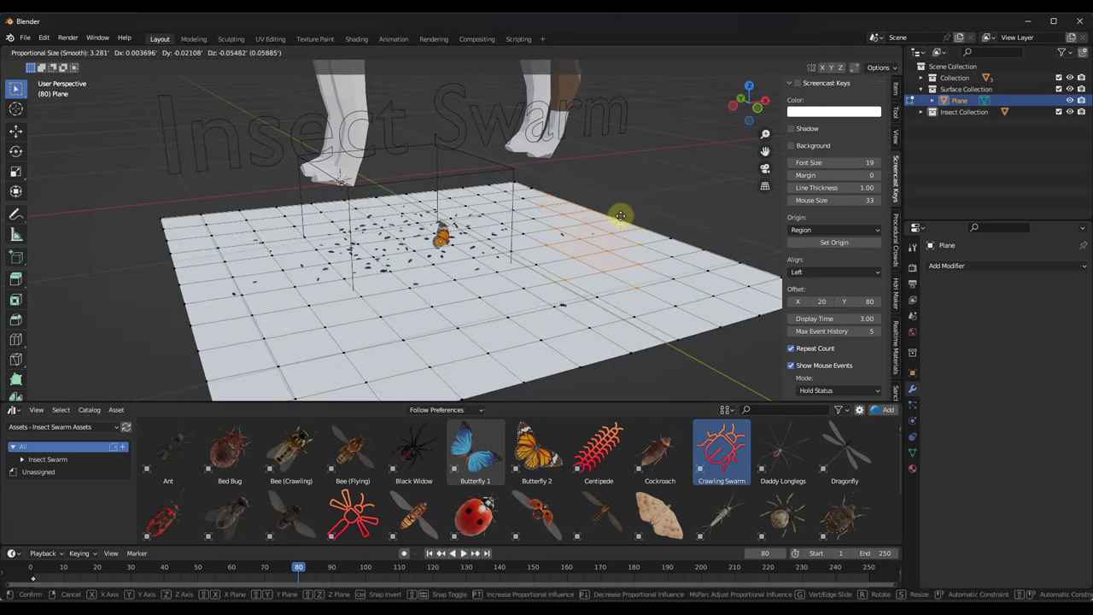
key(z)
scroll(592, 247, up, 1)
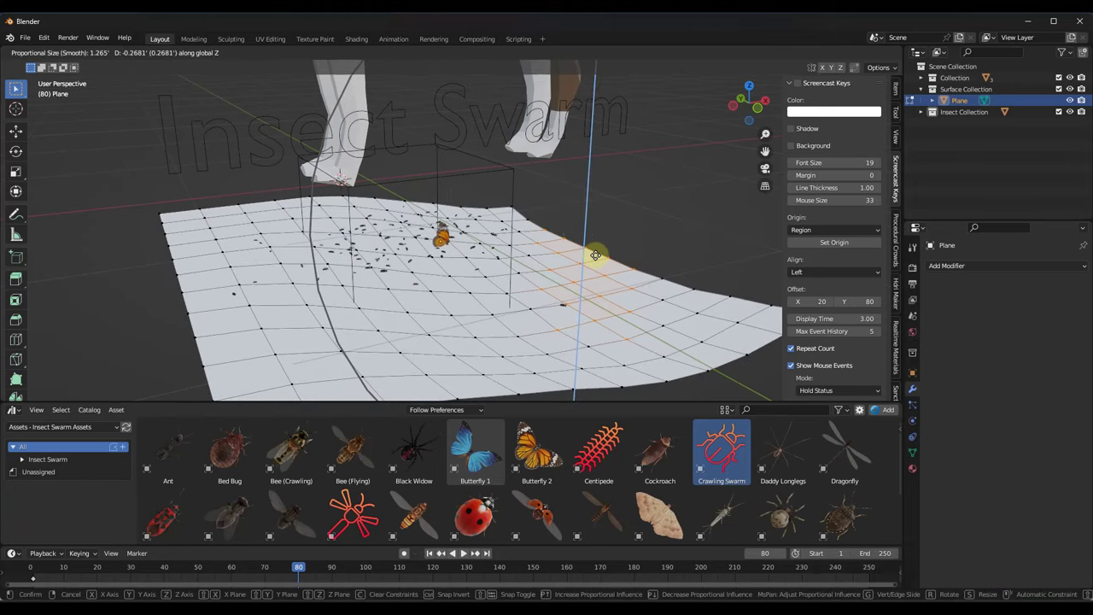
scroll(595, 253, up, 7)
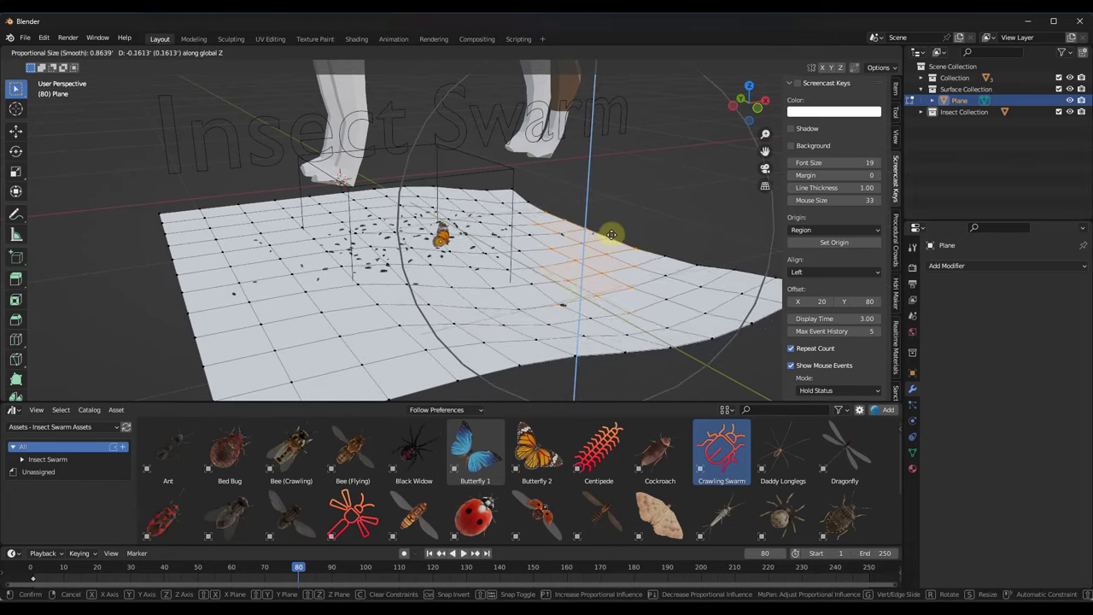
scroll(616, 244, up, 9)
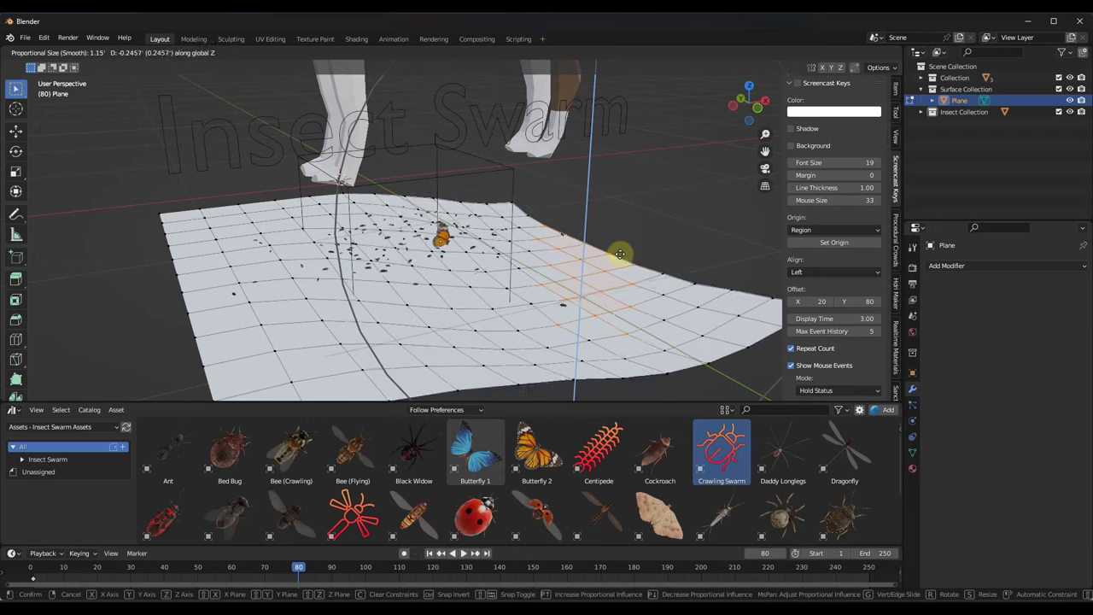
click(619, 251)
Return to Object Mode and play the animation to check the insects crawling over the reshaped plane.
middle_drag(557, 264, 416, 353)
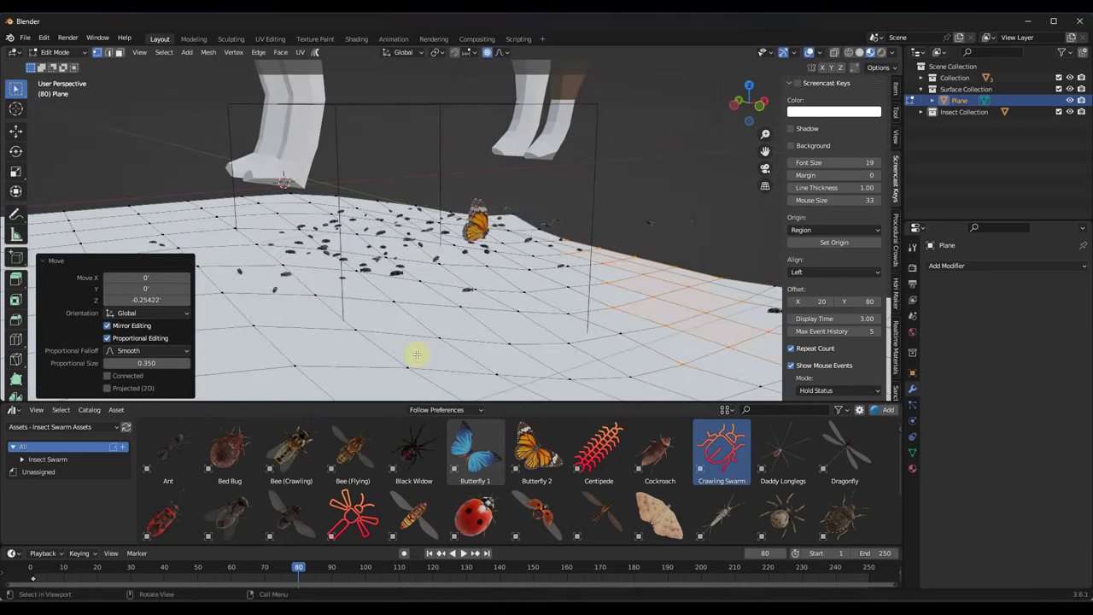
click(462, 554)
middle_drag(486, 376, 461, 324)
key(Tab)
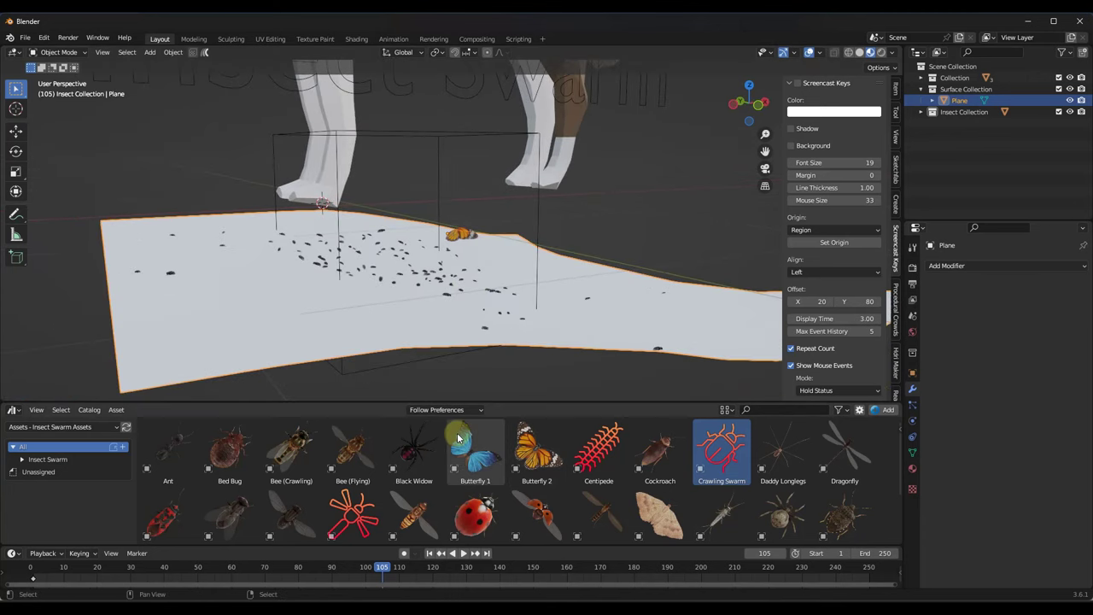
click(461, 553)
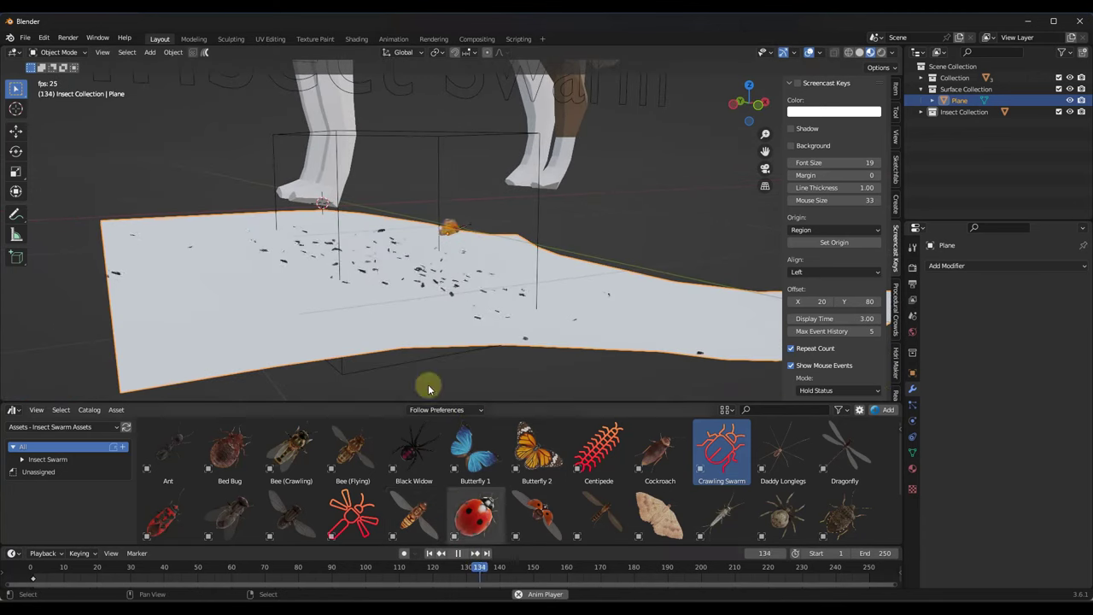
middle_drag(427, 383, 369, 276)
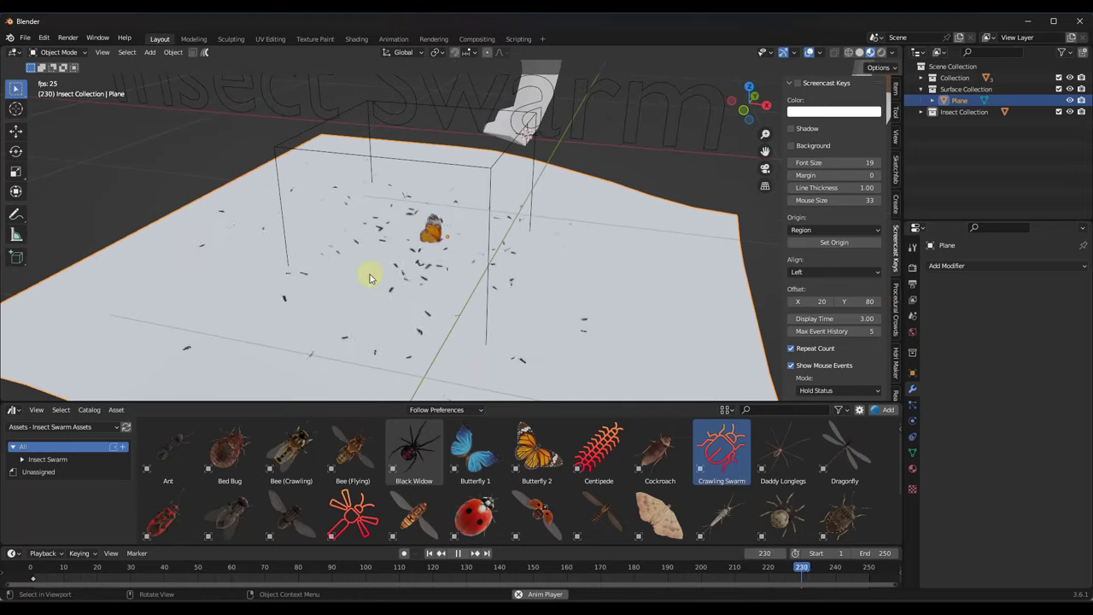
Select the Crawling Swarm and raise its Insect Amount to 231.
click(385, 160)
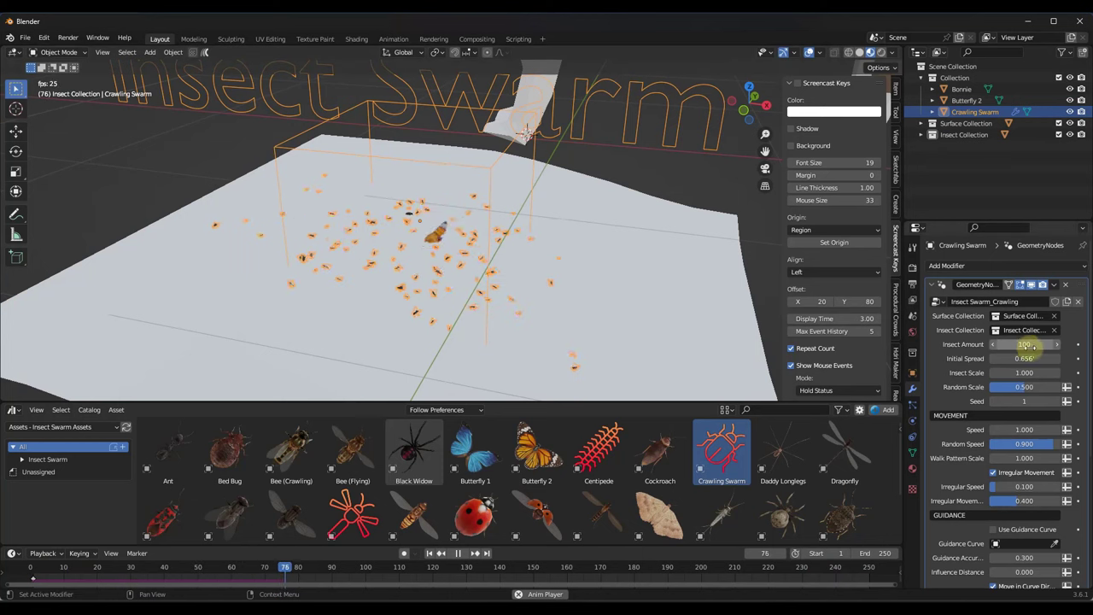
drag(1022, 354, 554, 347)
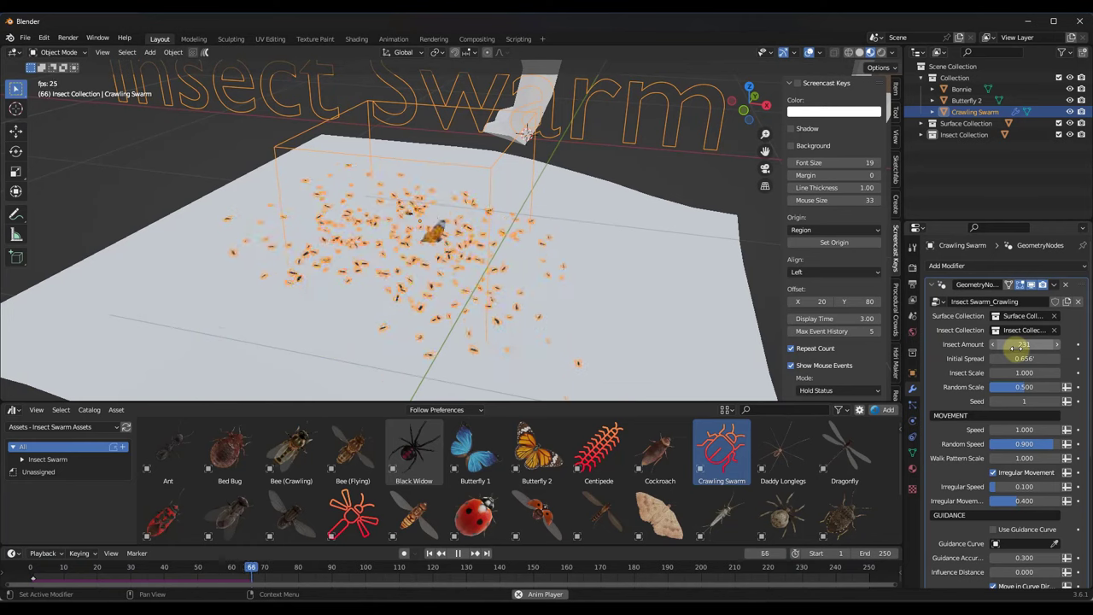
middle_drag(442, 292, 405, 292)
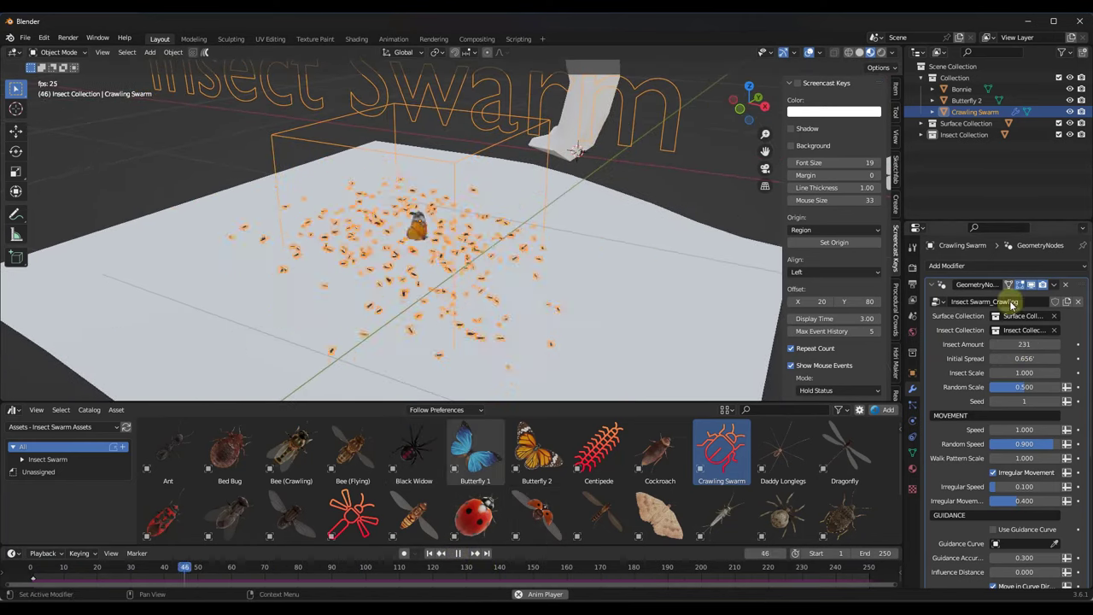
Set the Crawling Swarm's Insect Amount to 1000 and pause the animation playback.
click(1018, 348)
click(1022, 343)
text(1000)
key(Return)
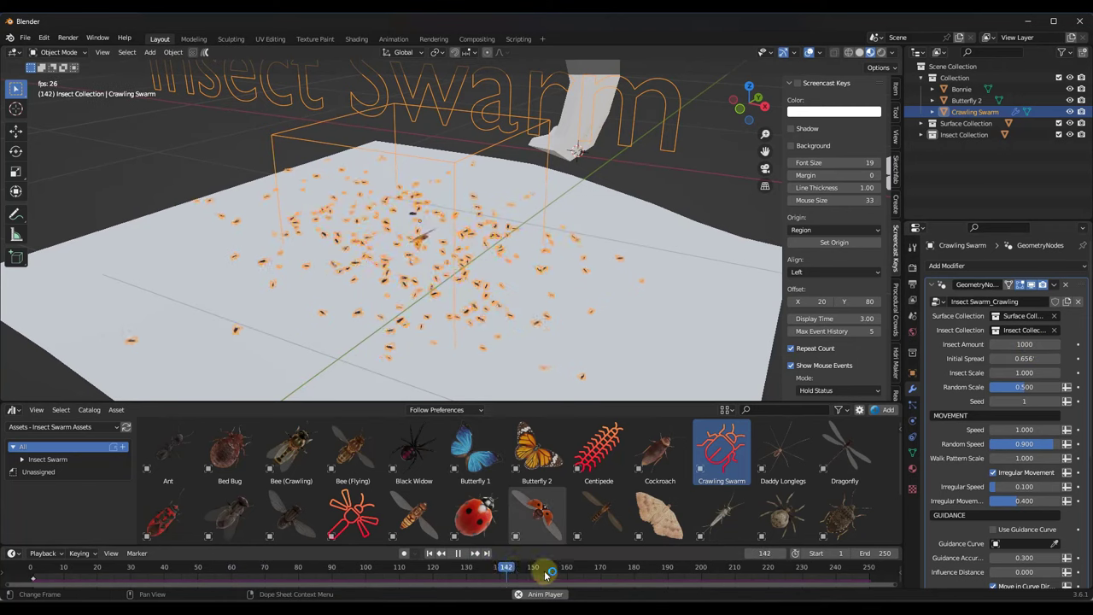
click(457, 553)
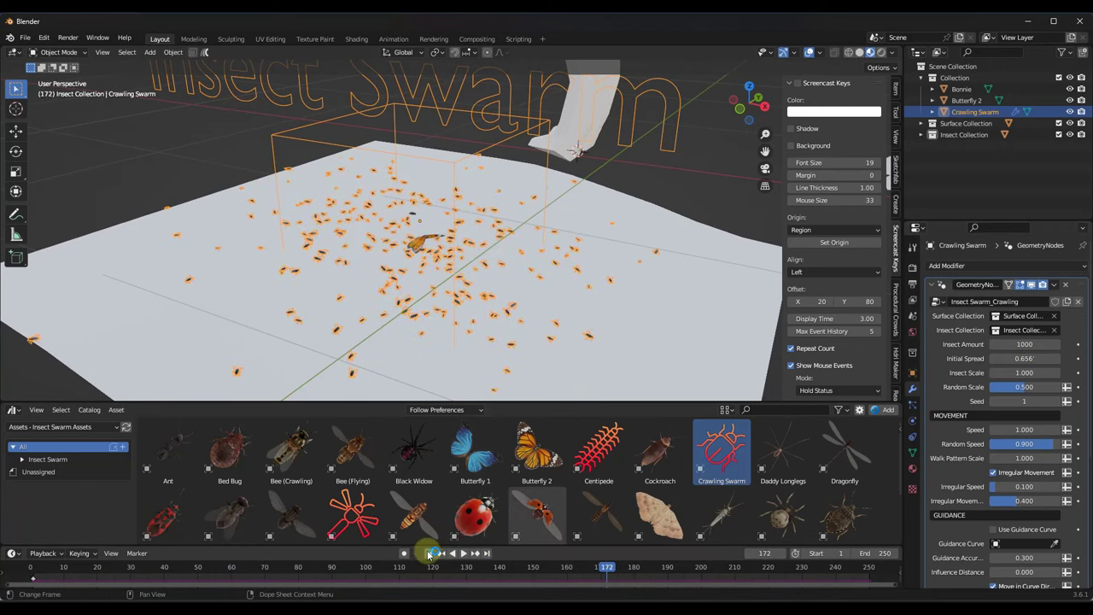
Replay the animation from the first frame to check the denser crawling swarm, and pause it.
click(430, 554)
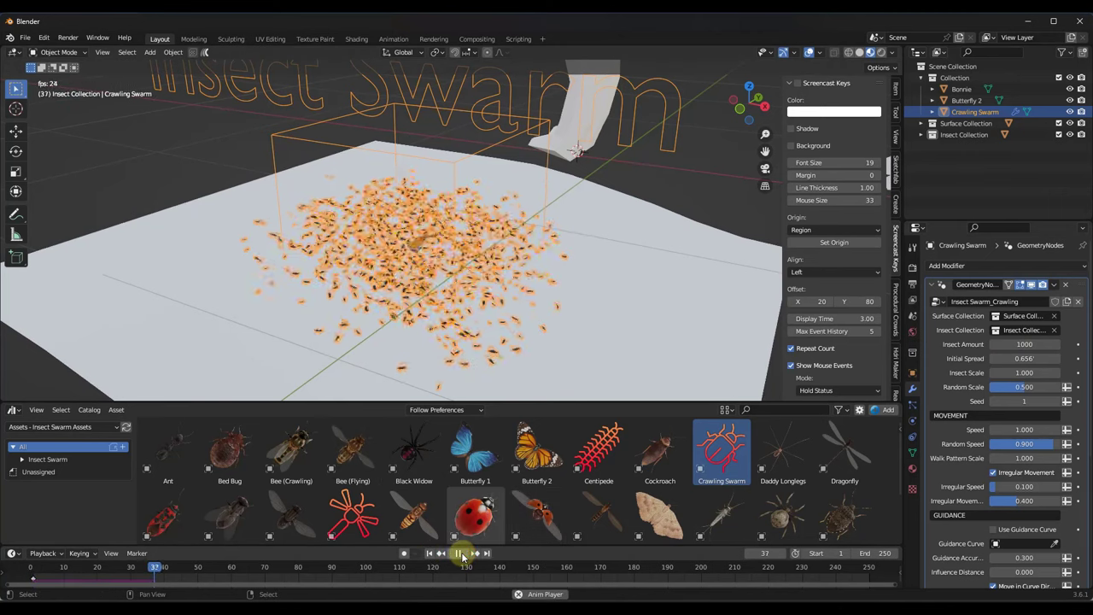
click(459, 553)
middle_drag(476, 342, 453, 327)
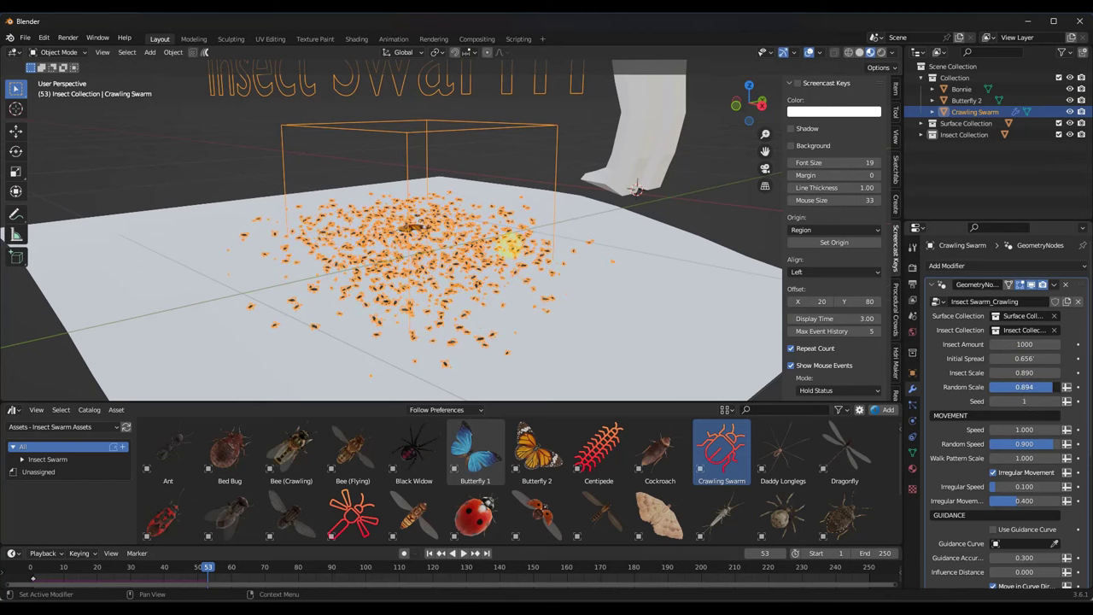
Set the Crawling Swarm's Insect Scale to 0.890, Random Scale to 0.469 and Seed to 63.
drag(1023, 401, 1077, 401)
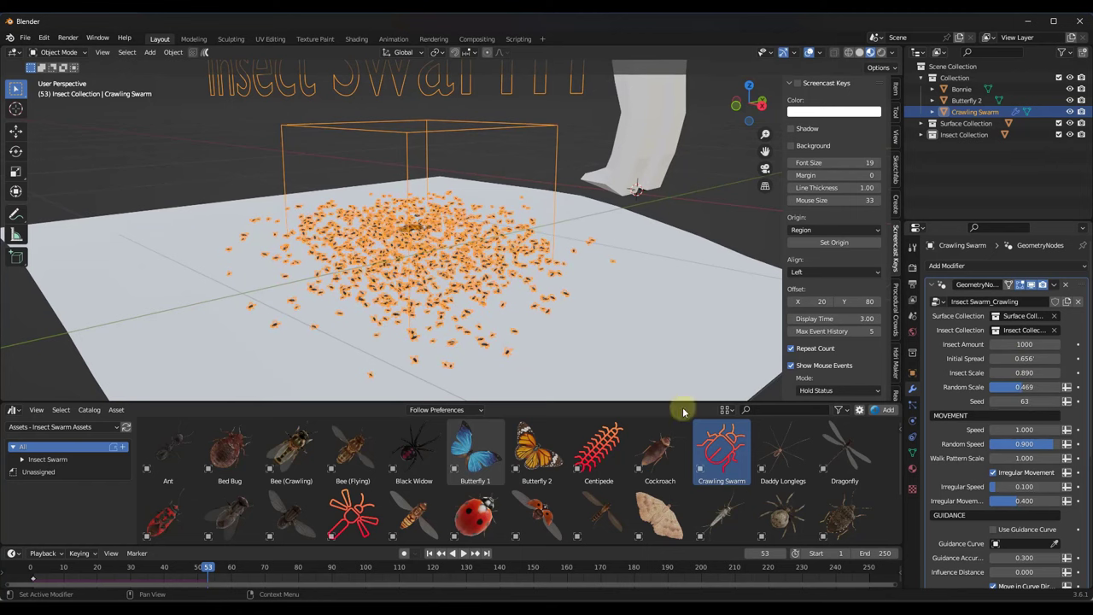
scroll(418, 282, up, 3)
scroll(439, 272, down, 2)
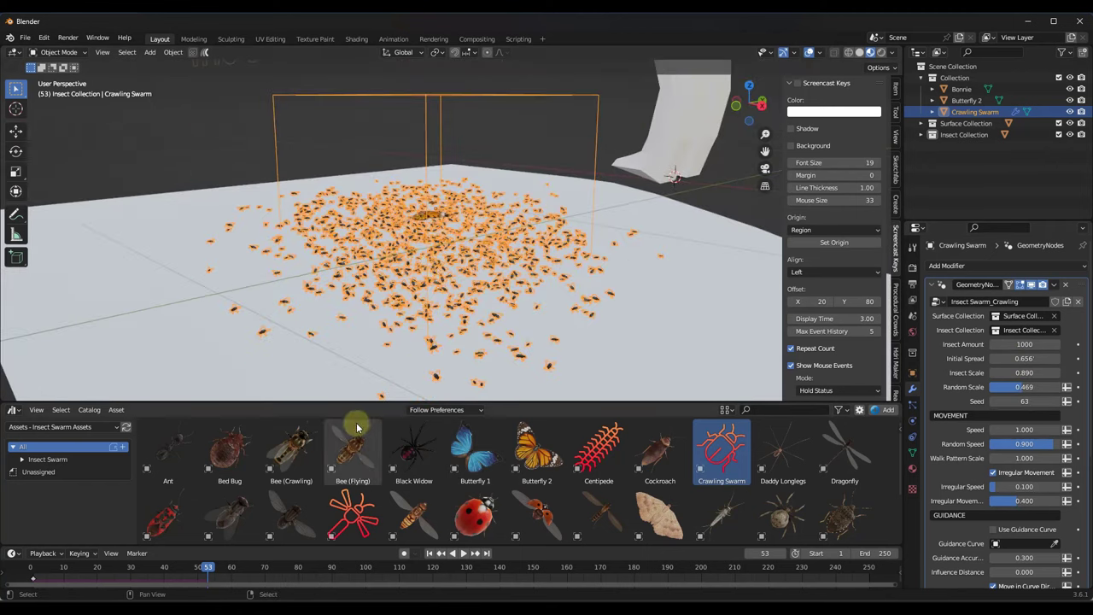
Add the Ant asset to the Insect Collection by placing it on the plane behind the crawling insects.
scroll(378, 261, up, 5)
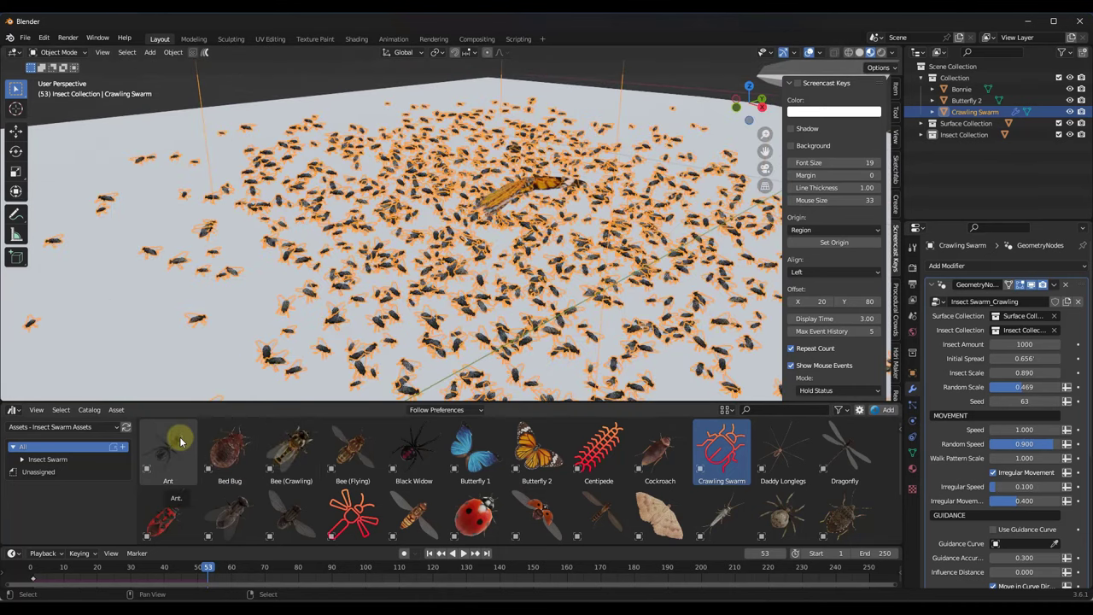
scroll(248, 375, down, 2)
drag(178, 434, 463, 197)
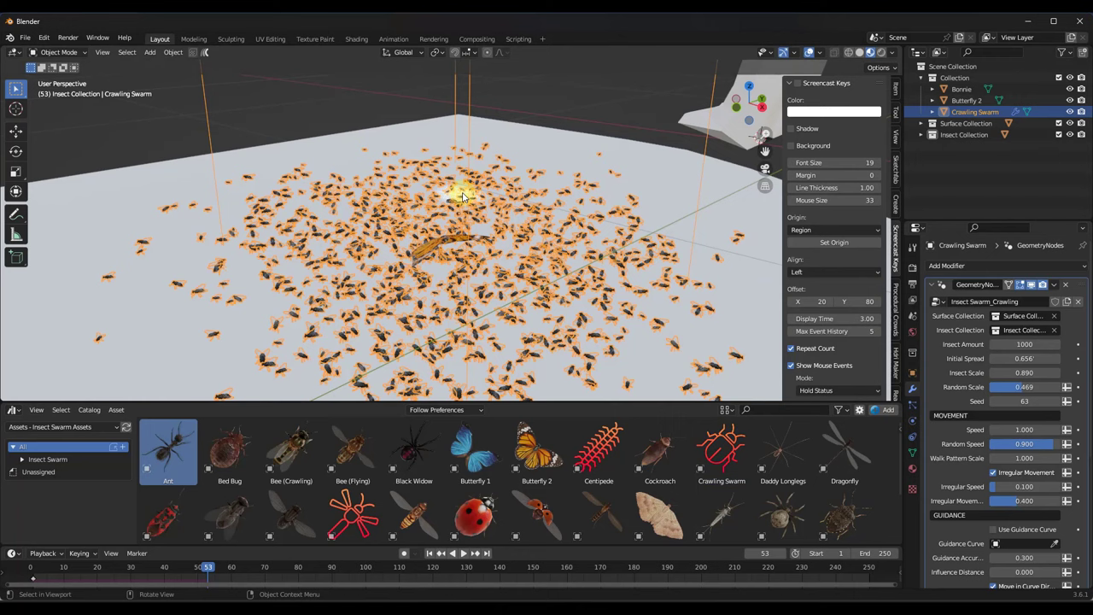
click(556, 154)
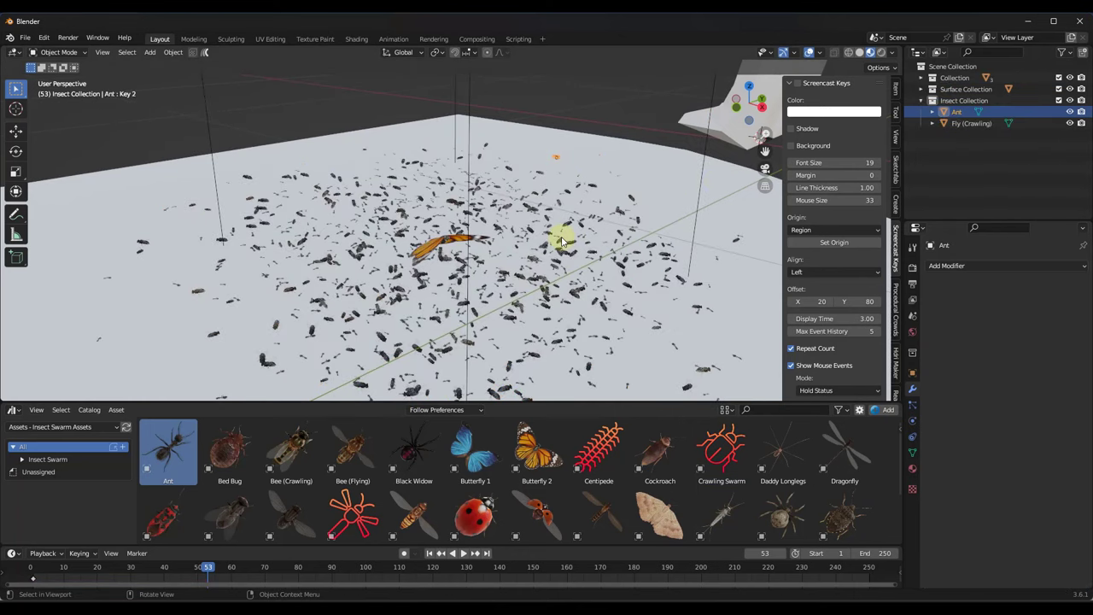
scroll(563, 234, up, 5)
middle_drag(431, 333, 434, 251)
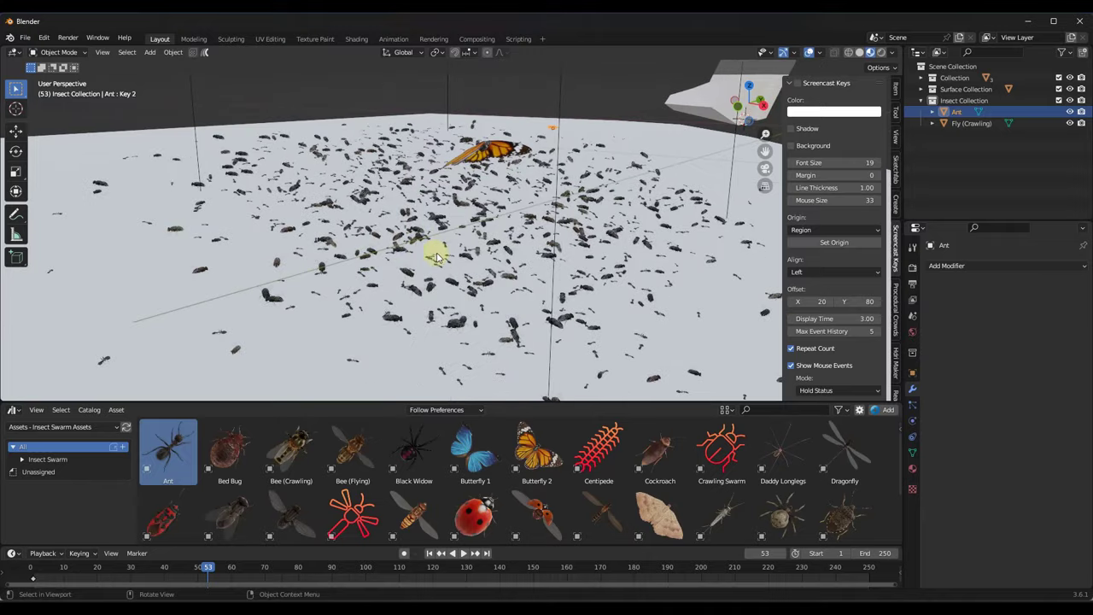
Play the animation to check the ants crawling among the flies, and pause it.
click(464, 554)
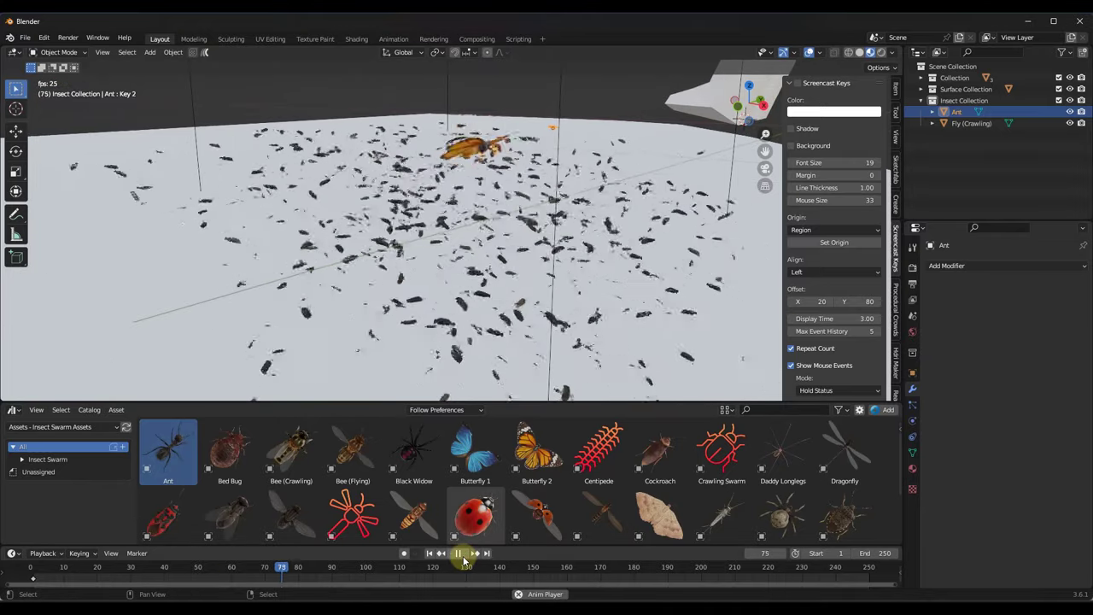
click(464, 554)
scroll(483, 278, down, 5)
middle_drag(487, 242, 468, 248)
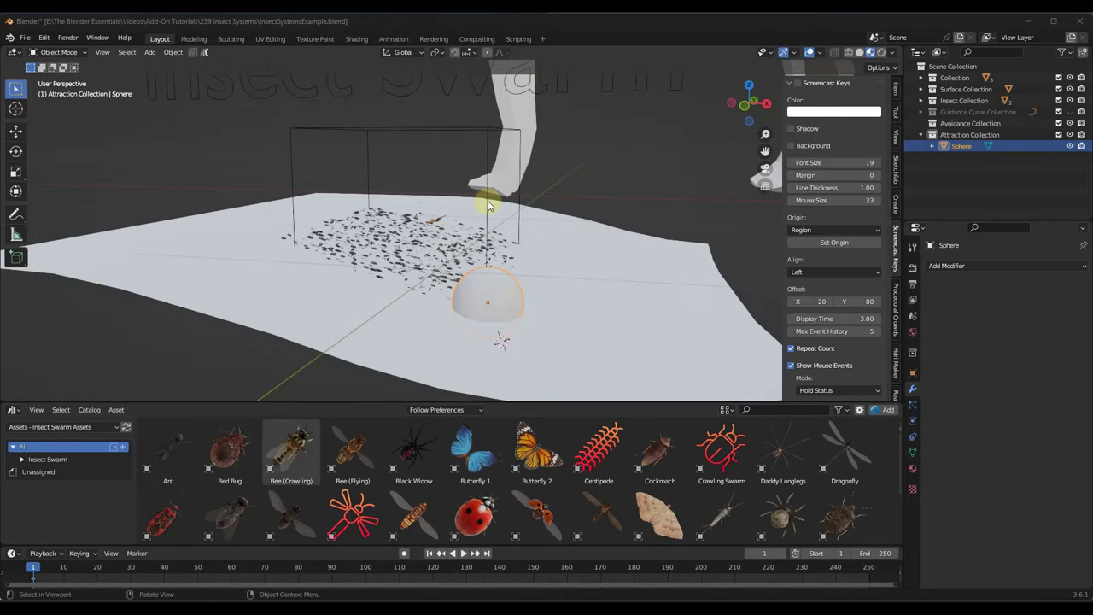
Examine the Attraction Collection's sphere and the attraction settings of the Crawling Swarm.
click(488, 205)
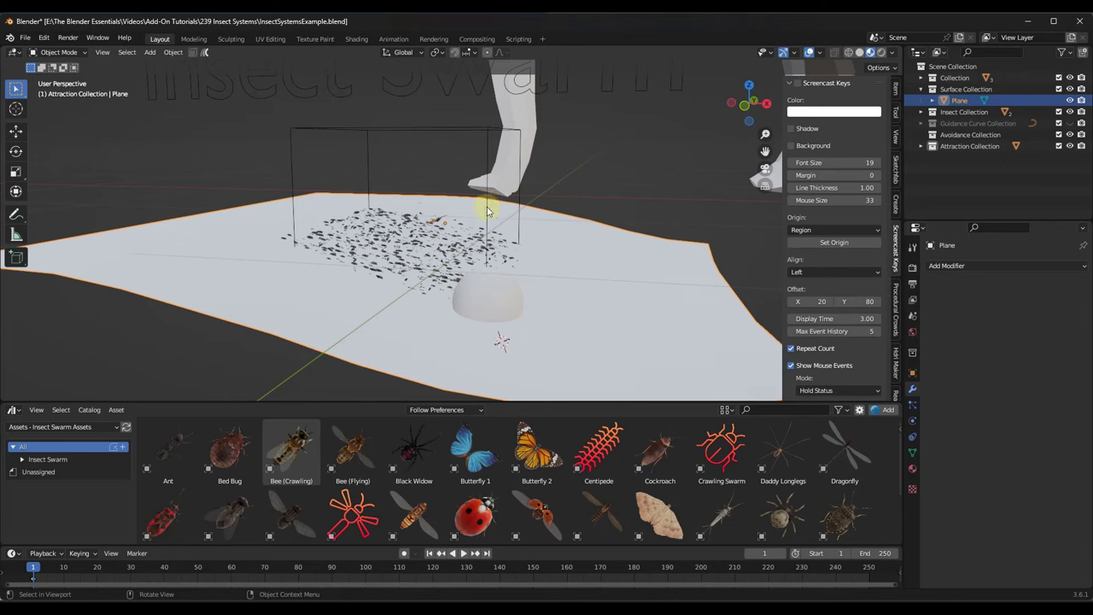
click(488, 204)
middle_drag(487, 204, 724, 270)
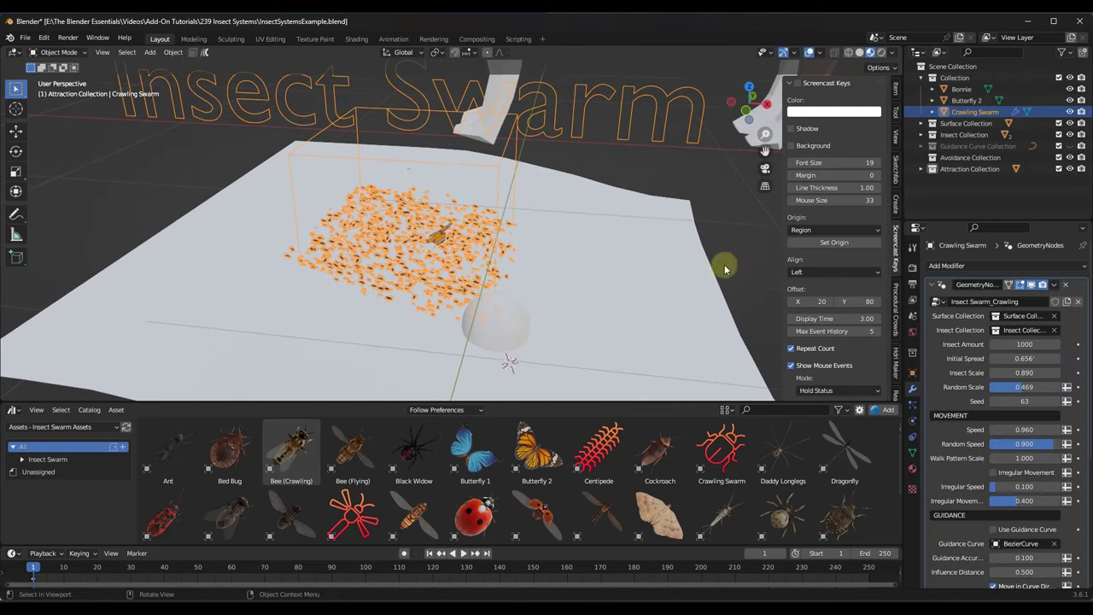
click(951, 169)
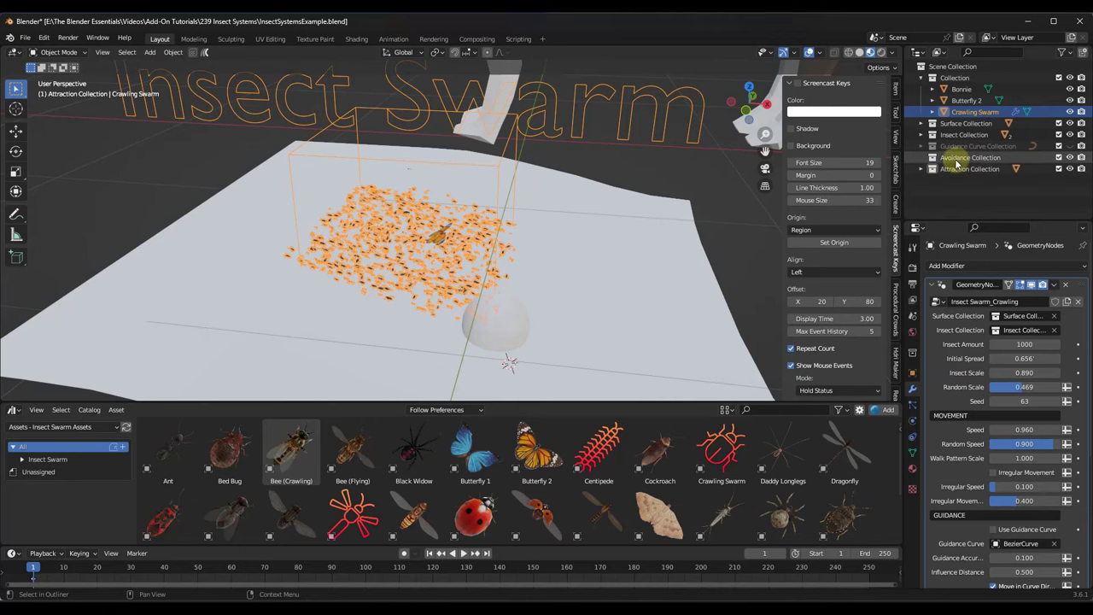
middle_drag(665, 215, 519, 310)
click(519, 309)
scroll(526, 309, up, 3)
scroll(526, 309, down, 5)
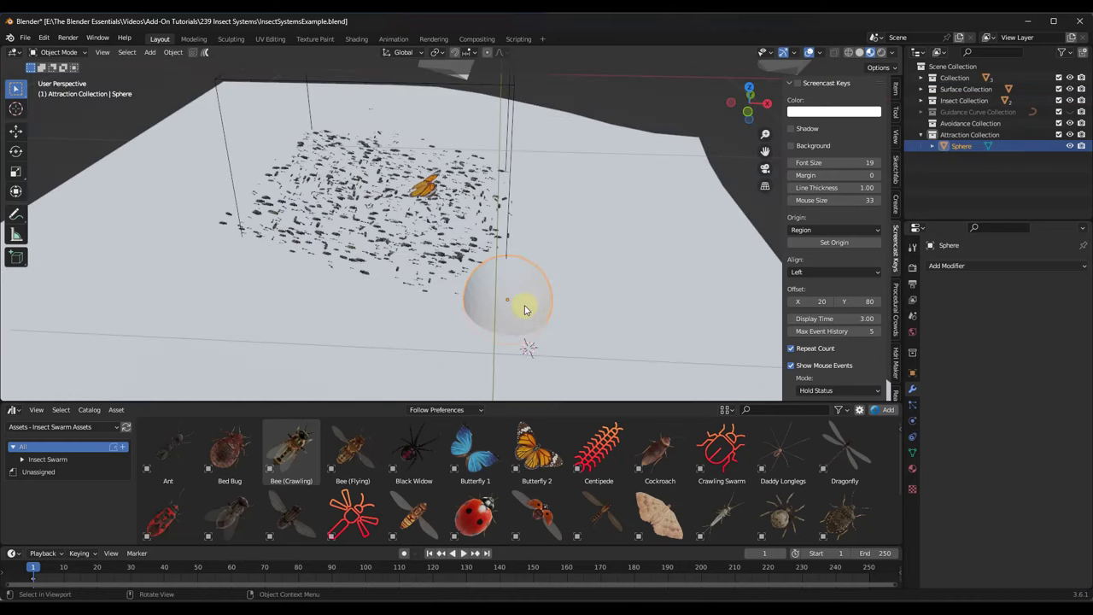
click(512, 221)
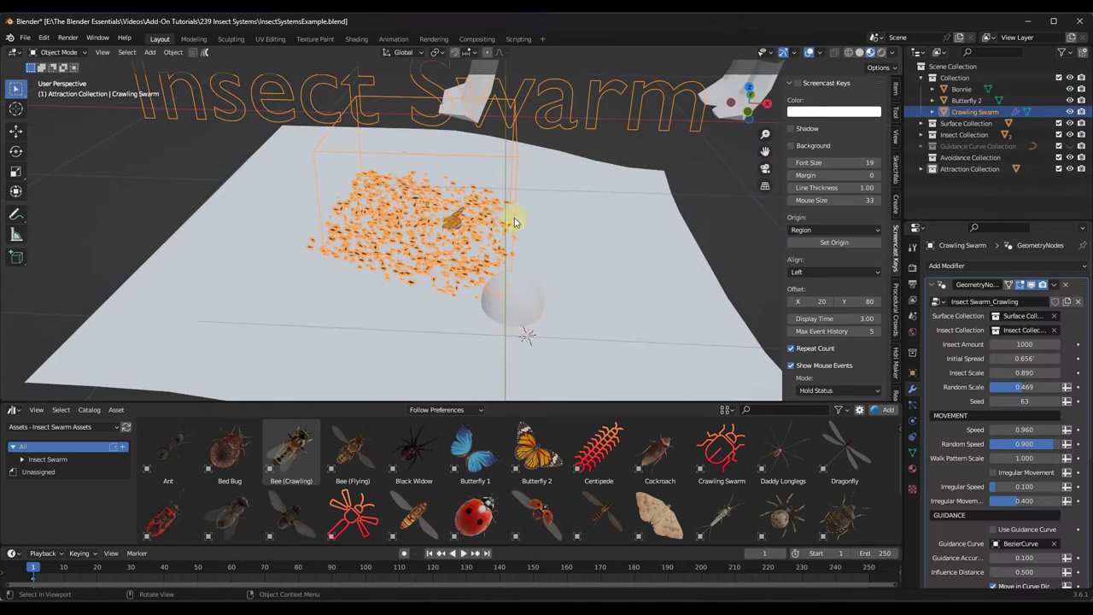
scroll(975, 383, down, 6)
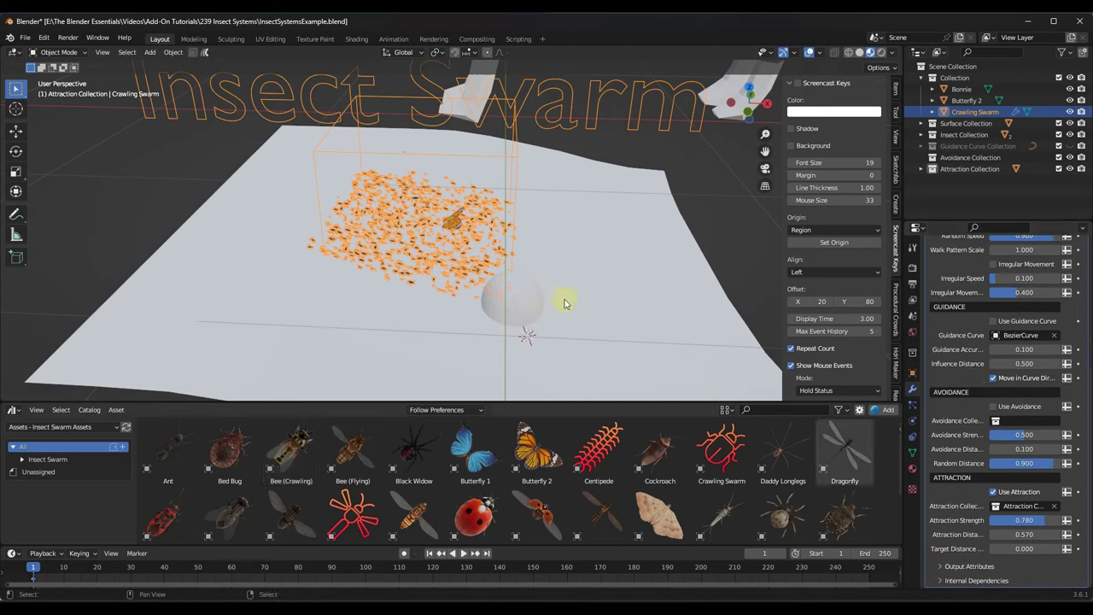
From the top view, move the attraction sphere about 0.025' along X and shift it again during animation playback.
click(749, 89)
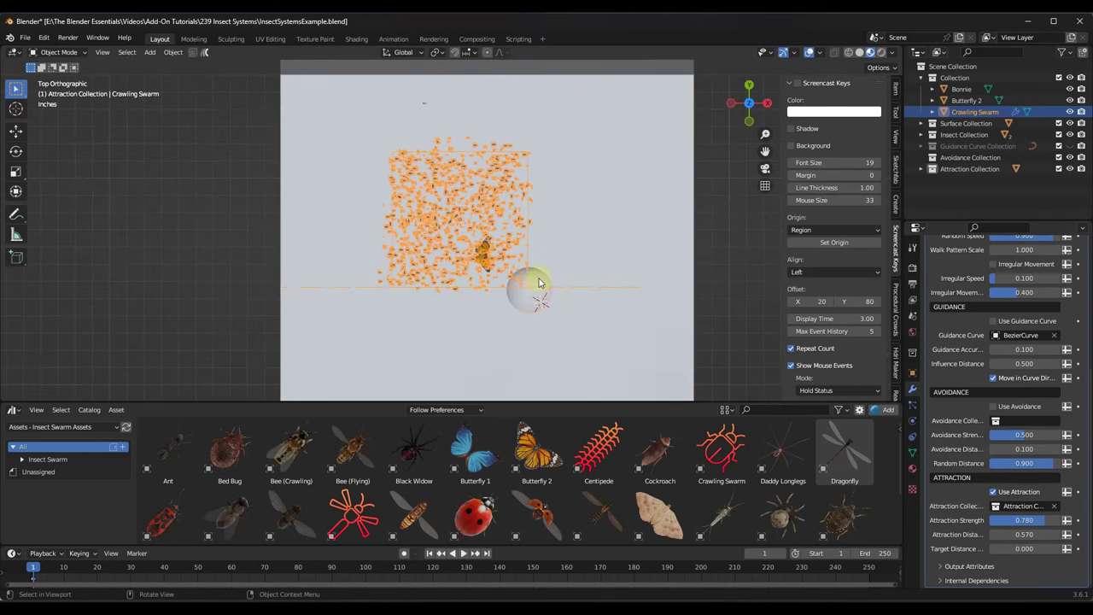
click(539, 282)
key(g)
click(544, 281)
key(space)
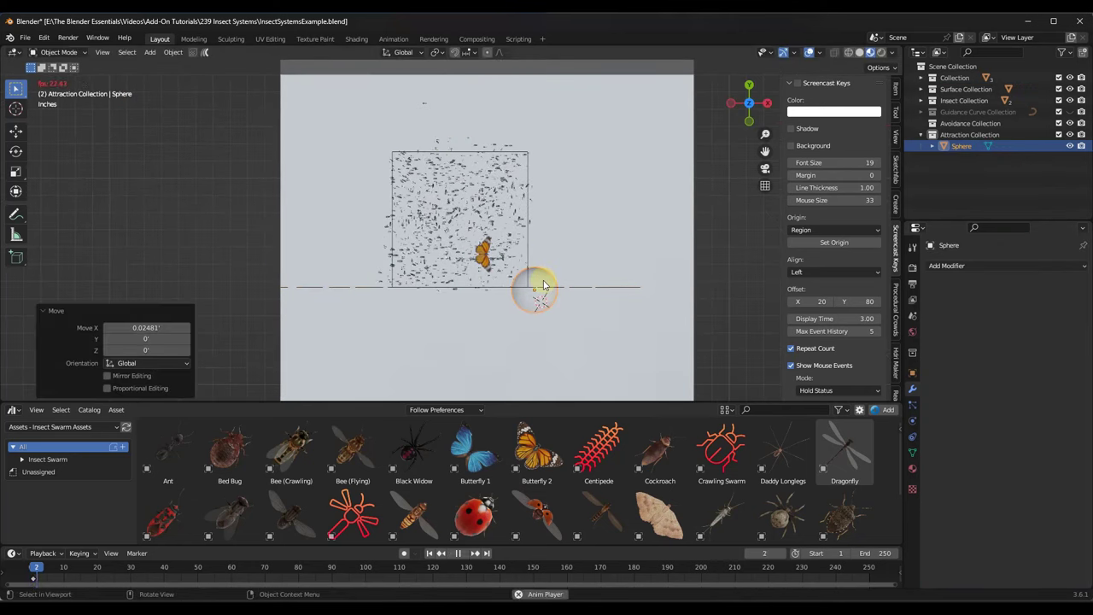
key(g)
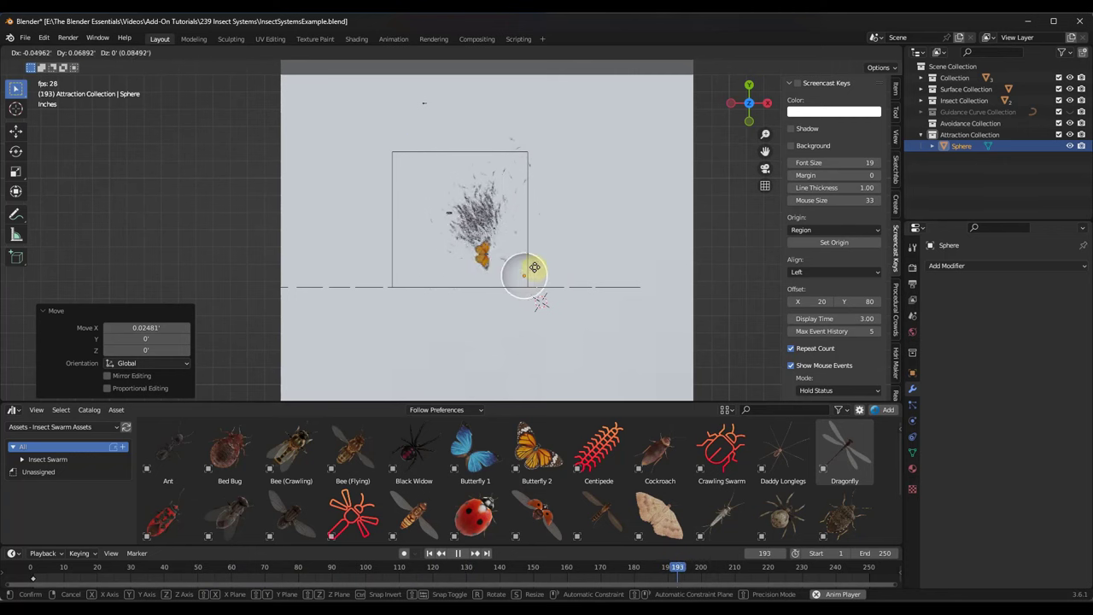
click(536, 275)
Set the Crawling Swarm's Attraction Strength to 0.528 and restart the playback from the first frame.
click(504, 219)
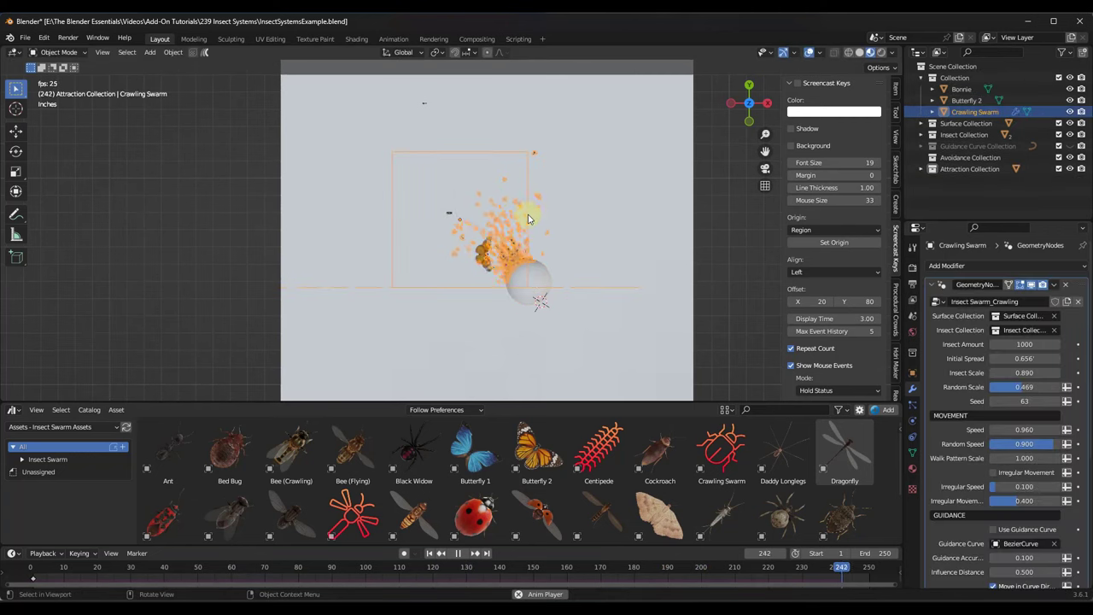
scroll(971, 467, down, 6)
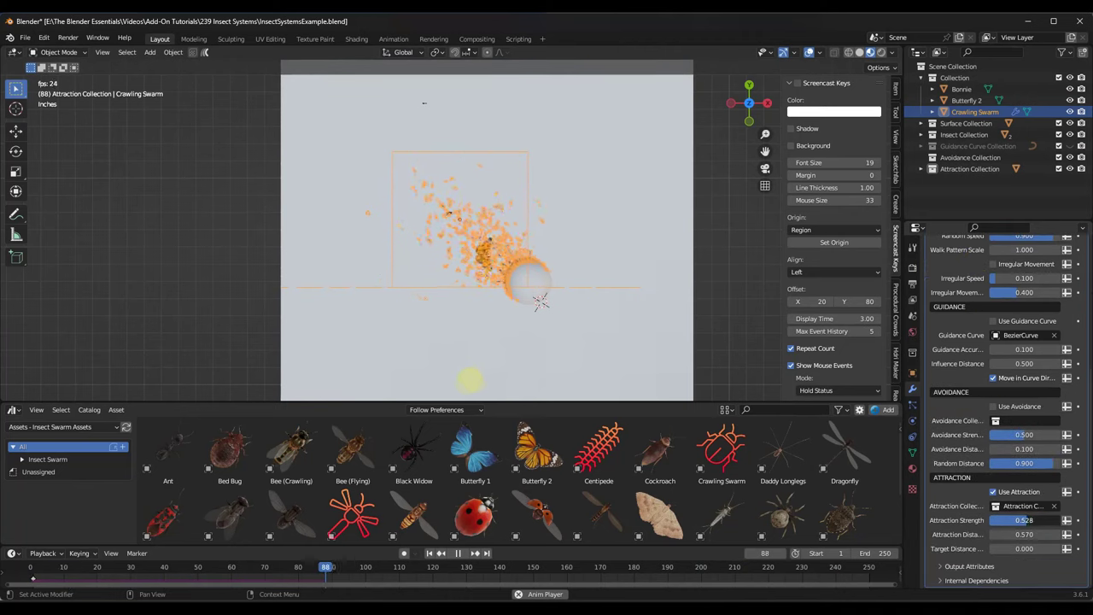
click(430, 553)
Move the attraction sphere around the plane during playback, and return to the Crawling Swarm's attraction settings.
click(538, 284)
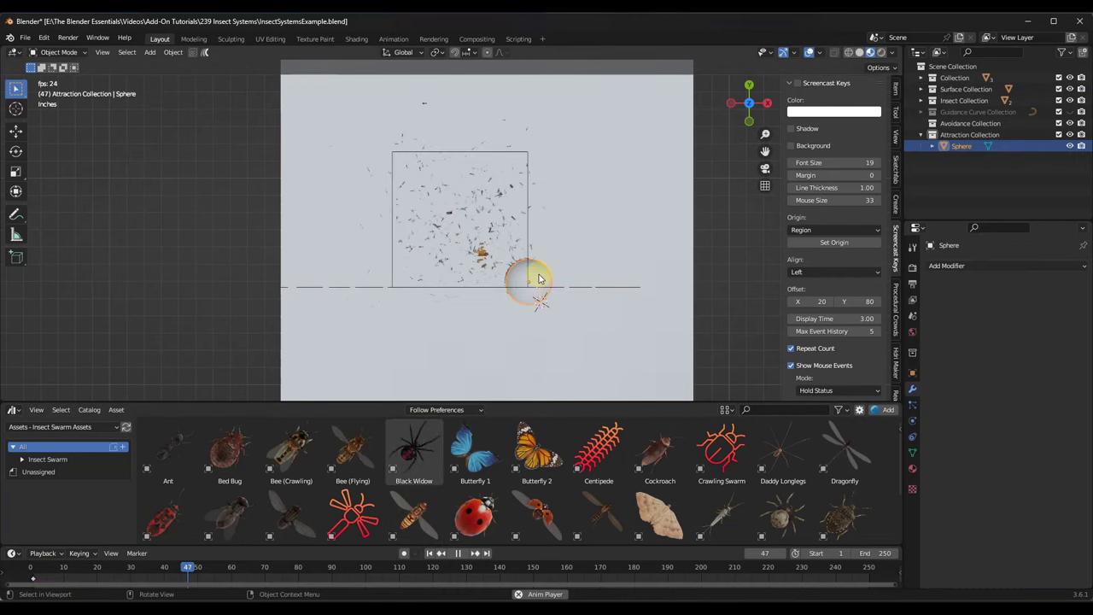
key(g)
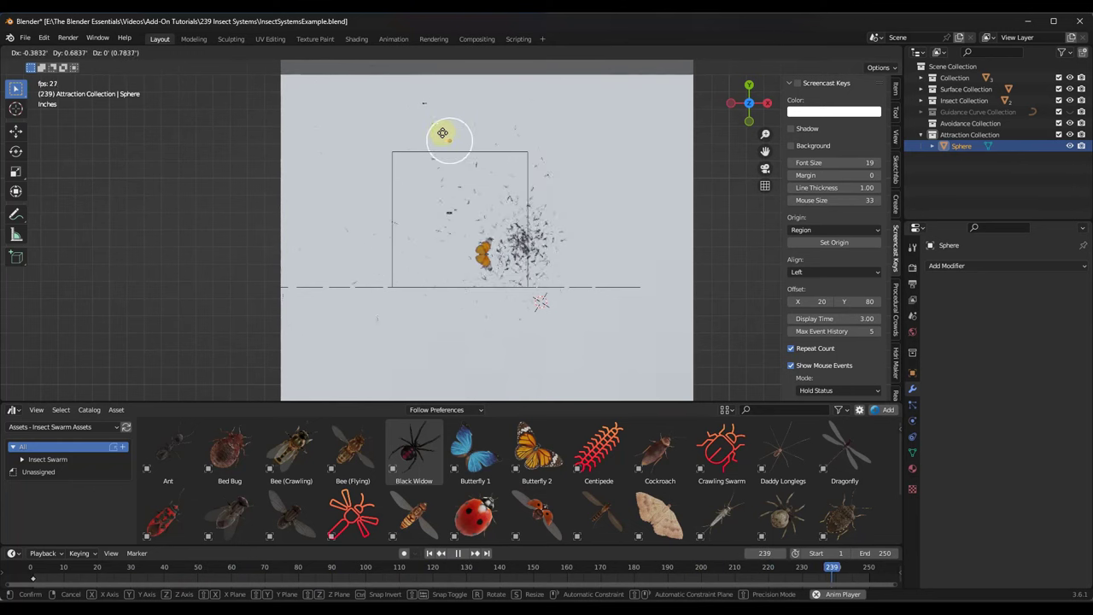
click(540, 279)
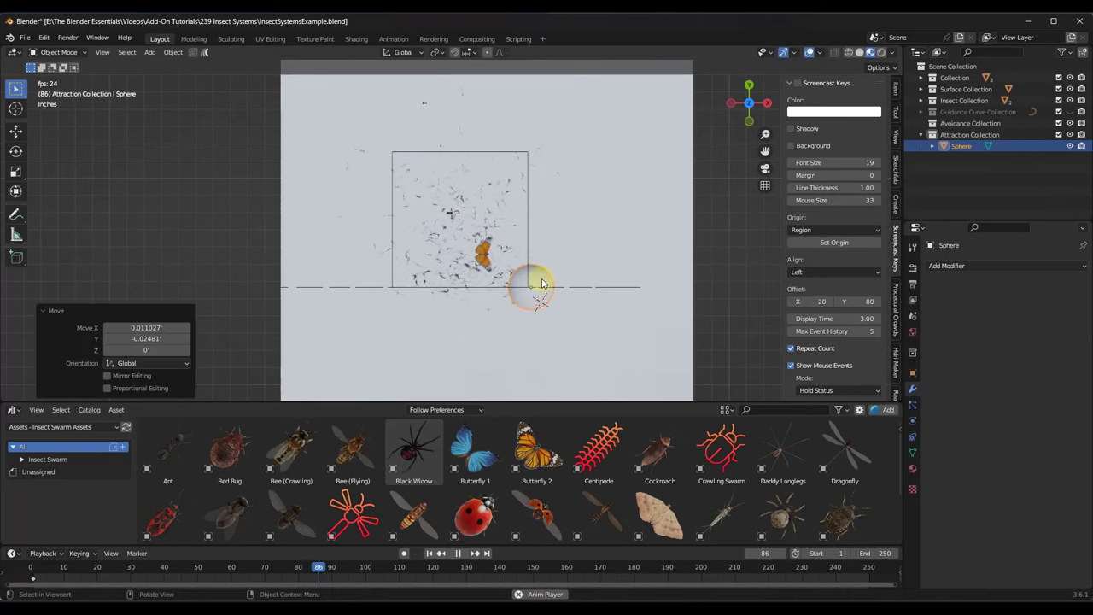
click(523, 245)
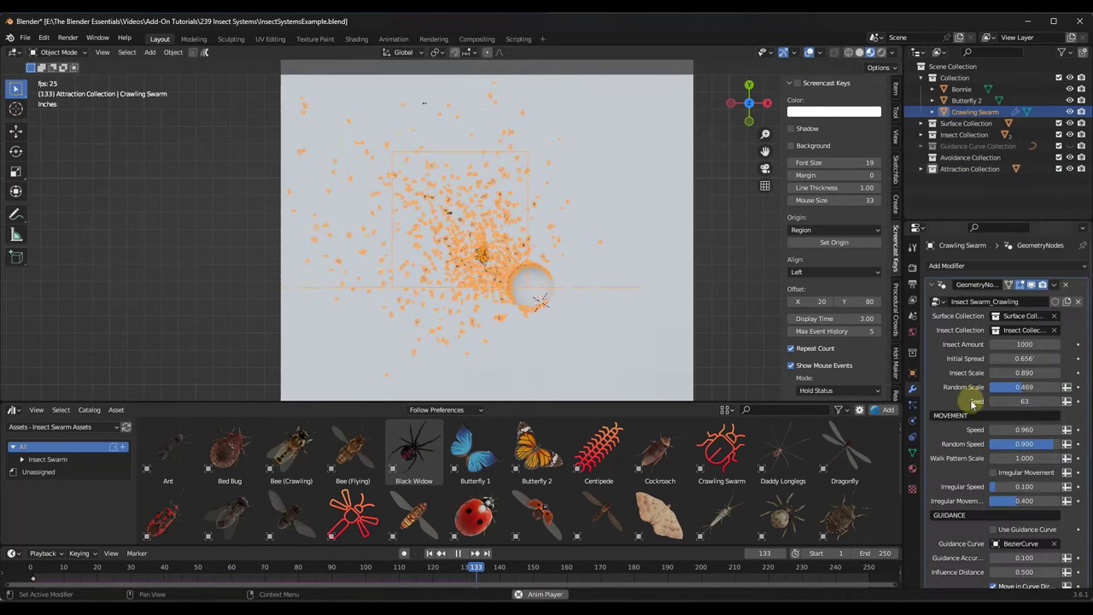
scroll(968, 431, down, 10)
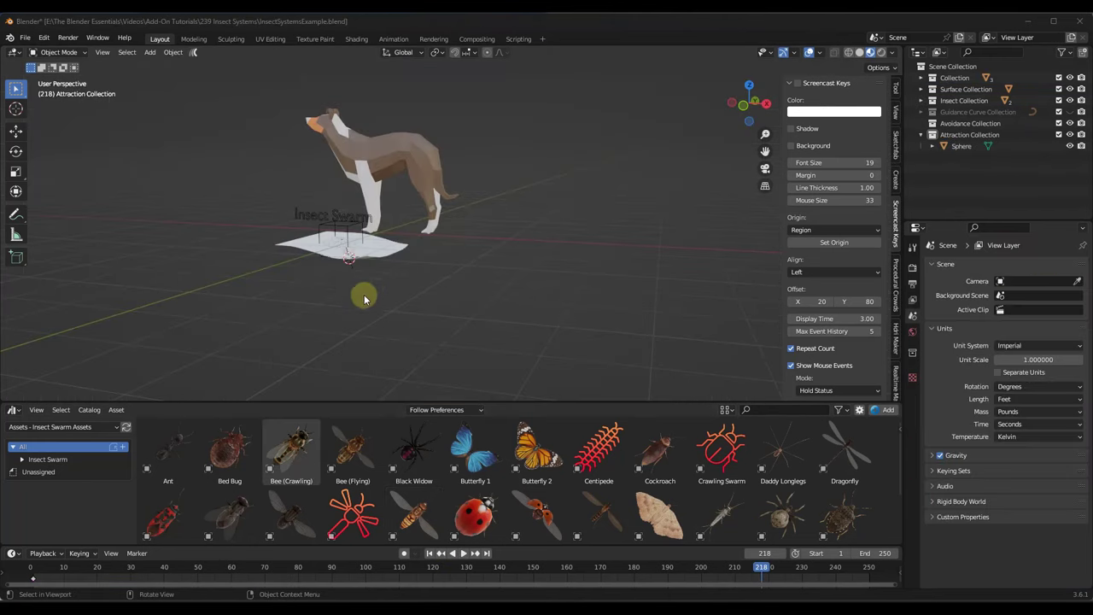
Add the Flying Swarm asset to the scene on the open ground beside the dog.
middle_drag(372, 292, 458, 370)
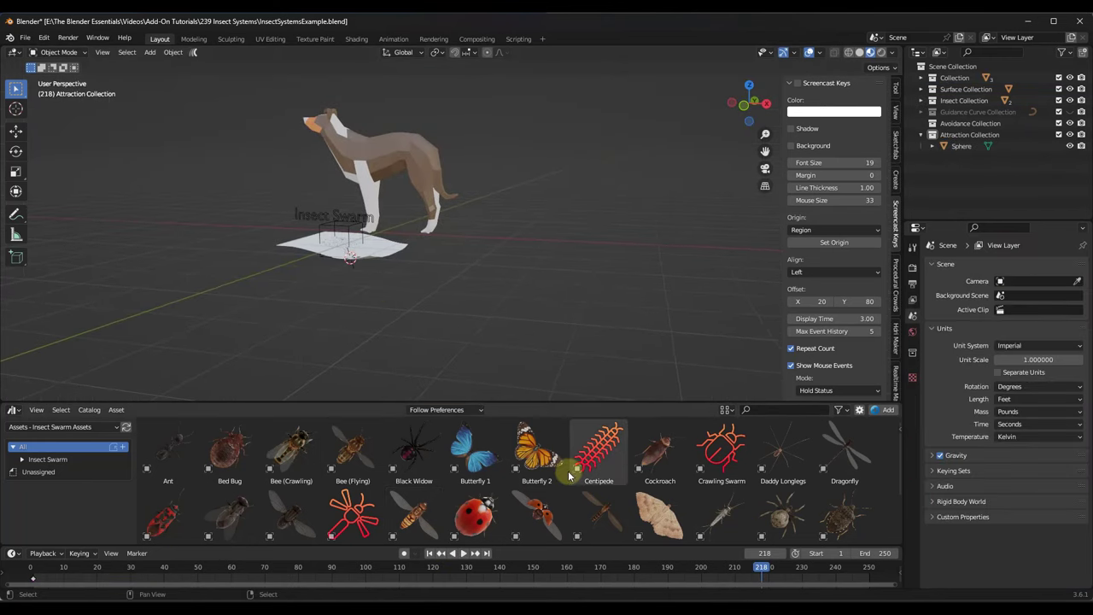
scroll(568, 471, down, 2)
drag(353, 470, 503, 270)
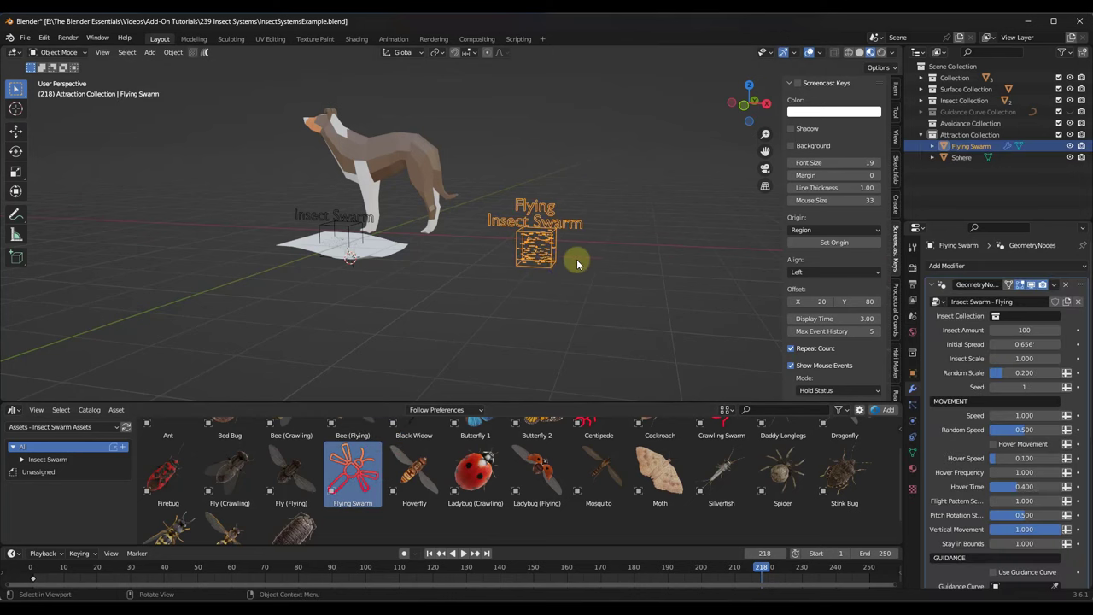
Frame the Flying Swarm and play the animation to examine its default flying motion, then pause it.
key(KP_Decimal)
key(space)
scroll(471, 251, up, 4)
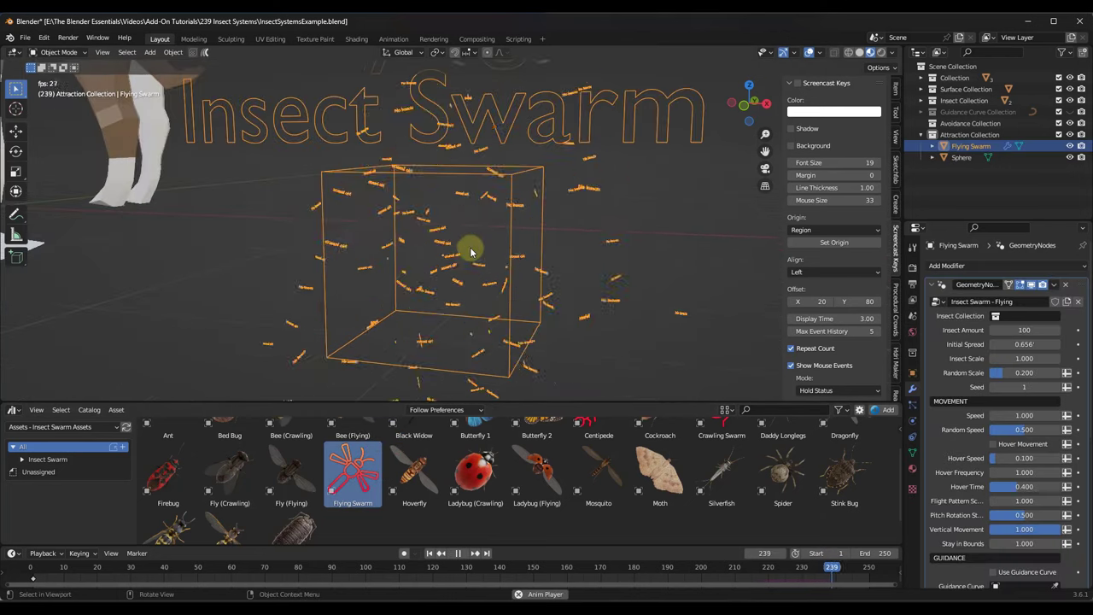
scroll(470, 251, down, 5)
scroll(470, 252, up, 2)
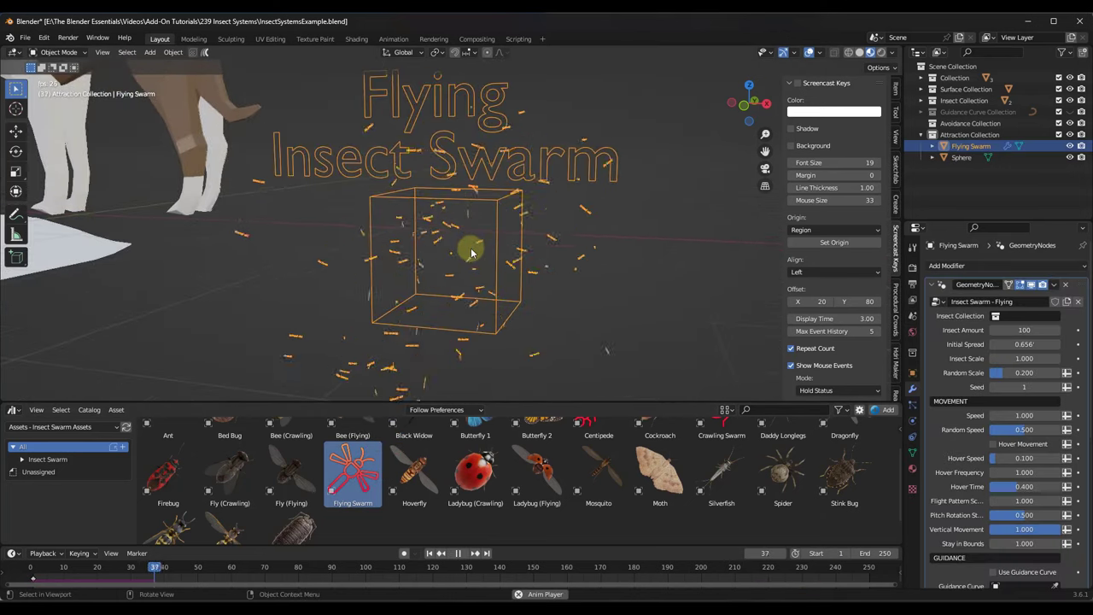
key(space)
scroll(472, 252, down, 2)
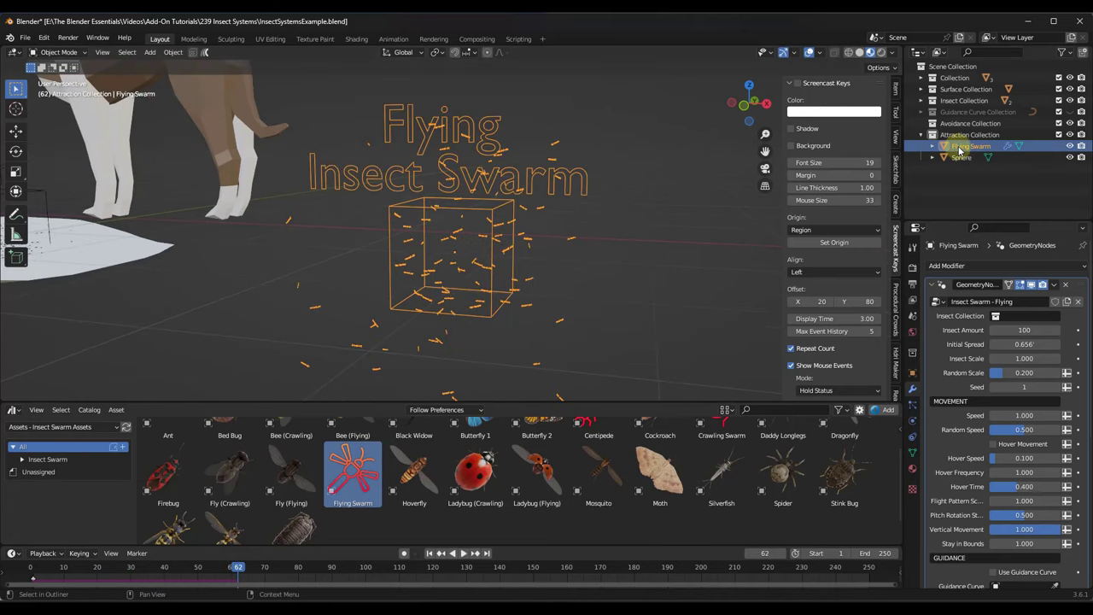
Move the Flying Swarm object into Collection, and create a new top-level collection named Flying Collection.
drag(958, 150, 956, 77)
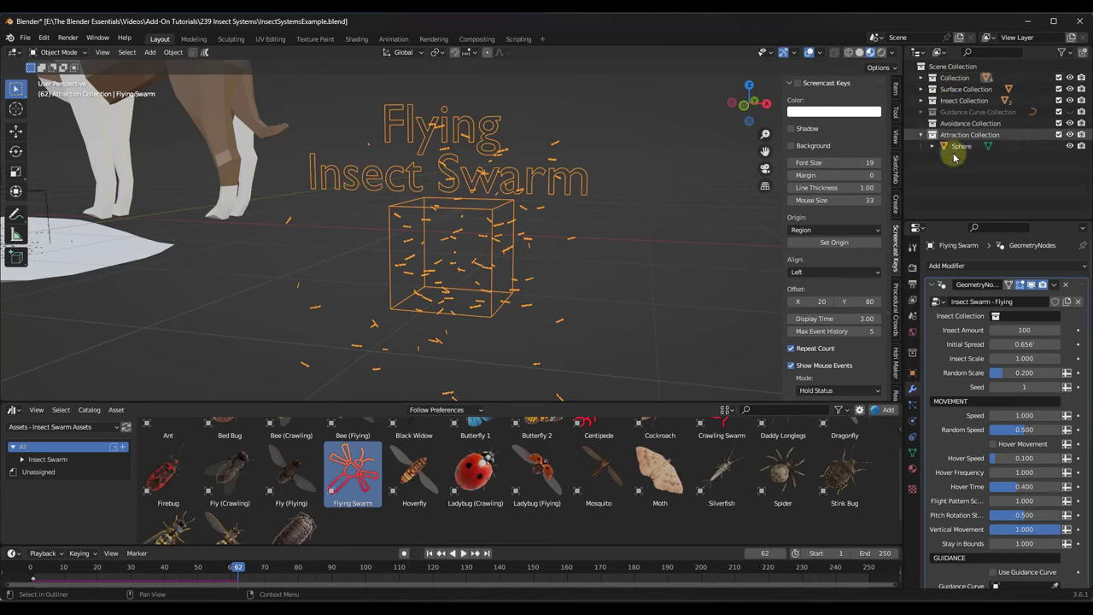
middle_drag(495, 273, 493, 273)
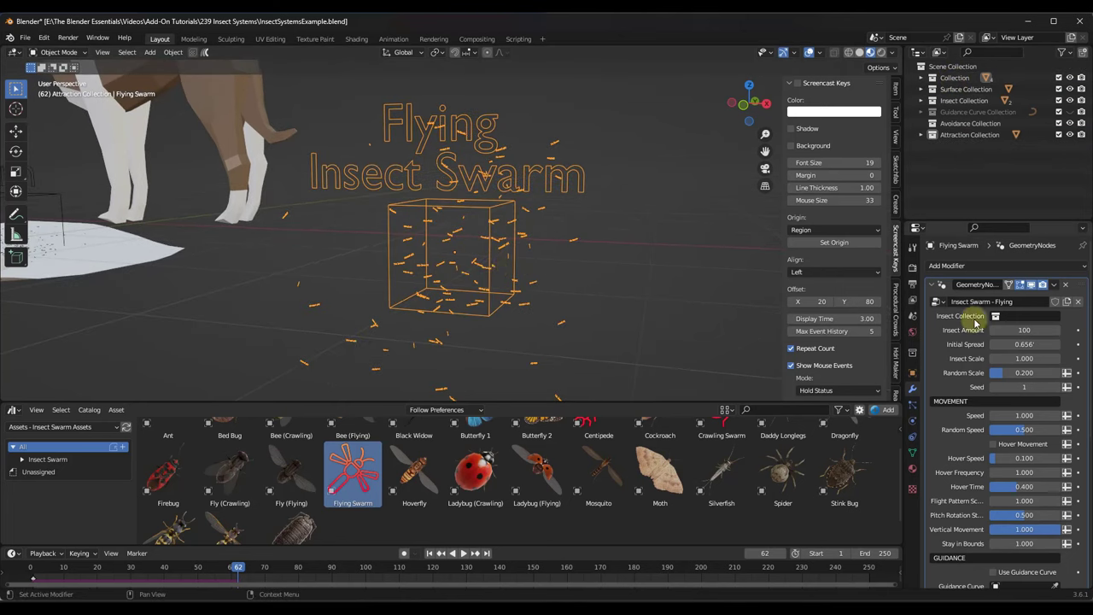
click(952, 66)
right_click(939, 63)
click(931, 60)
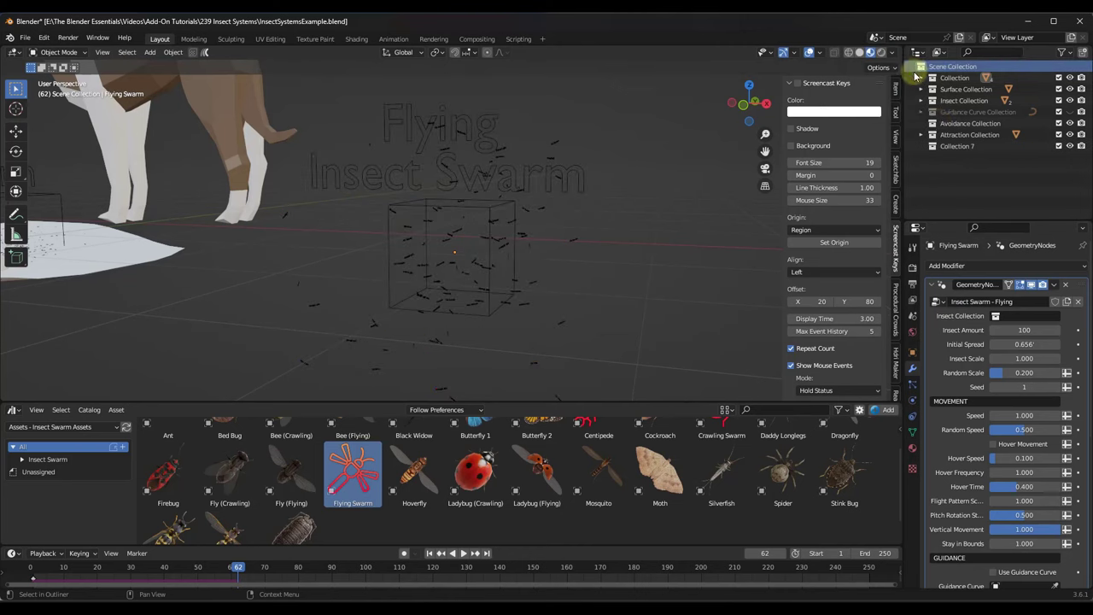
double_click(956, 146)
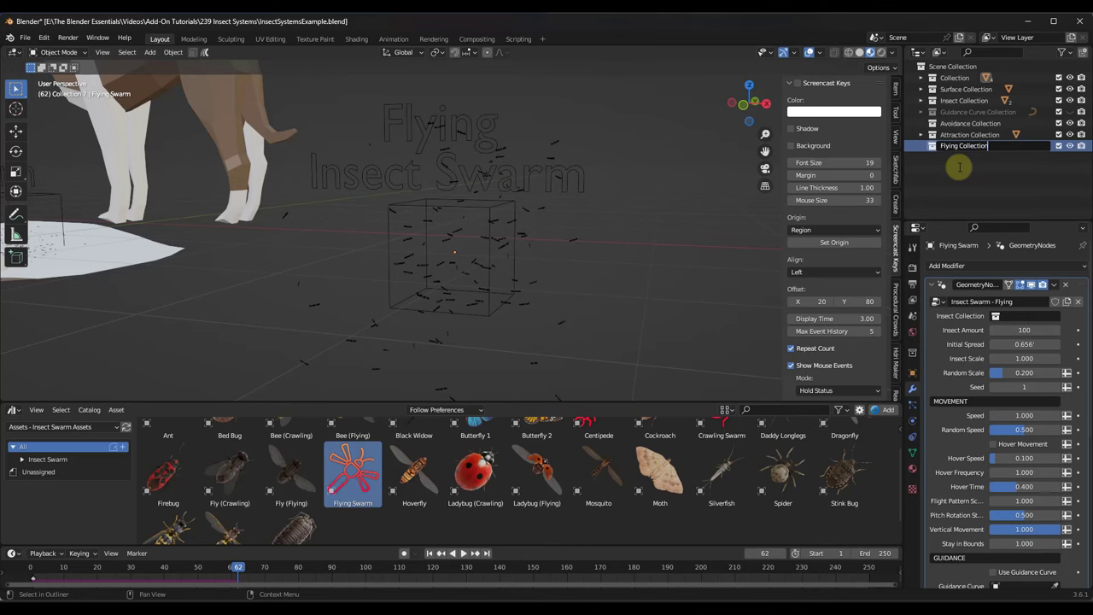
key(Return)
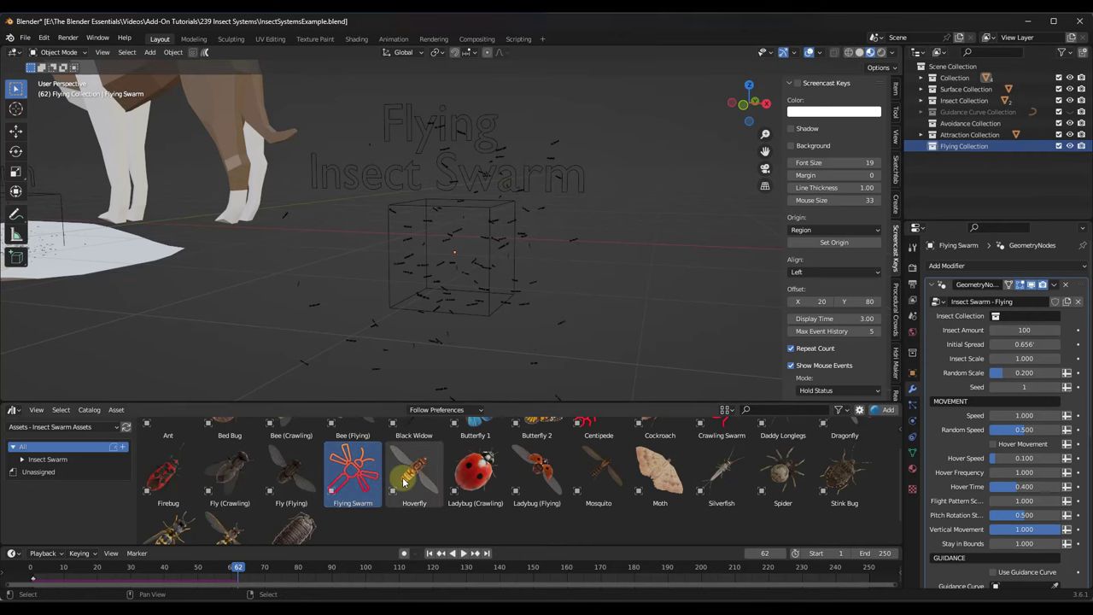
Add the Hoverfly and Ladybug (Flying) assets to Flying Collection, placing them on the ground beside the swarm box.
drag(411, 478, 942, 145)
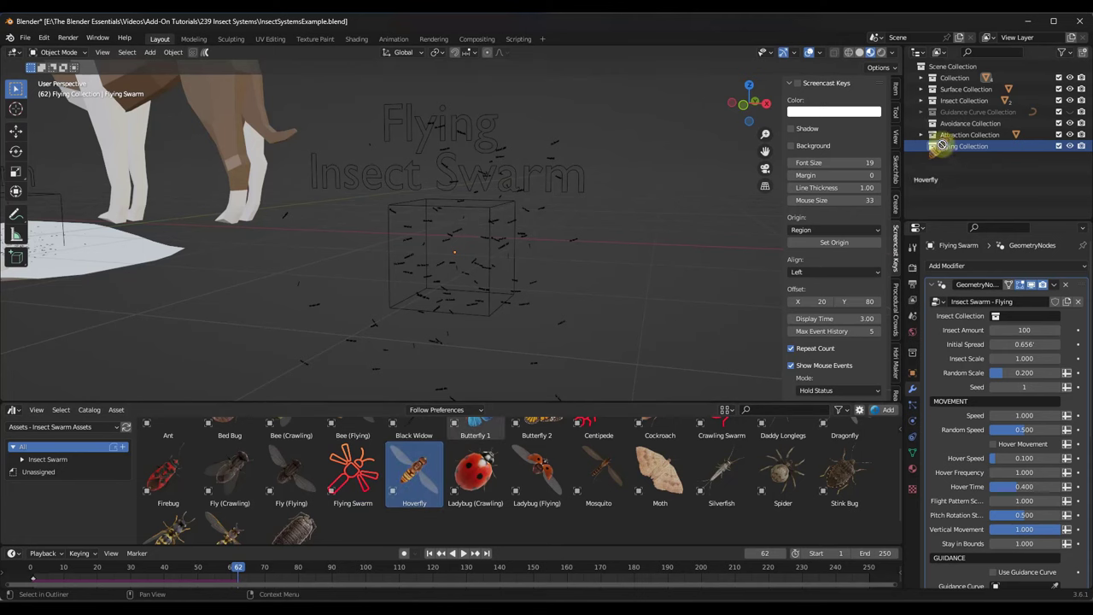
drag(646, 315, 646, 314)
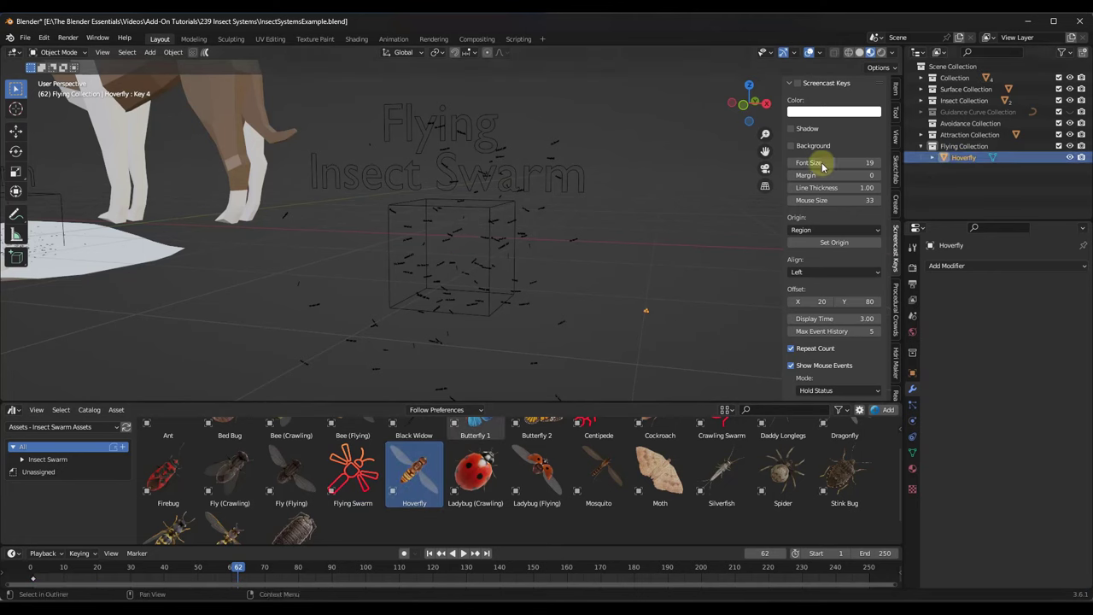
click(540, 480)
drag(541, 480, 659, 318)
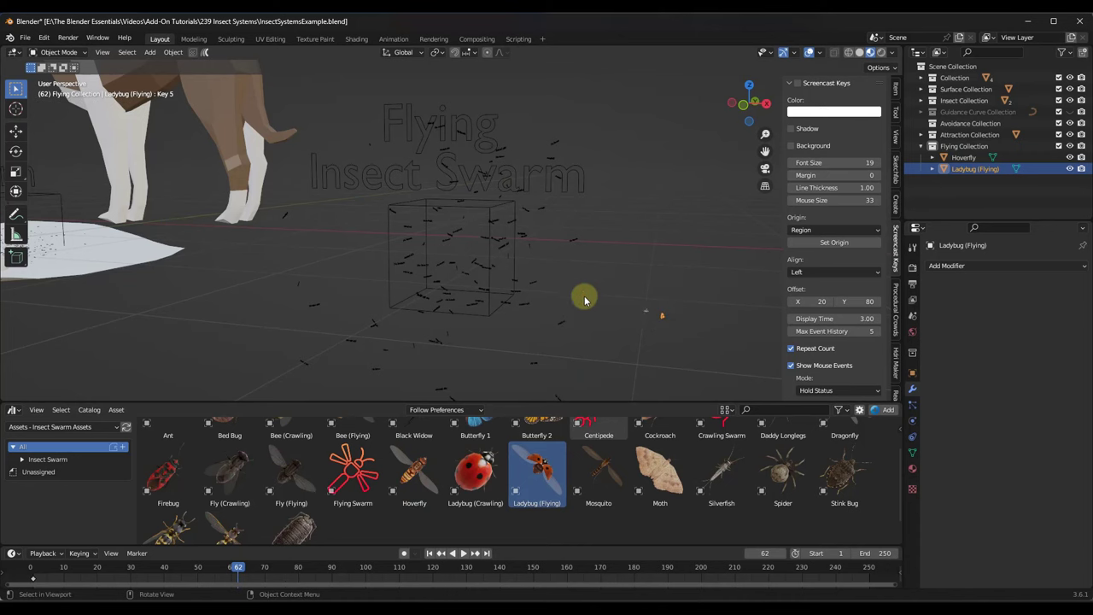
Assign Flying Collection as the Flying Swarm's Insect Collection and play the animation to view the flying insects.
scroll(657, 316, up, 1)
click(439, 238)
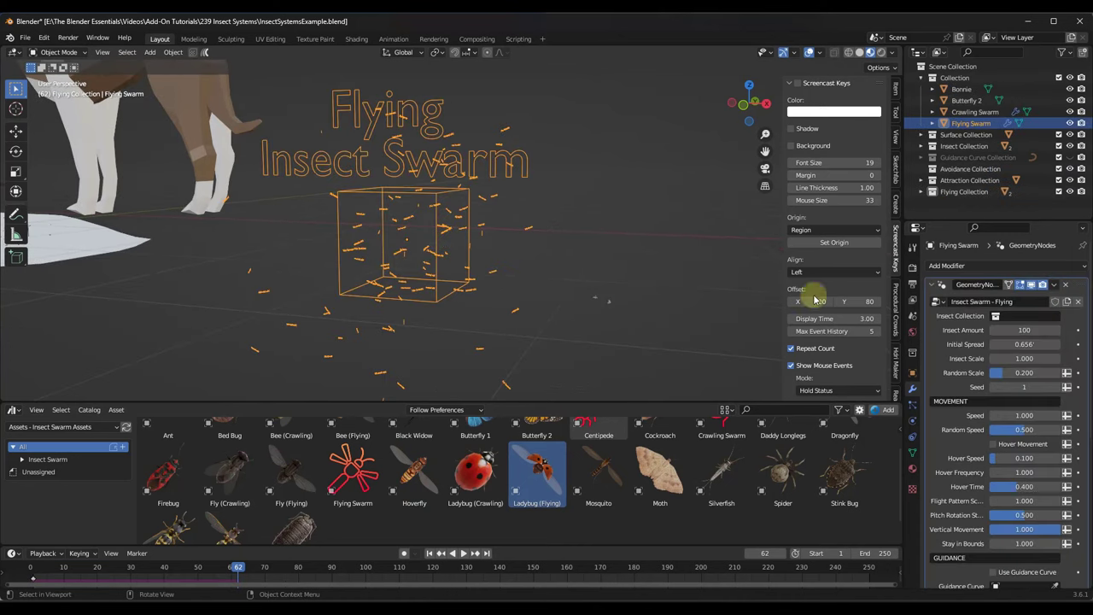
click(994, 317)
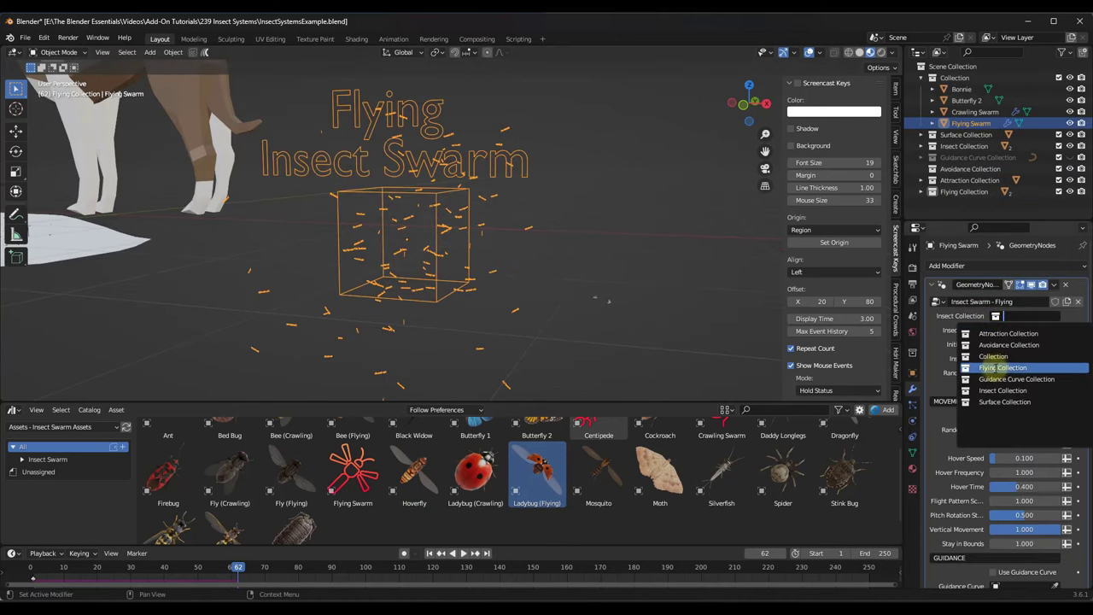
click(1002, 367)
scroll(461, 248, up, 5)
key(space)
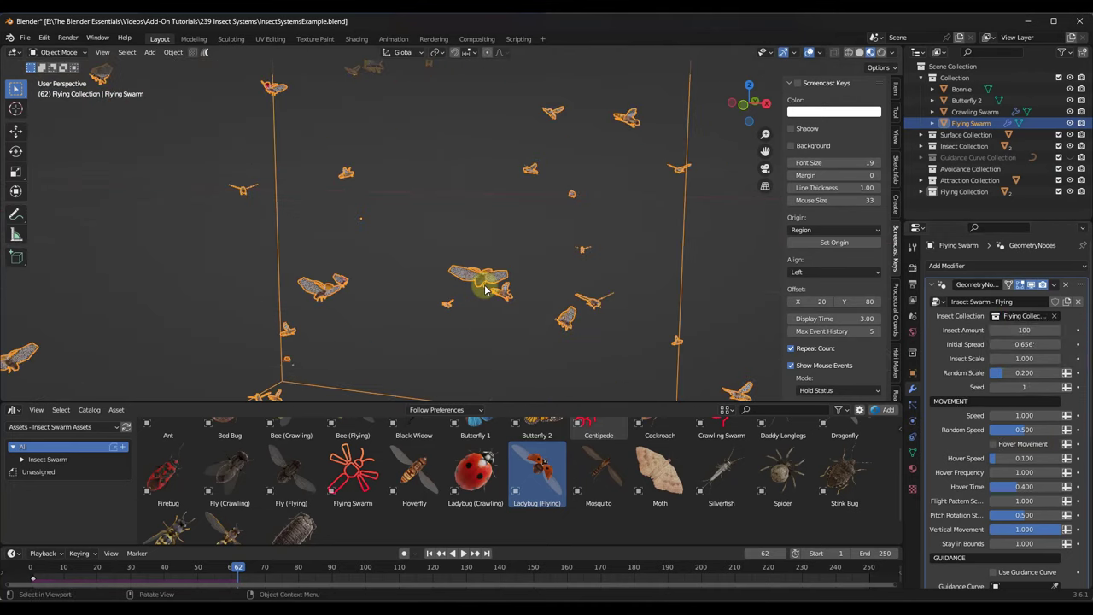
scroll(478, 282, down, 5)
mouse_move(488, 291)
middle_down()
mouse_move(439, 281)
mouse_move(500, 281)
mouse_move(452, 274)
mouse_move(480, 280)
middle_up()
scroll(481, 279, down, 3)
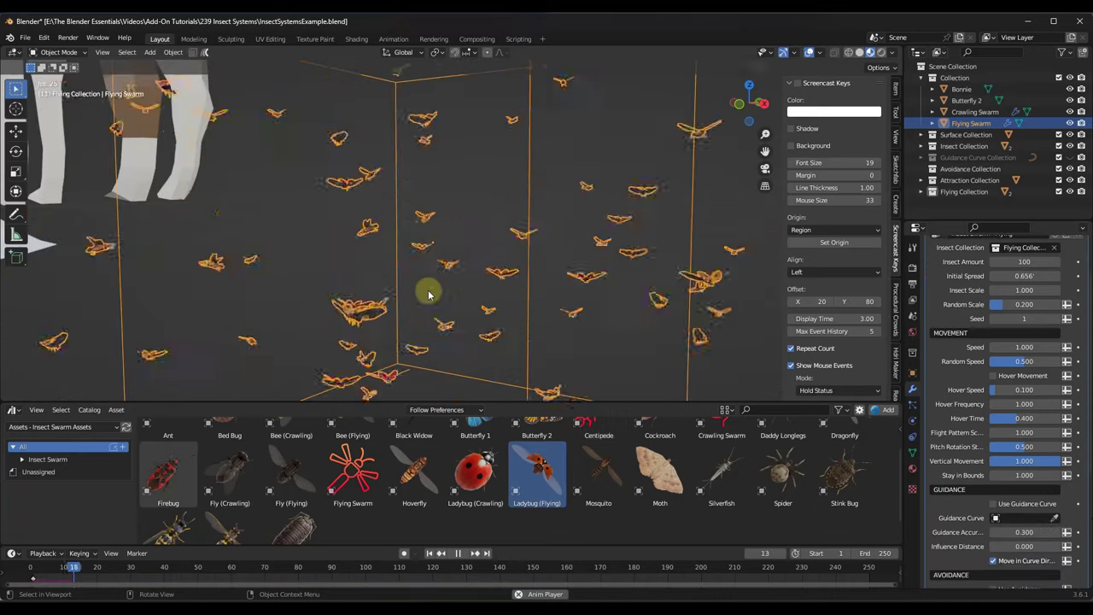
scroll(429, 294, down, 4)
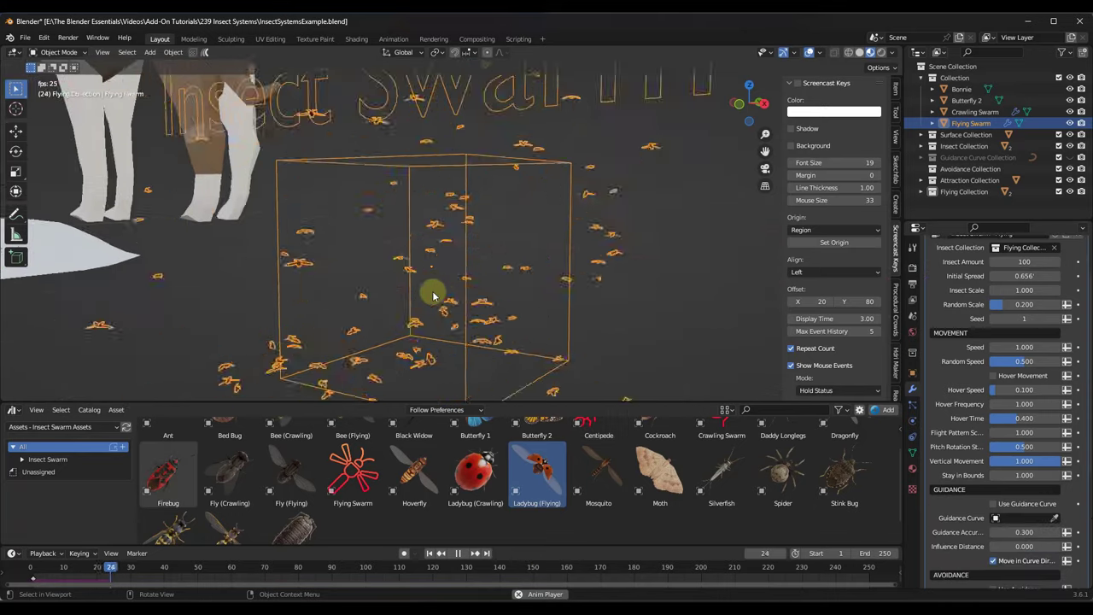
Set the Flying Swarm's Speed to 0.310 and Random Speed to 0.799 during playback.
drag(1025, 348, 442, 358)
drag(1030, 366, 1059, 365)
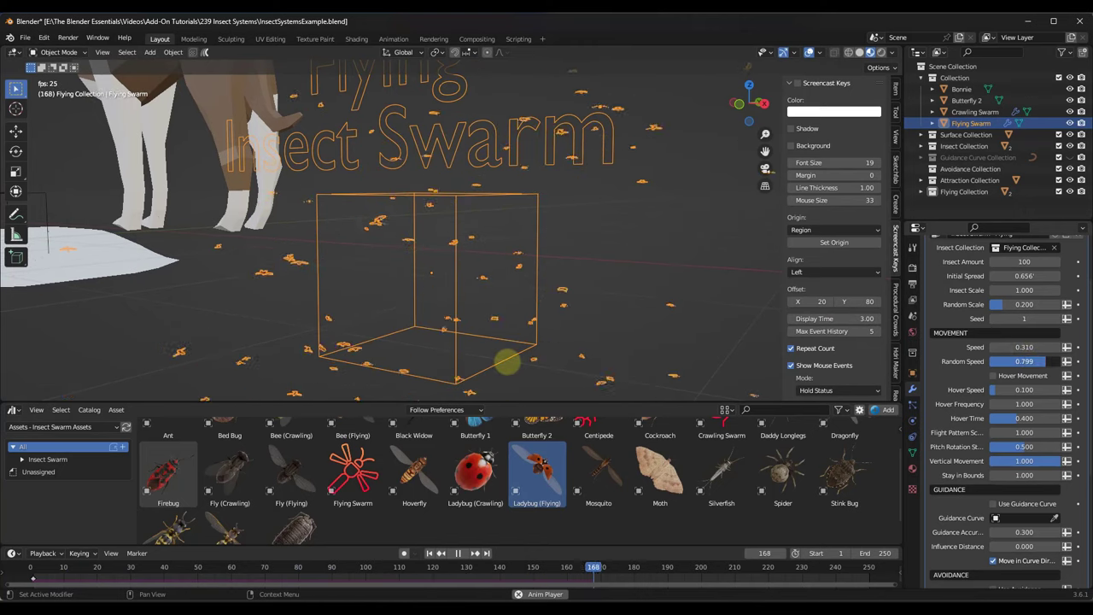
Try Hover Movement on the Flying Swarm with Hover Speed 0.194 and Hover Frequency 1.790, and switch Hover Movement back off.
middle_drag(507, 358, 535, 256)
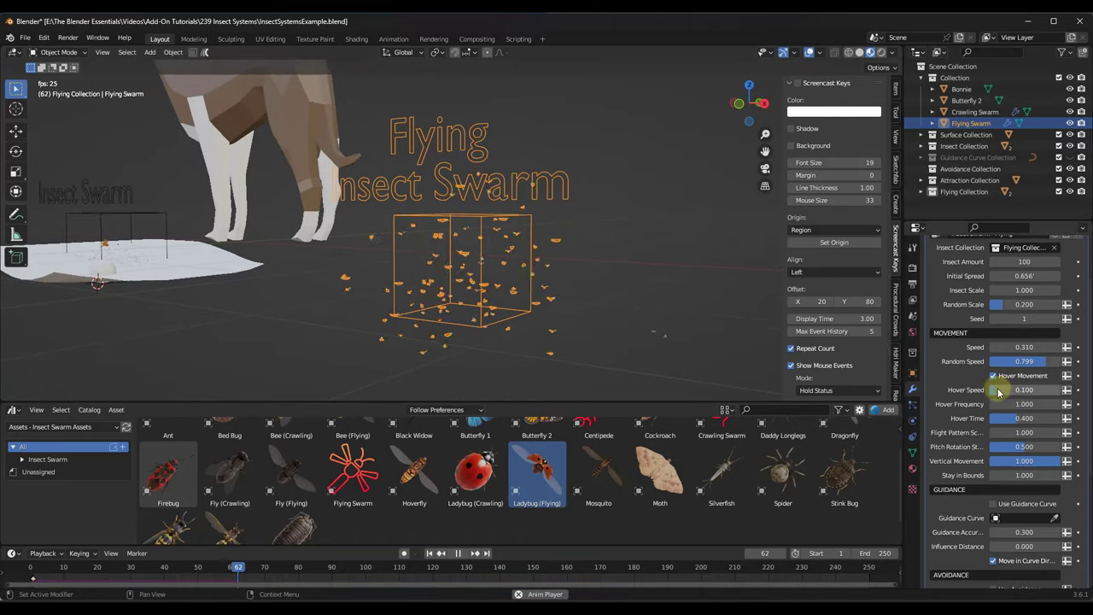
mouse_move(519, 300)
middle_down()
mouse_move(551, 296)
mouse_move(519, 295)
middle_up()
drag(996, 391, 1014, 408)
click(994, 375)
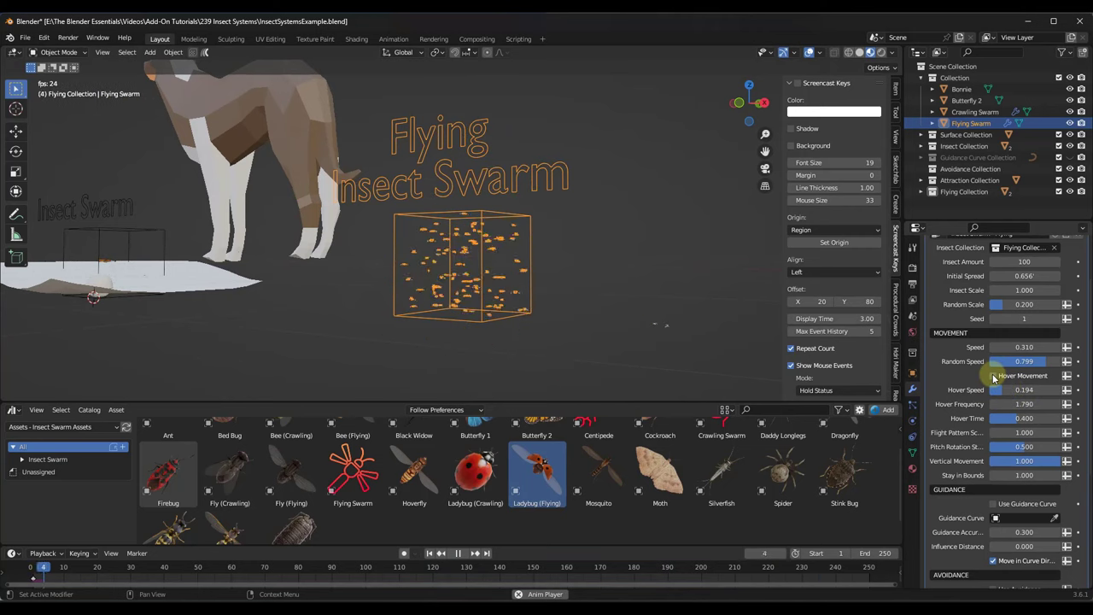
Set the Flying Swarm's Flight Pattern Scale to 1.400 and Speed to 0.580, and look over its guidance, avoidance and attraction settings.
scroll(982, 417, down, 2)
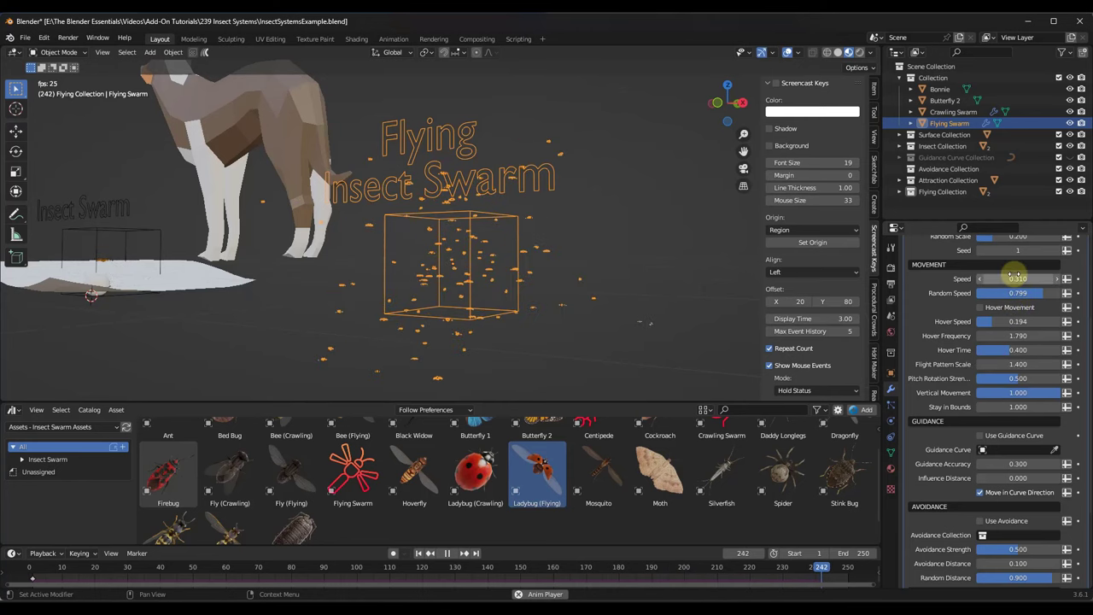
drag(1017, 278, 1058, 278)
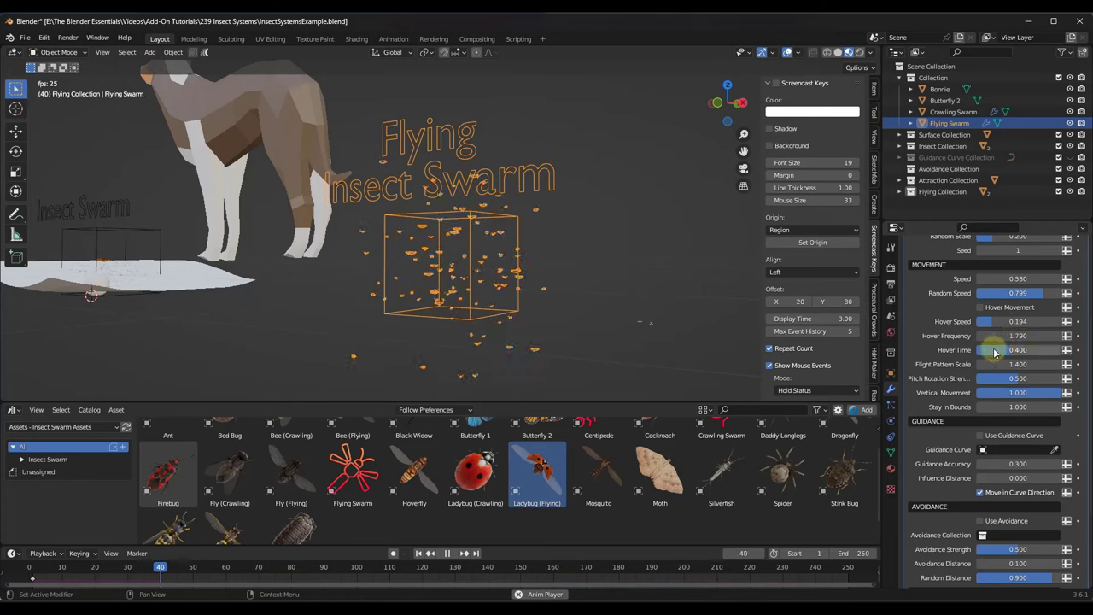
scroll(999, 324, down, 2)
scroll(959, 392, down, 4)
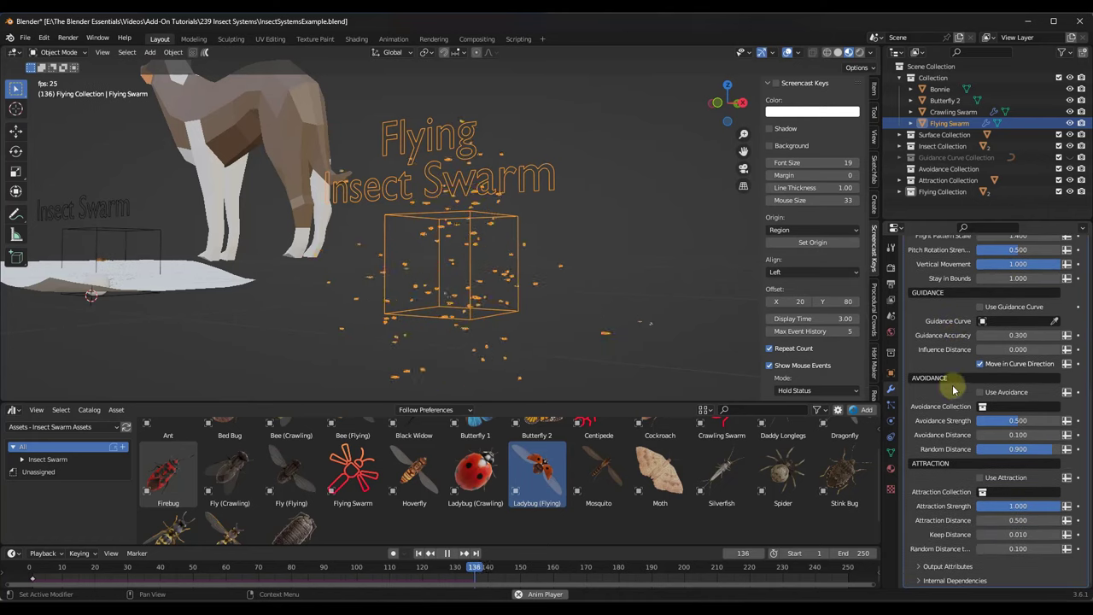
middle_drag(580, 313, 475, 265)
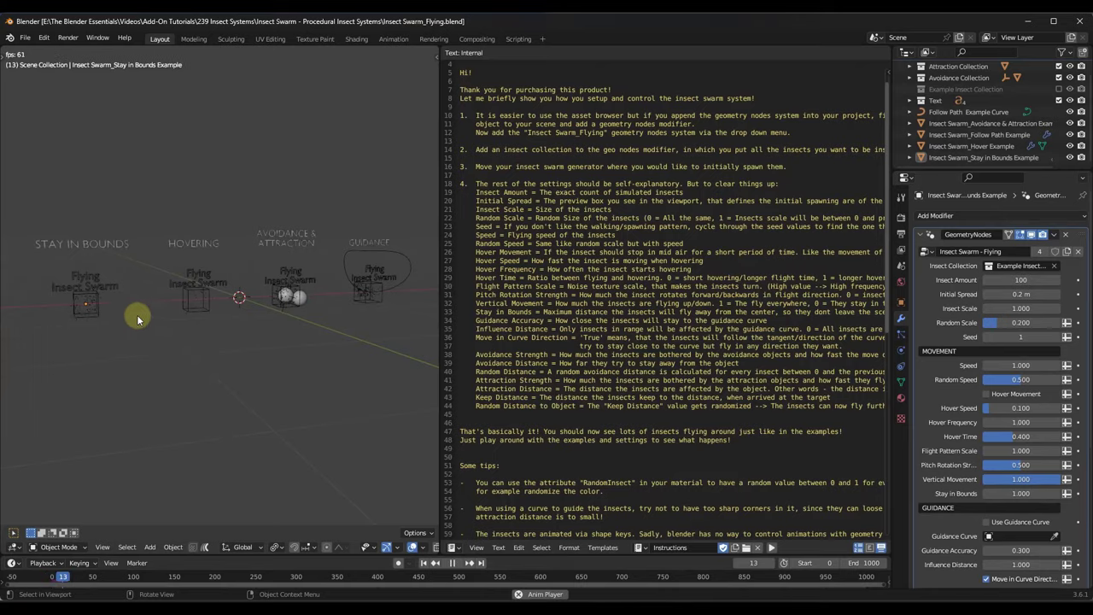
Examine the Stay in Bounds and Hovering swarm examples in Insect Swarm_Flying.blend during playback.
scroll(75, 295, down, 10)
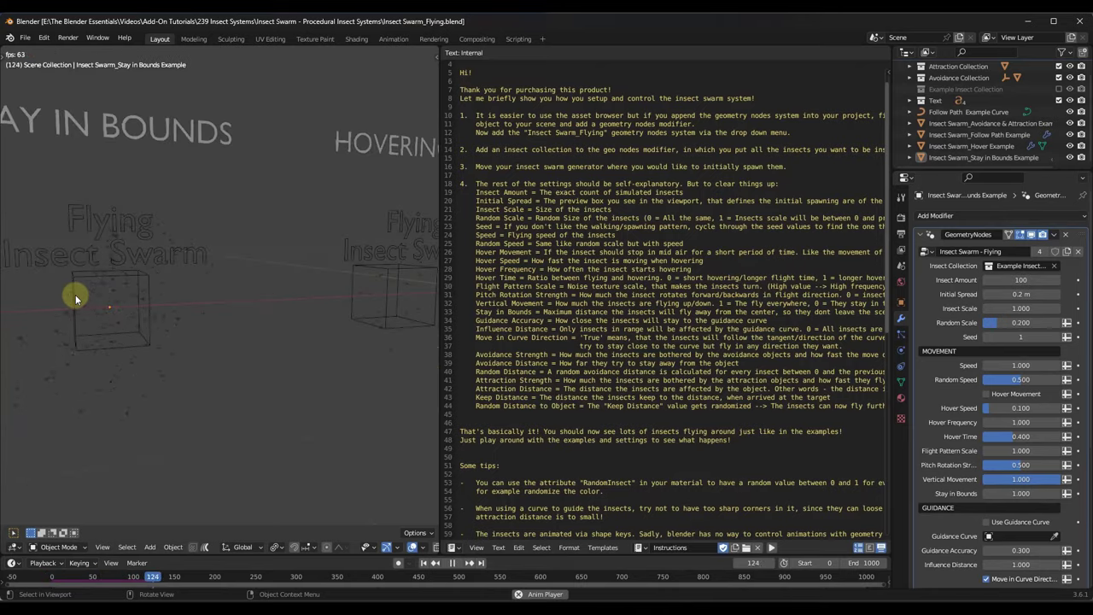
scroll(190, 305, up, 4)
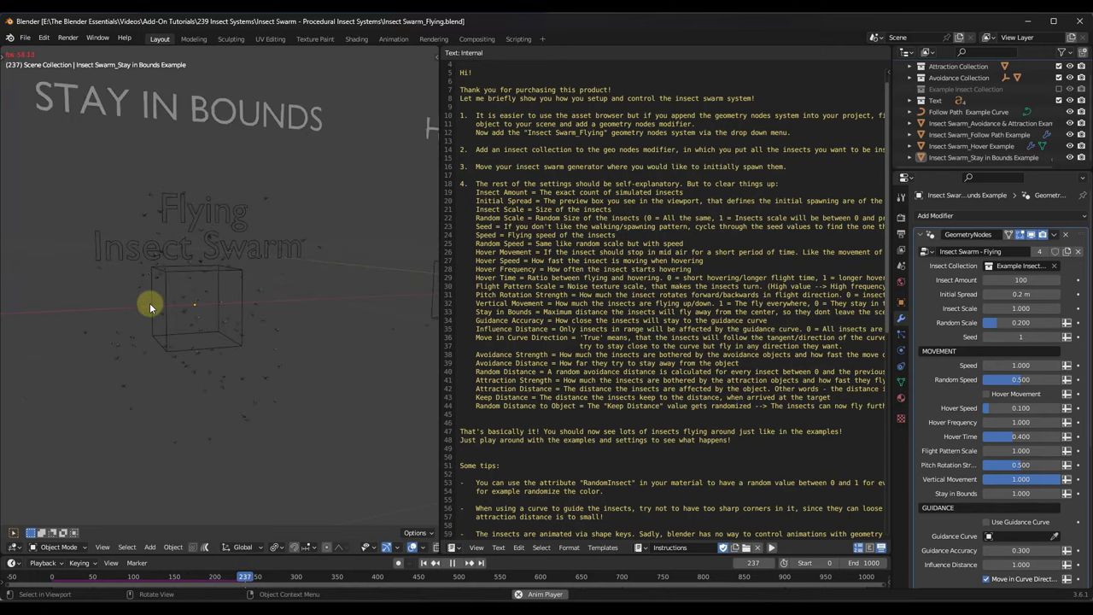
scroll(156, 302, down, 3)
scroll(366, 295, up, 5)
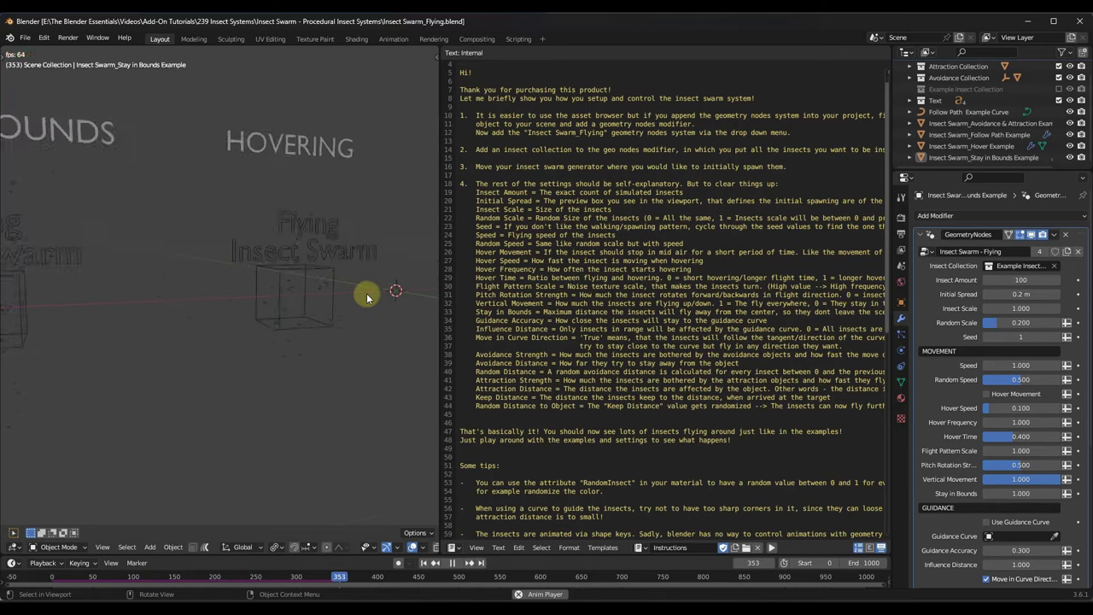
scroll(322, 314, up, 3)
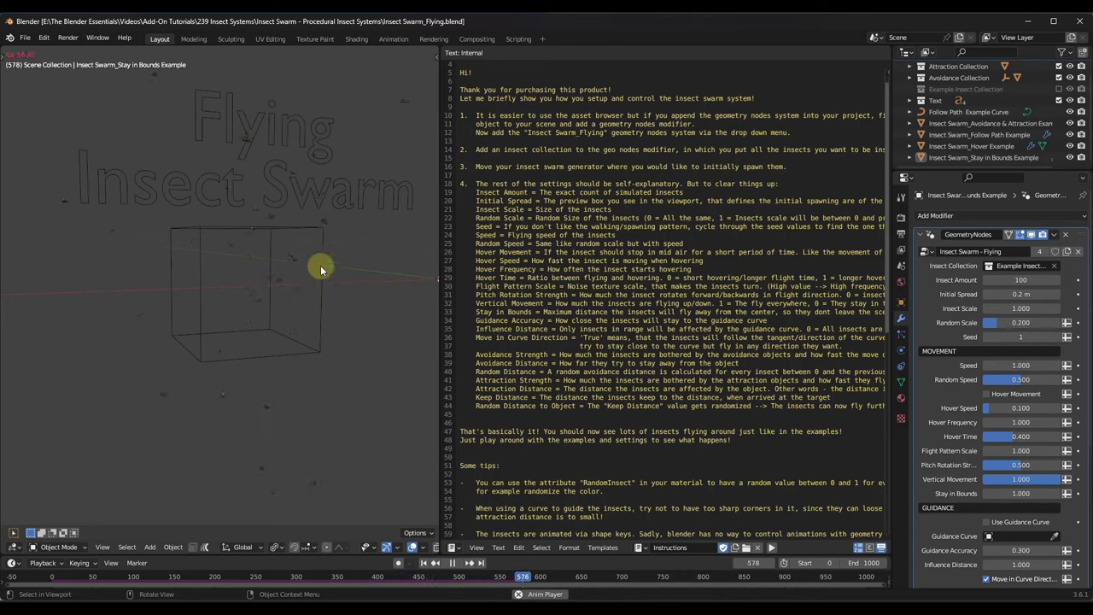
scroll(139, 293, down, 4)
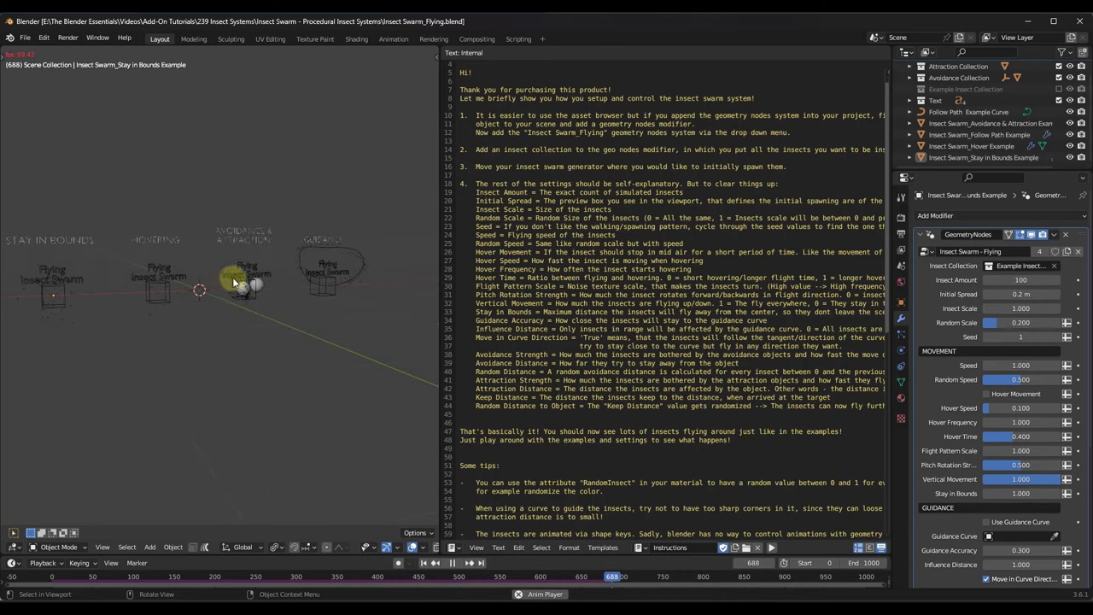
Examine the Avoidance & Attraction spheres and the Guidance curve example while the animation plays.
scroll(276, 325, up, 5)
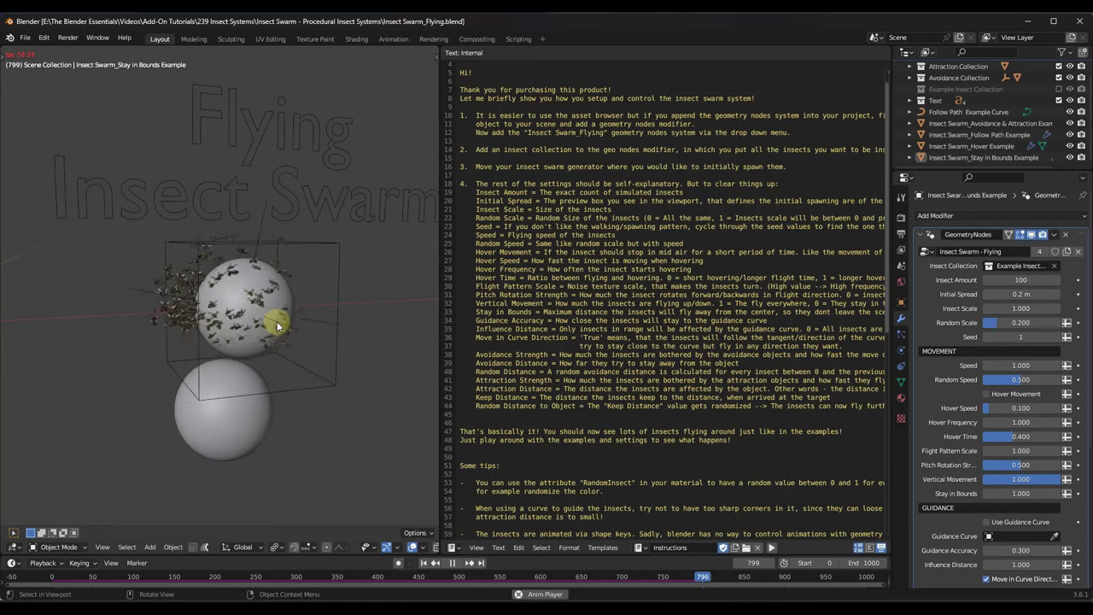
scroll(171, 337, down, 3)
scroll(210, 326, up, 5)
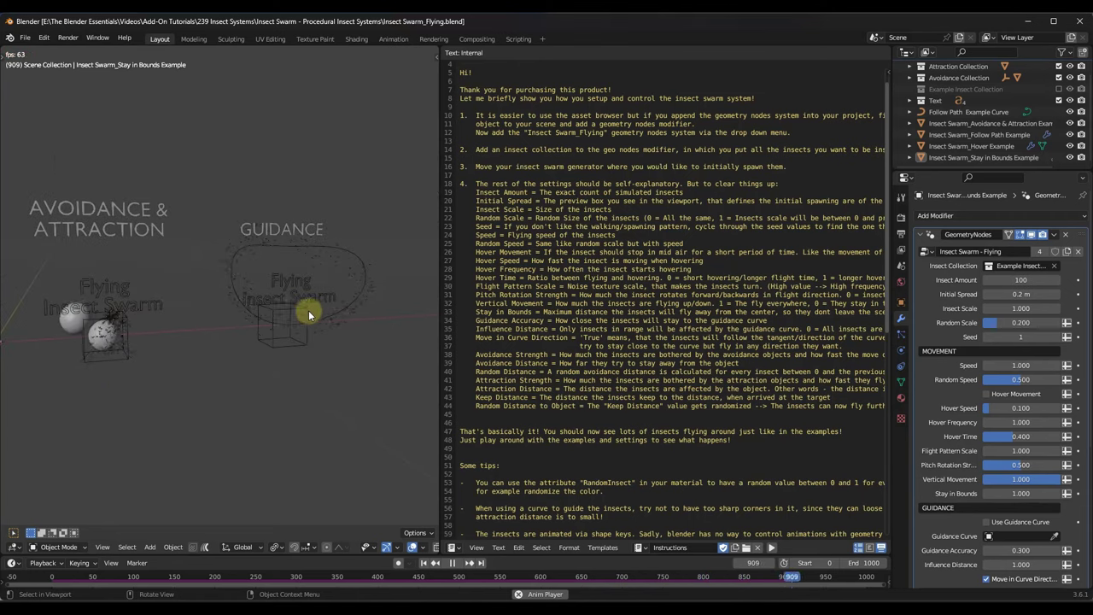
scroll(90, 341, up, 4)
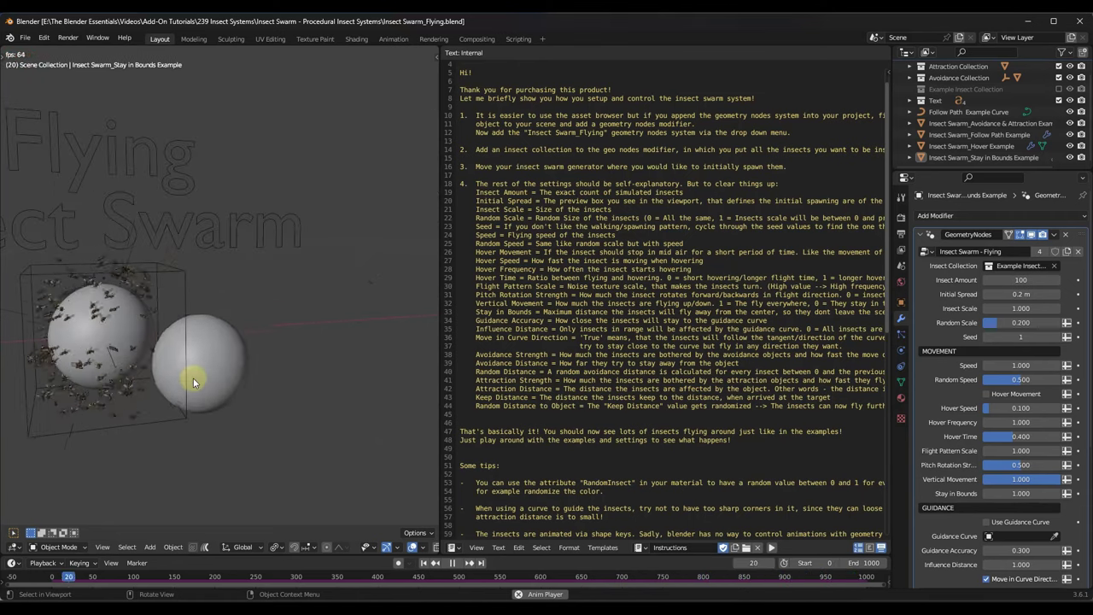
scroll(74, 341, down, 4)
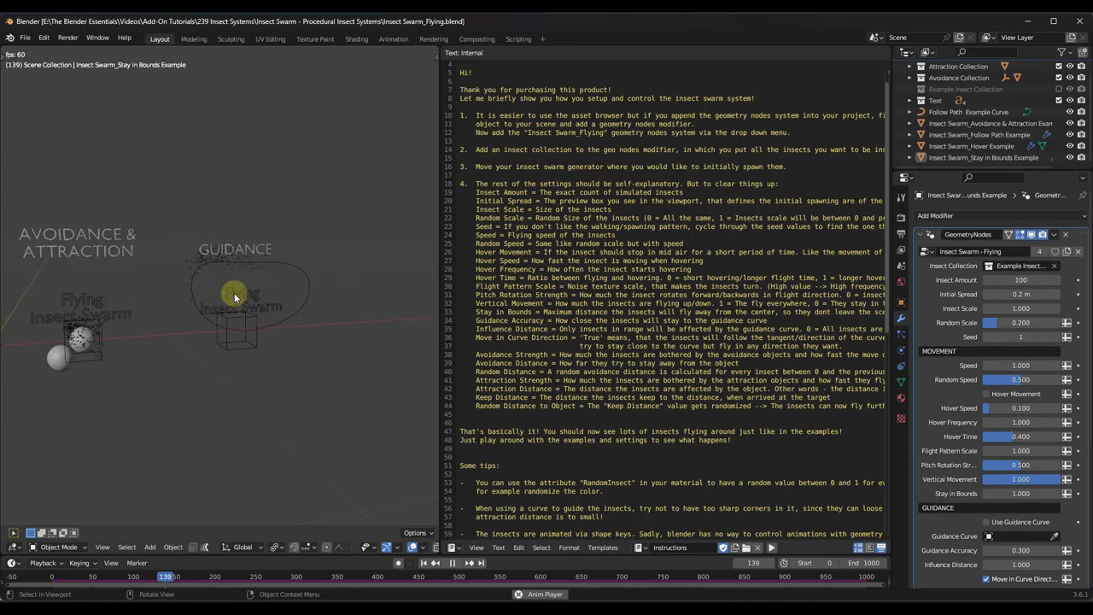
scroll(234, 293, up, 3)
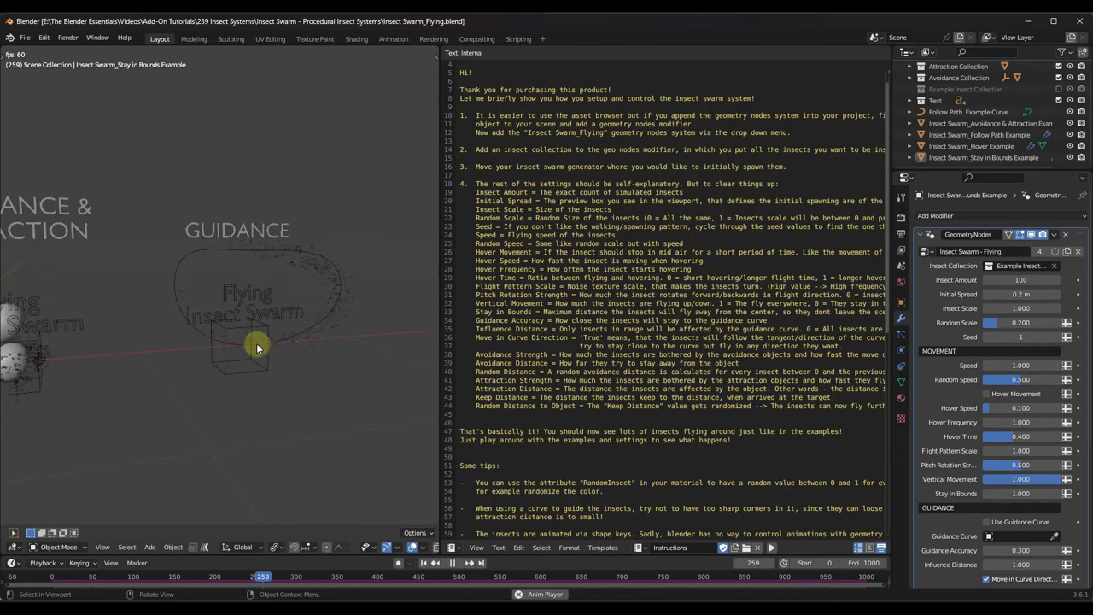
scroll(276, 258, up, 4)
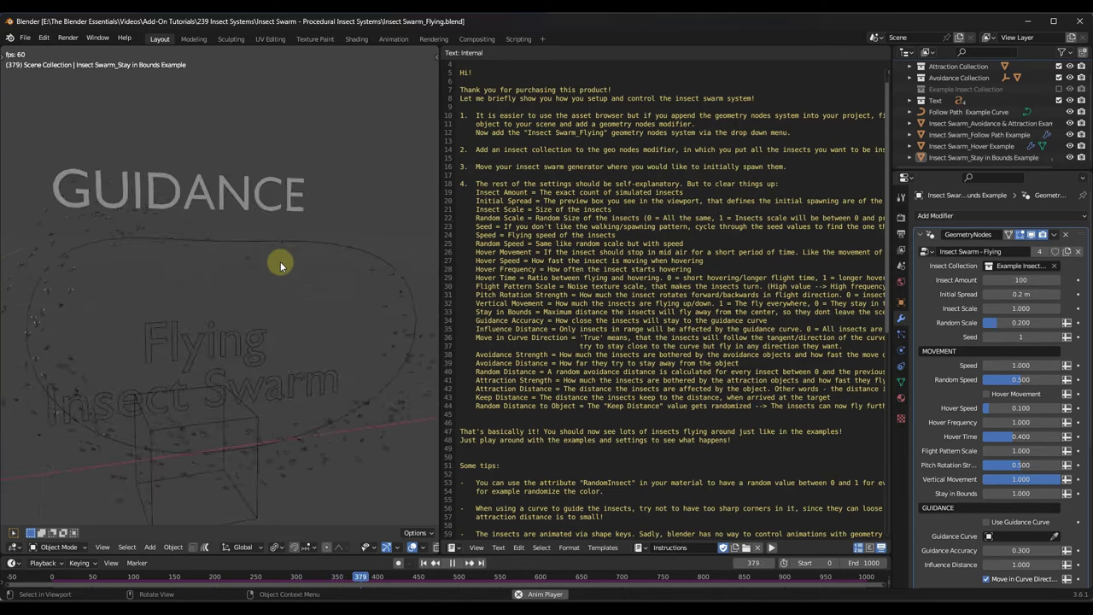
scroll(282, 262, down, 2)
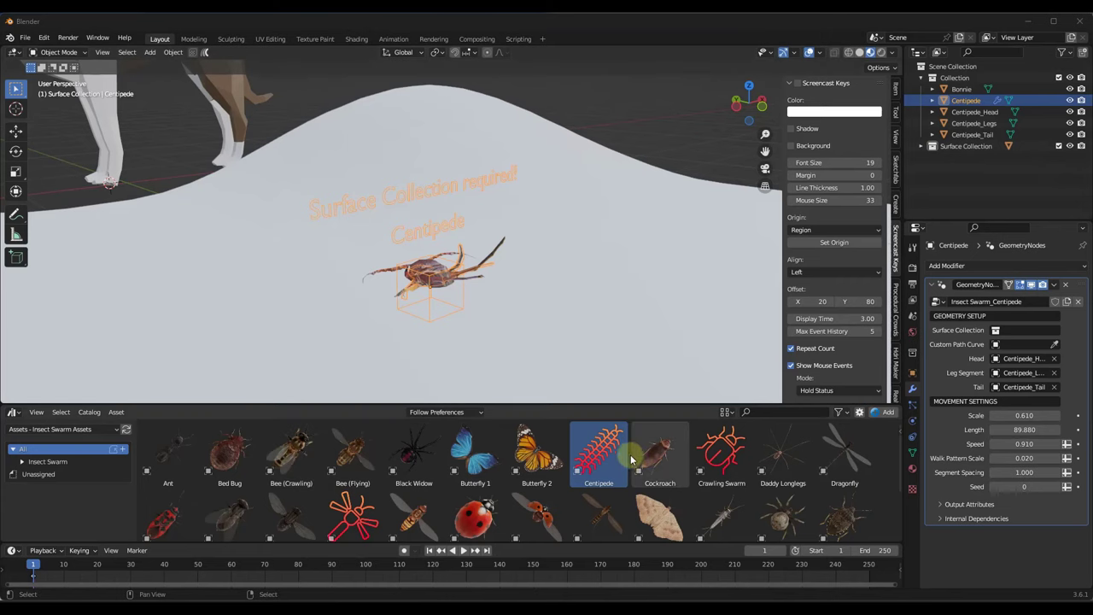
Select the Centipede asset in the library and inspect the centipede placed on the curved surface from several angles.
click(620, 462)
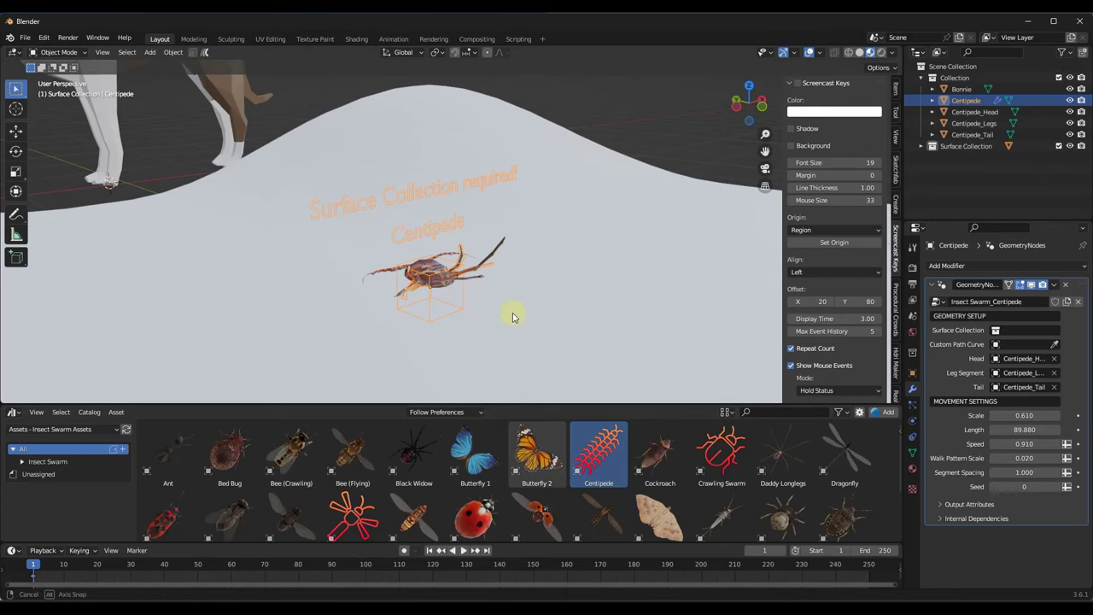
middle_drag(512, 312, 442, 187)
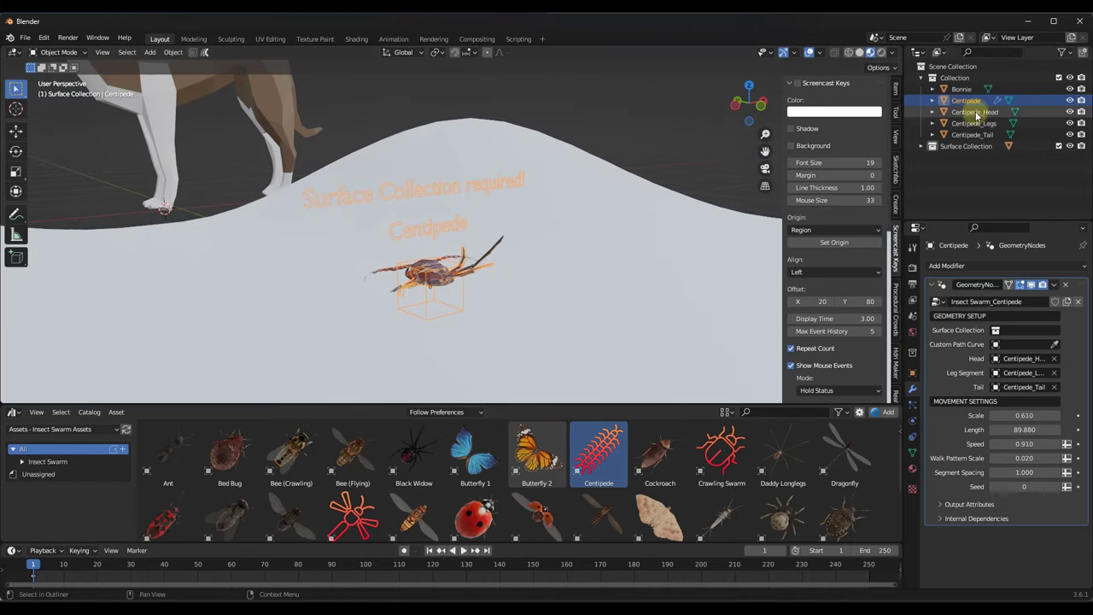
middle_drag(435, 310, 470, 293)
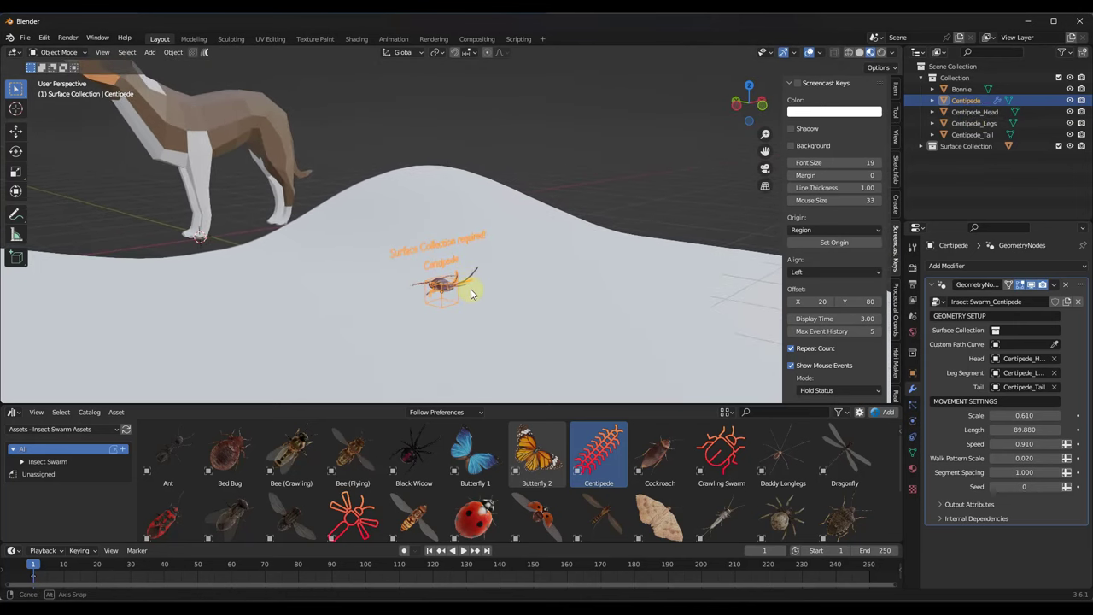
Assign the Surface Collection containing the plane as the centipede's surface collection in its geometry setup.
scroll(463, 285, up, 4)
scroll(465, 288, down, 4)
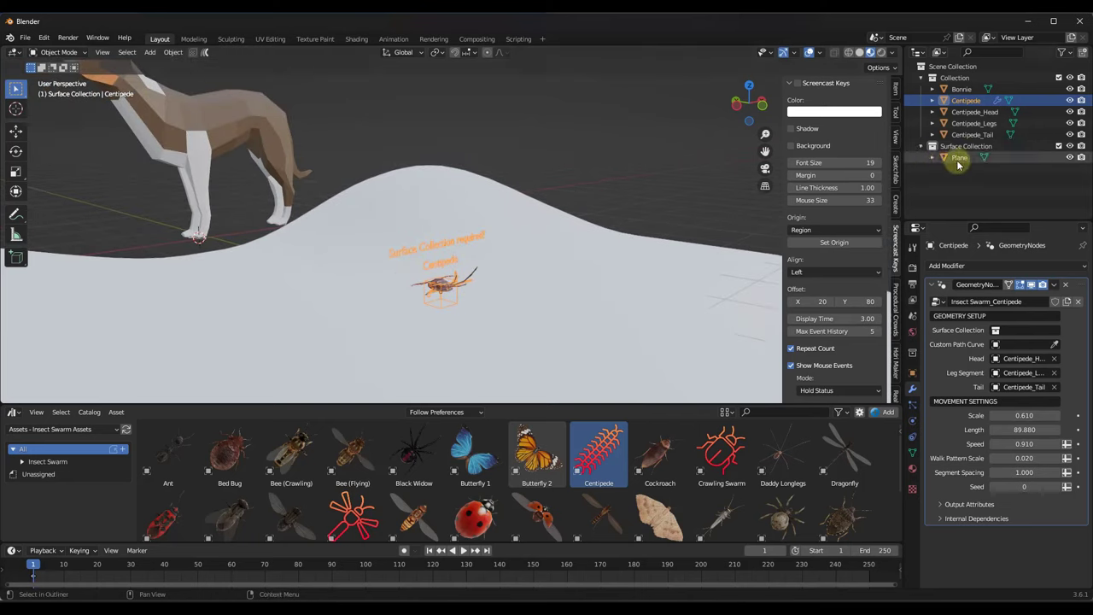
click(956, 157)
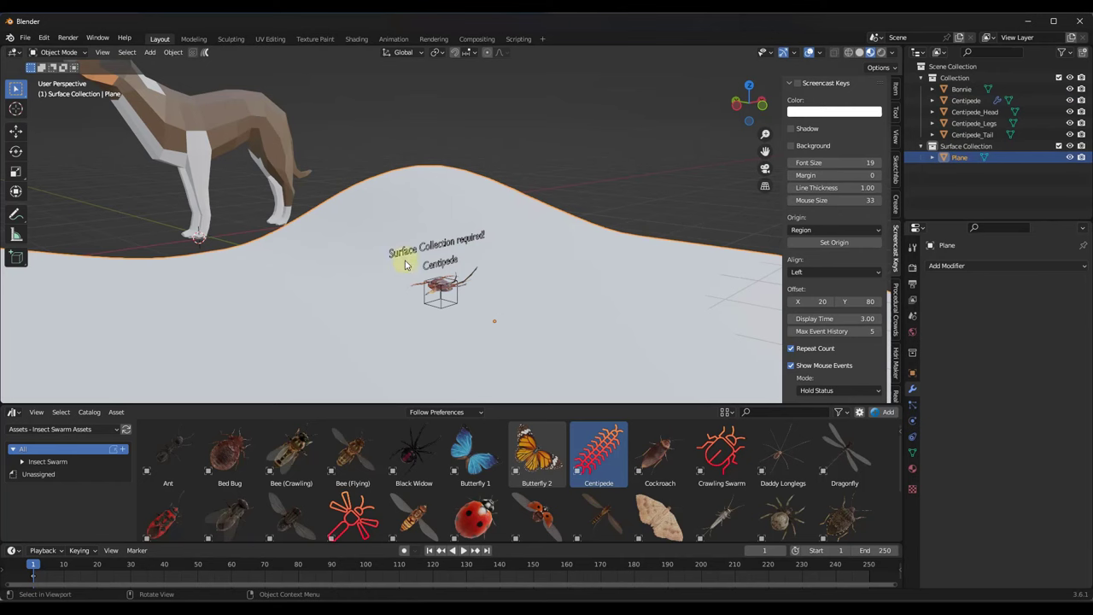
click(437, 247)
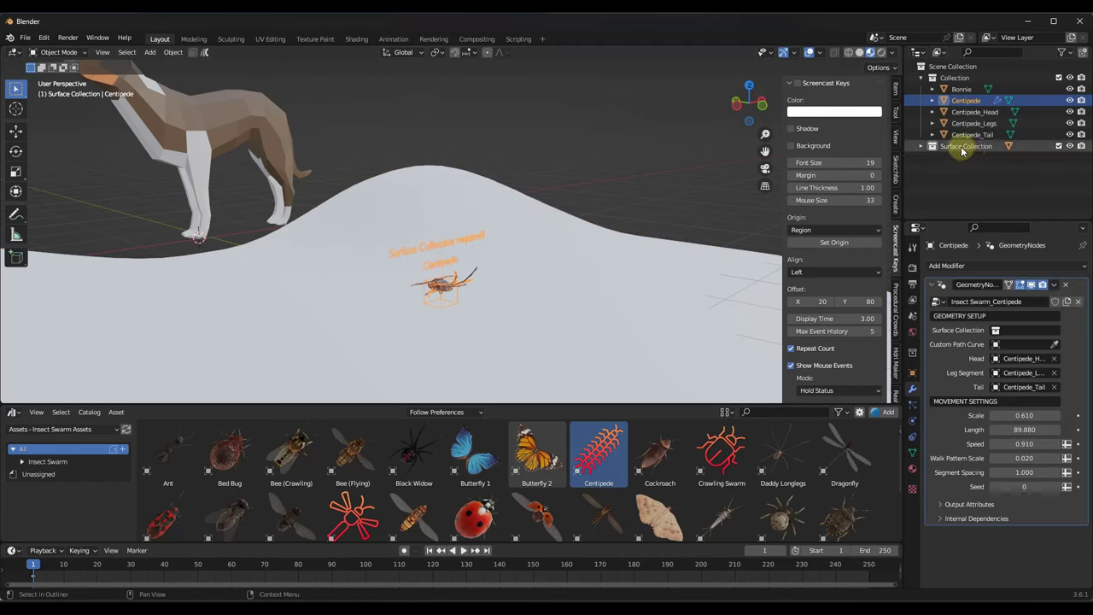
click(923, 147)
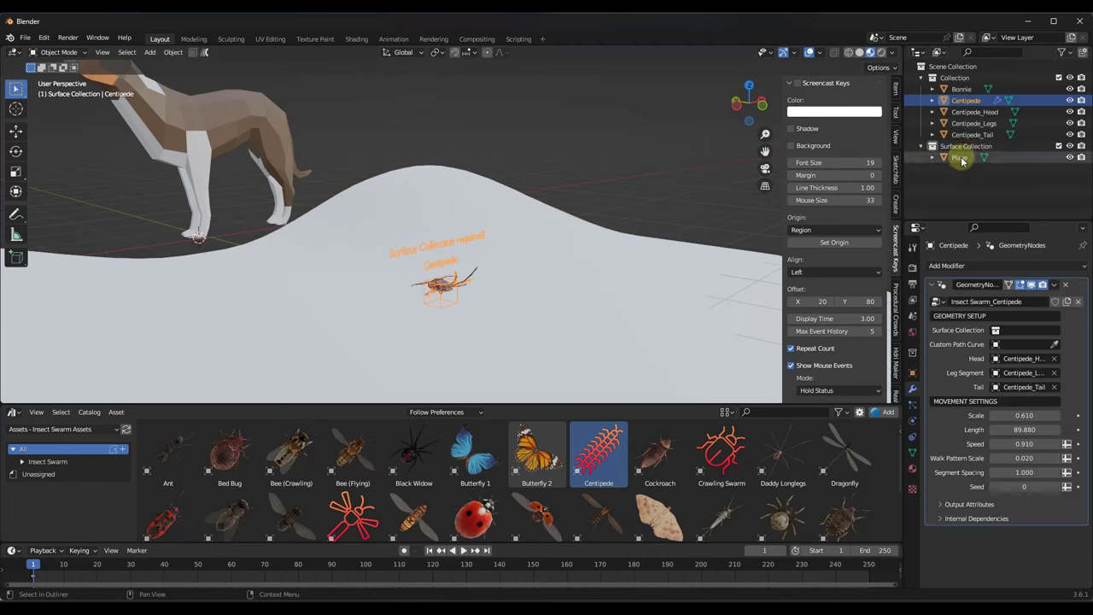
click(996, 330)
click(993, 359)
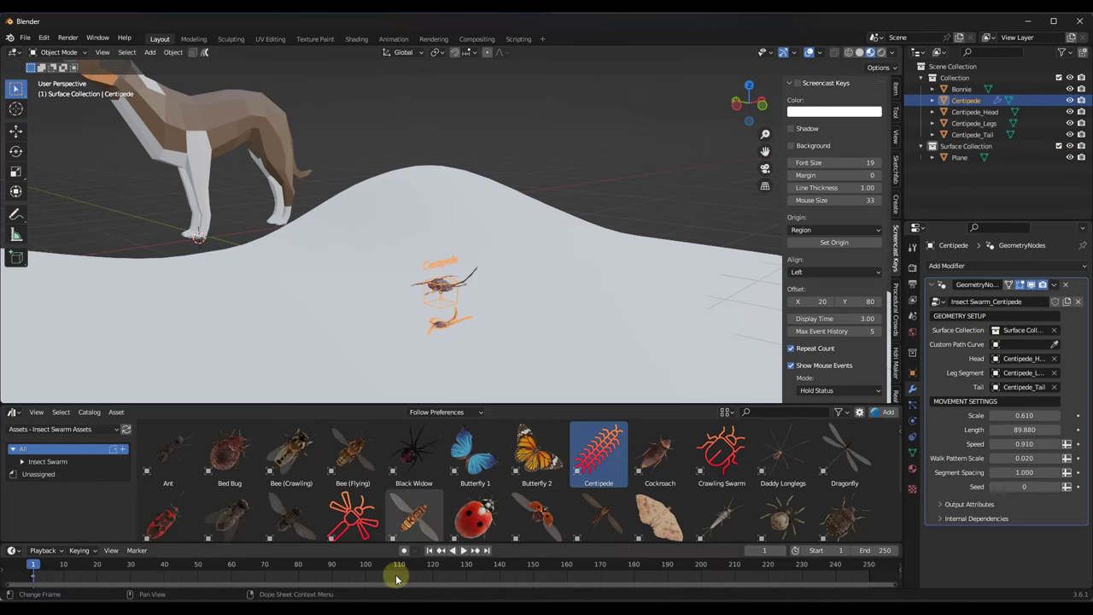
Play the animation and tune the centipede to Scale 0.750, Length 81.760 and Walk Pattern Scale 0.950.
click(458, 550)
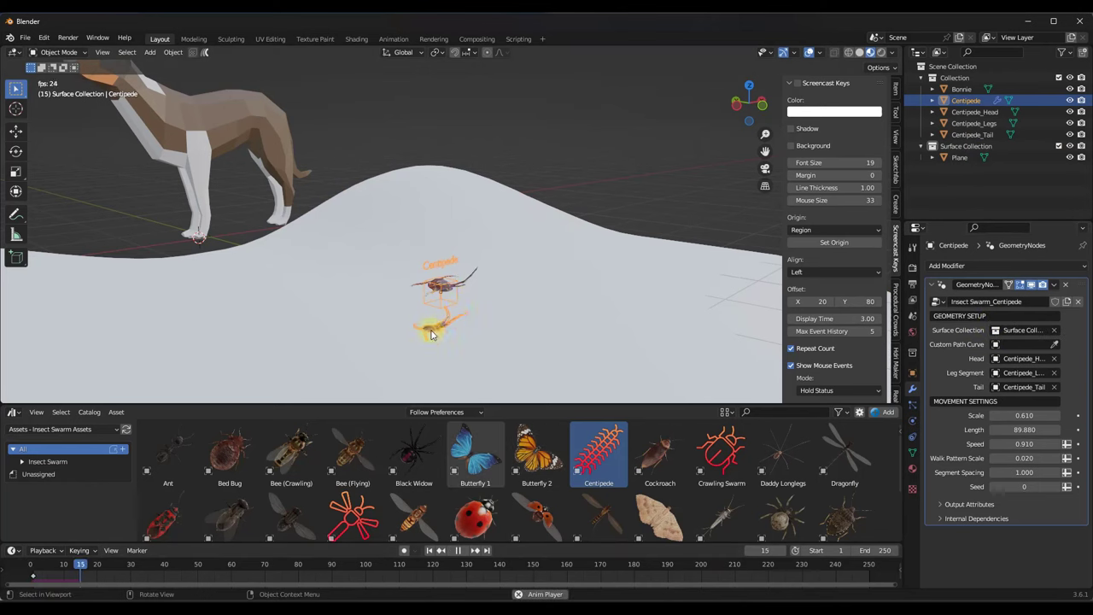
scroll(418, 339, up, 5)
scroll(417, 340, down, 6)
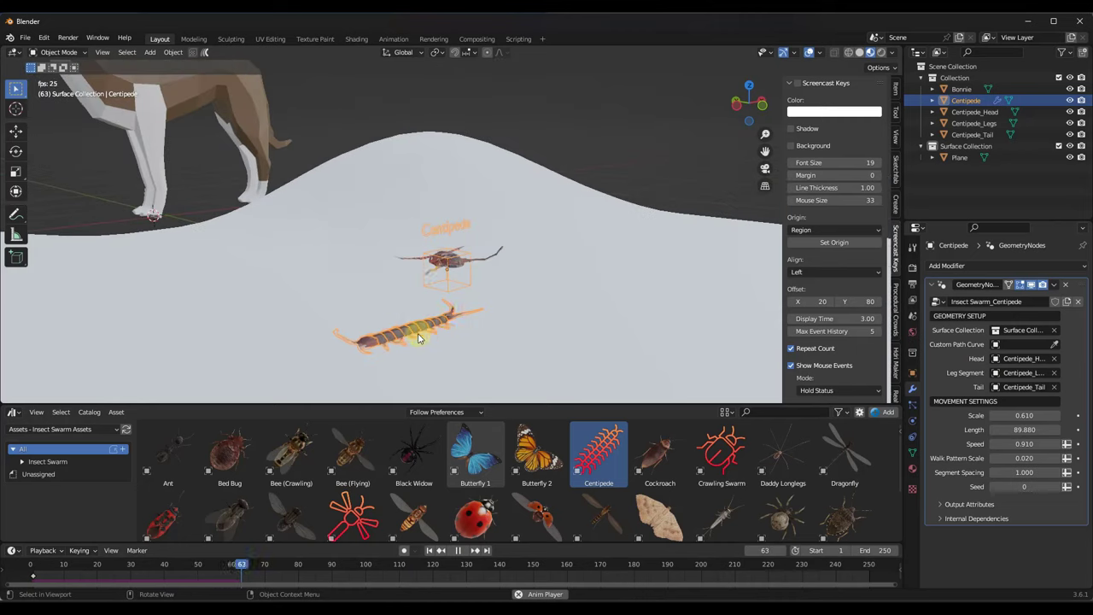
mouse_move(407, 343)
middle_down()
mouse_move(378, 366)
mouse_move(436, 263)
mouse_move(489, 245)
mouse_move(426, 281)
mouse_move(527, 276)
middle_up()
scroll(424, 280, up, 2)
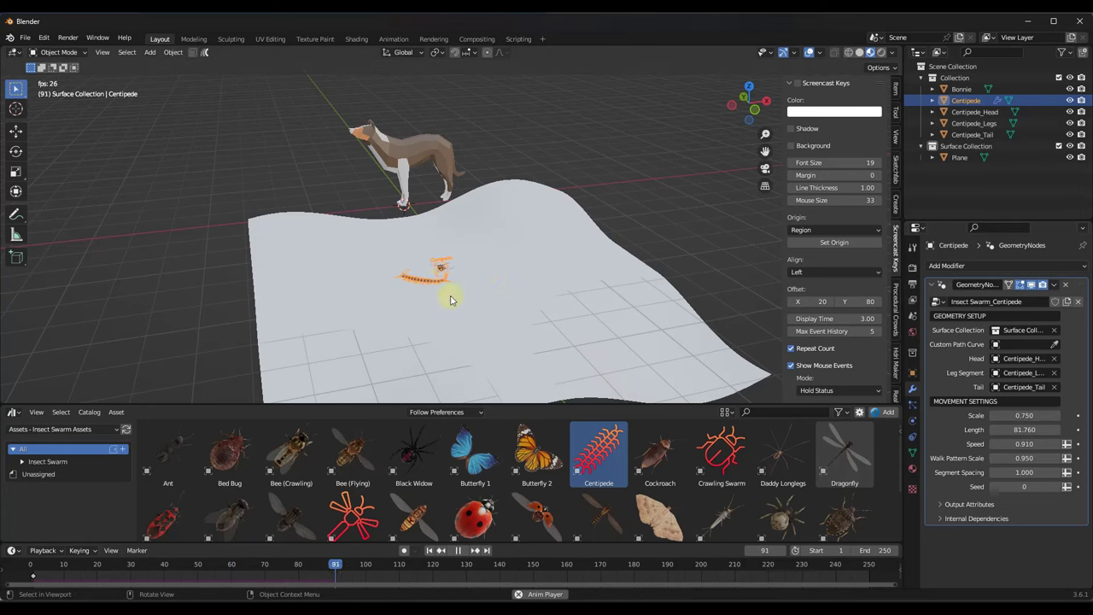
scroll(437, 287, up, 4)
scroll(407, 276, down, 2)
mouse_move(409, 278)
middle_down()
mouse_move(406, 293)
mouse_move(408, 271)
middle_up()
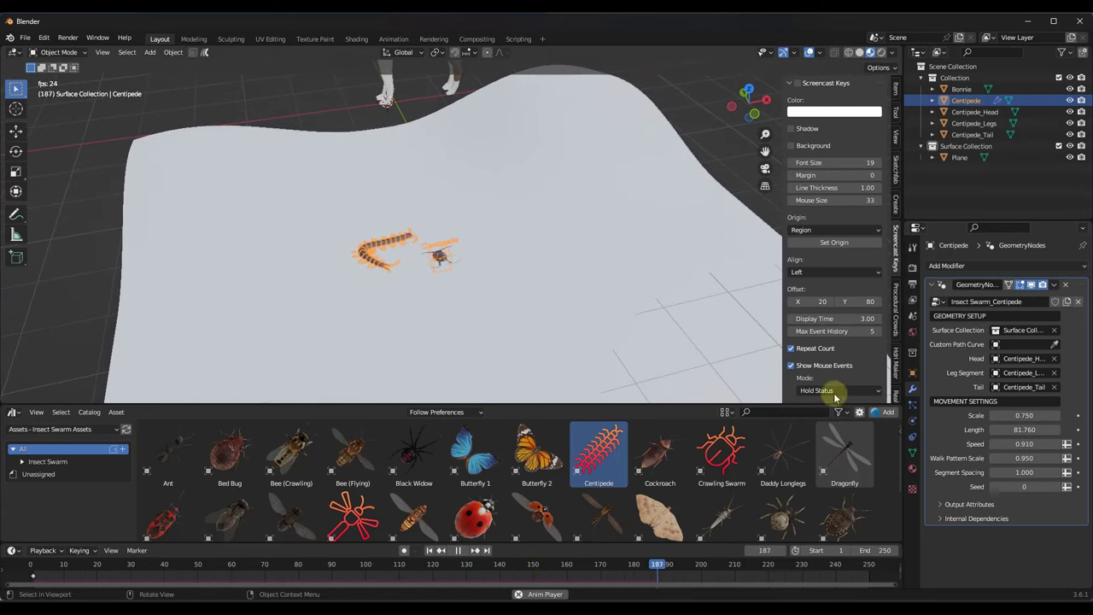
Set the centipede's Segment Spacing to 0.830 and check it on the curved surface from several angles.
click(1023, 472)
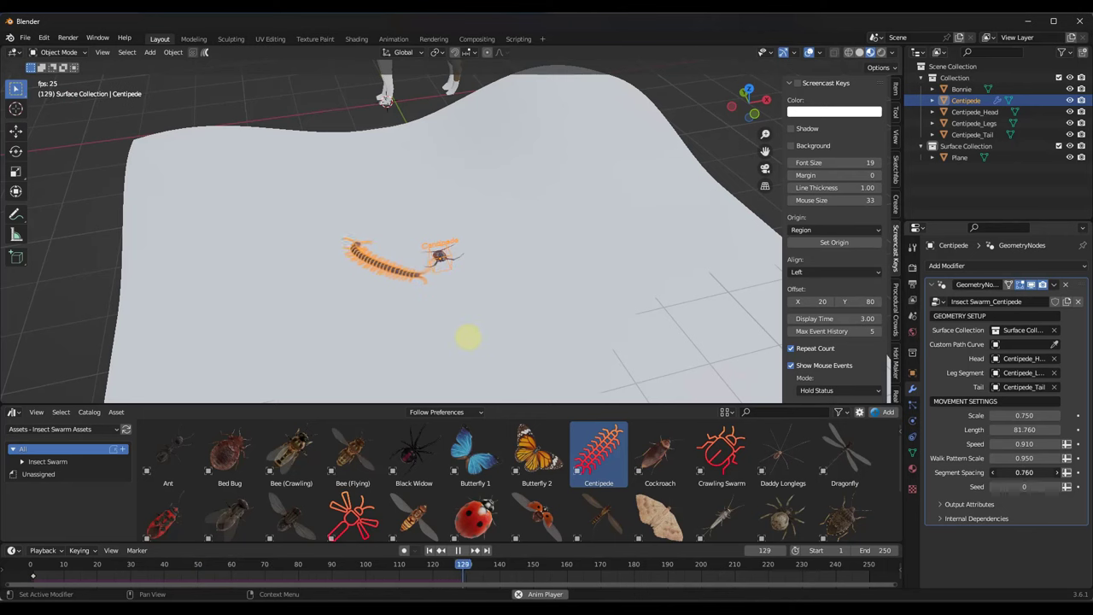
middle_drag(558, 219, 495, 200)
scroll(497, 202, down, 2)
scroll(499, 207, up, 4)
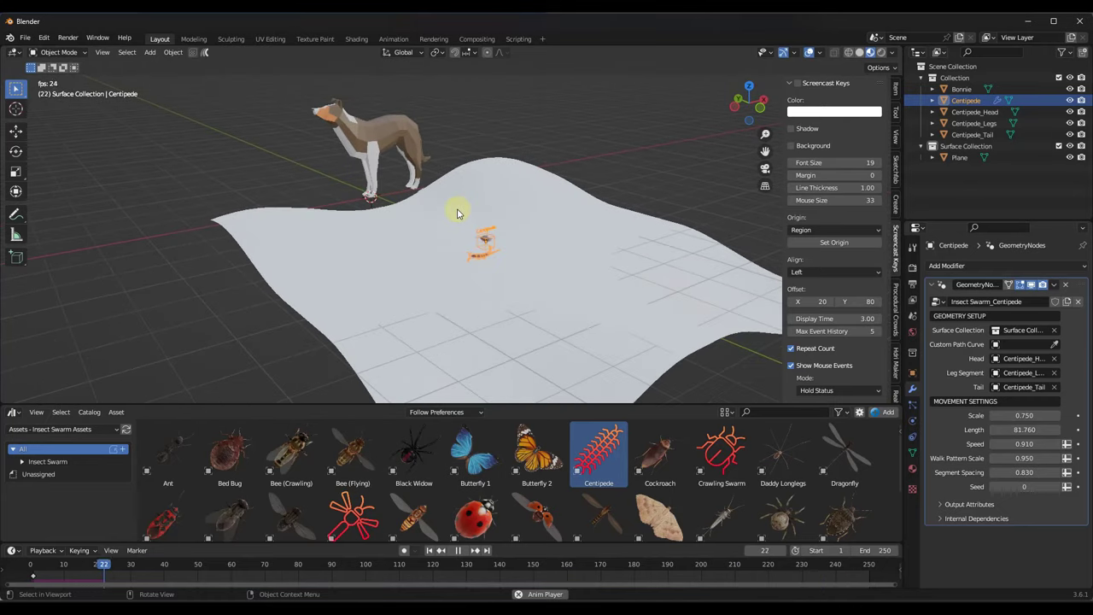
scroll(469, 224, down, 3)
middle_drag(488, 214, 554, 253)
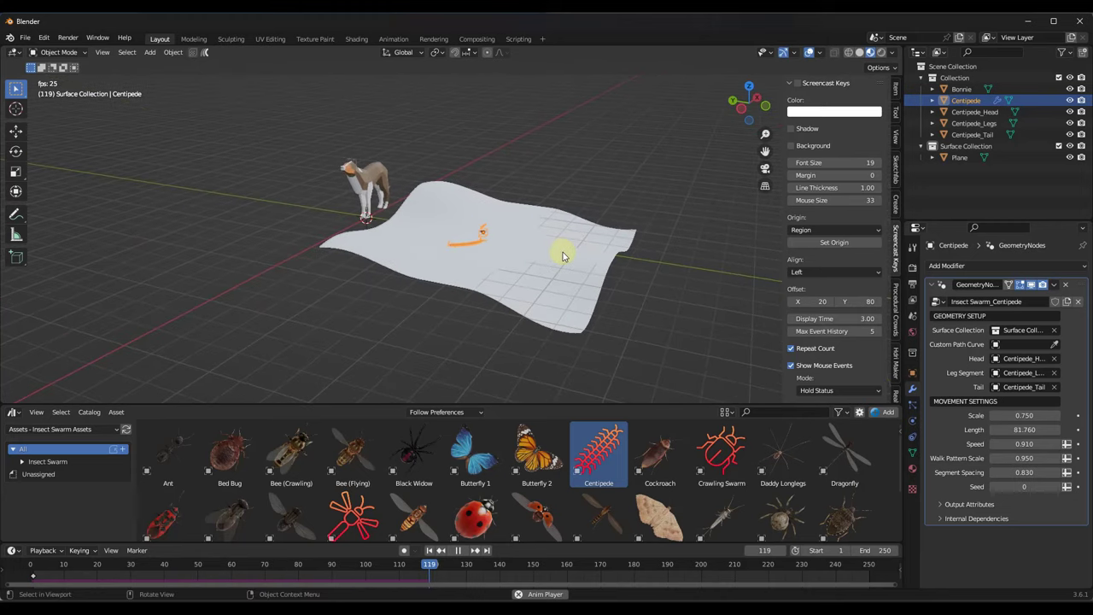
Add a UV sphere to the Surface Collection and move it along the Y axis beyond the plane's edge.
click(563, 256)
key(shift+a)
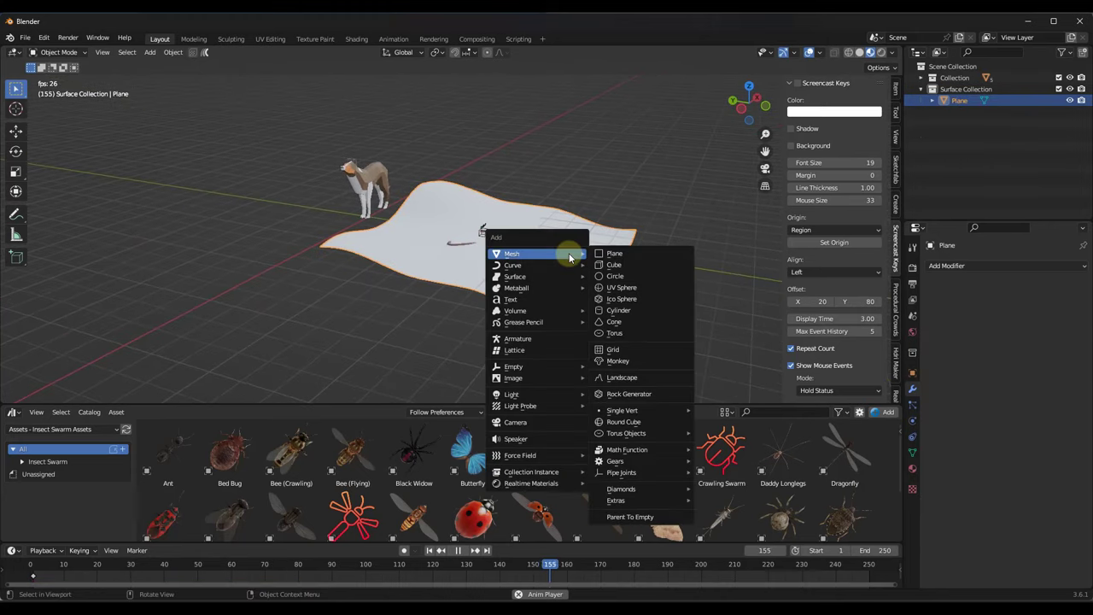
click(623, 292)
key(y)
drag(541, 264, 647, 256)
Move the plane out of the Surface Collection and examine the centipede crawling on the sphere.
drag(990, 103, 951, 68)
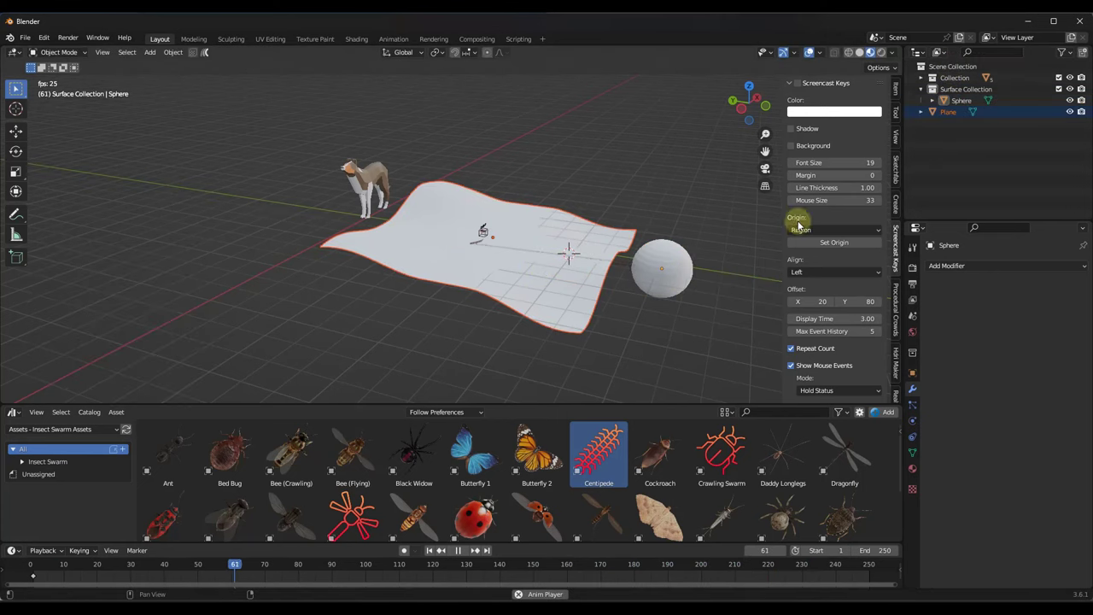
scroll(726, 285, up, 5)
middle_drag(626, 210, 553, 183)
scroll(610, 195, up, 3)
scroll(561, 215, down, 3)
scroll(533, 178, up, 3)
scroll(549, 178, down, 2)
scroll(533, 179, down, 1)
scroll(536, 181, down, 5)
scroll(511, 183, up, 4)
scroll(534, 145, up, 4)
scroll(478, 174, down, 5)
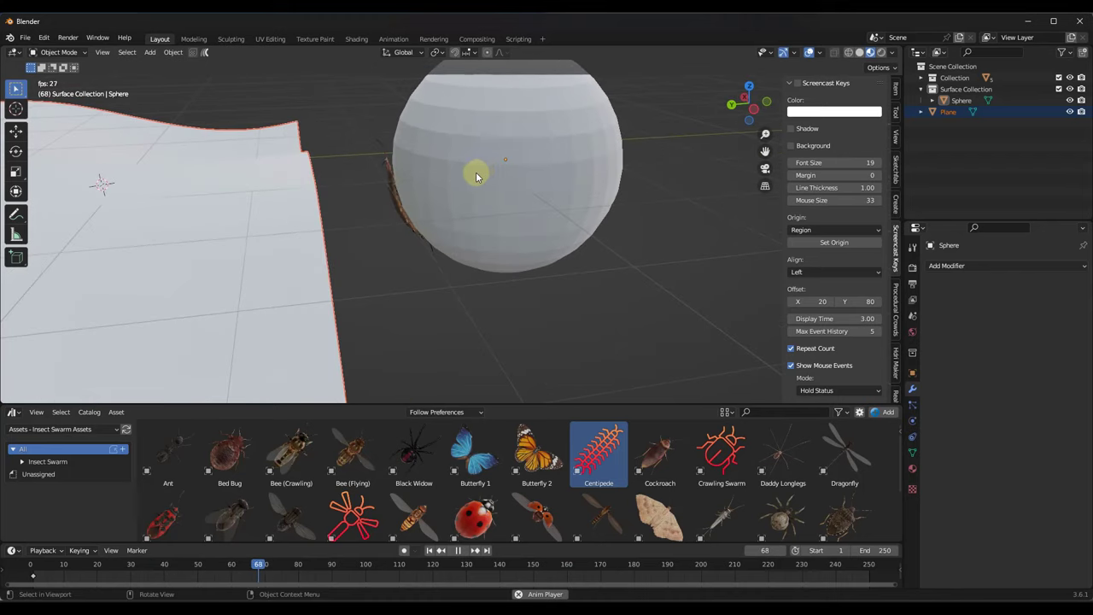
Move the plane back into the Surface Collection and take the sphere out of it.
drag(947, 112, 954, 90)
click(956, 111)
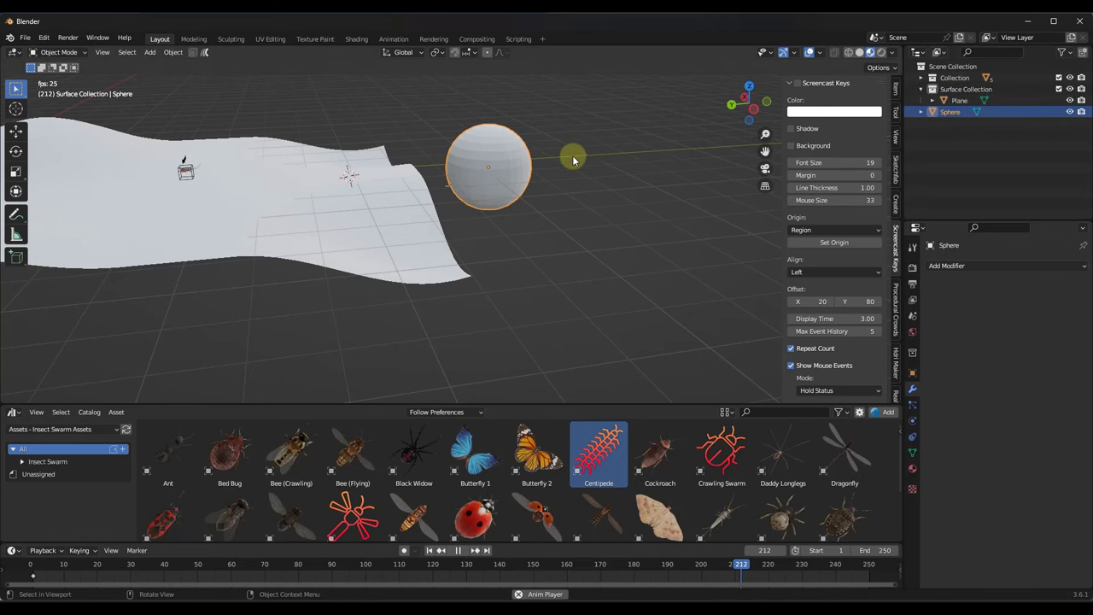
middle_drag(572, 160, 388, 195)
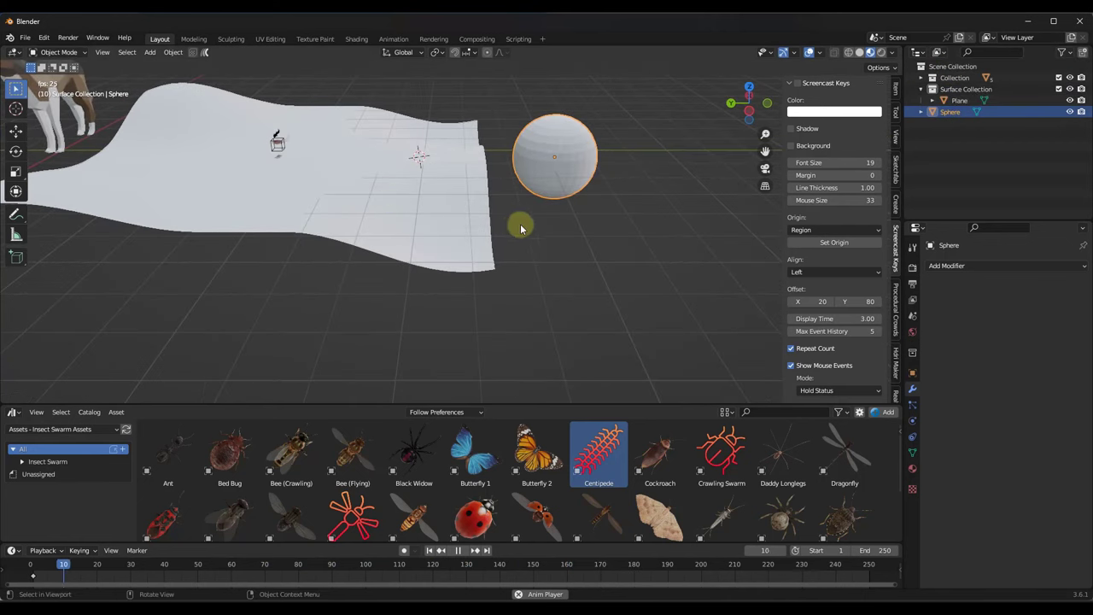
scroll(260, 161, up, 4)
scroll(312, 173, down, 2)
middle_drag(312, 173, 317, 193)
Add a Bézier curve and delete its default vertices in Edit Mode.
click(344, 185)
scroll(384, 179, down, 3)
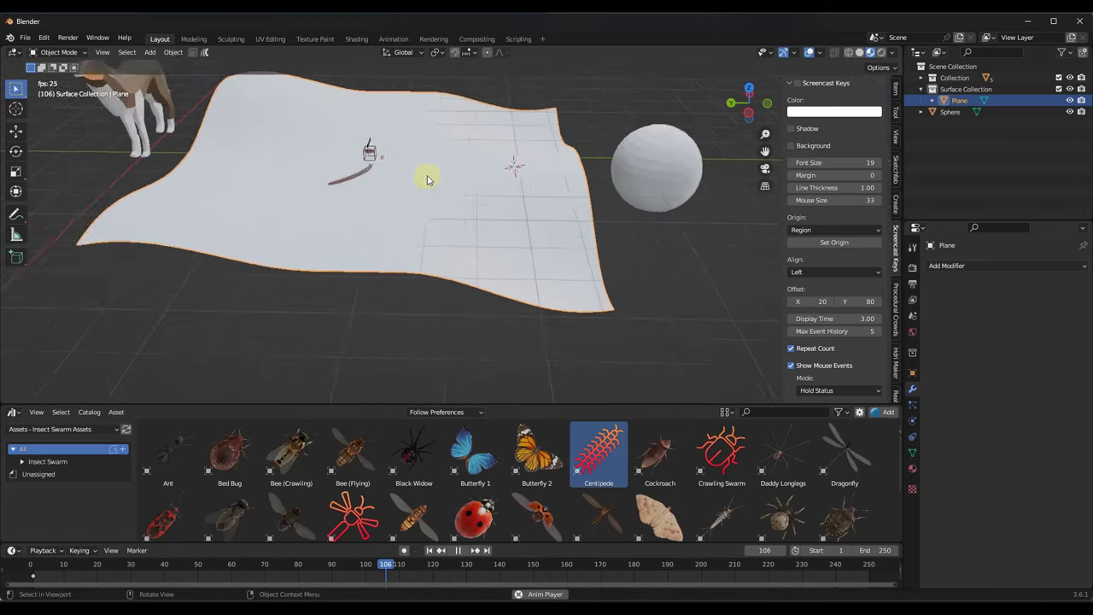
scroll(384, 176, up, 2)
key(shift+a)
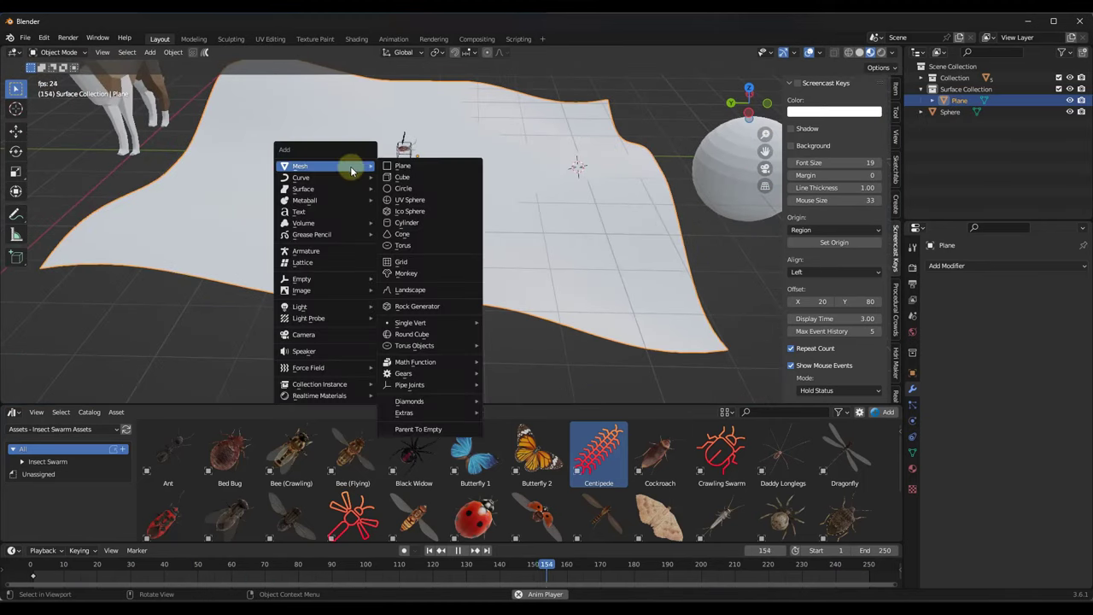
mouse_move(376, 177)
click(414, 179)
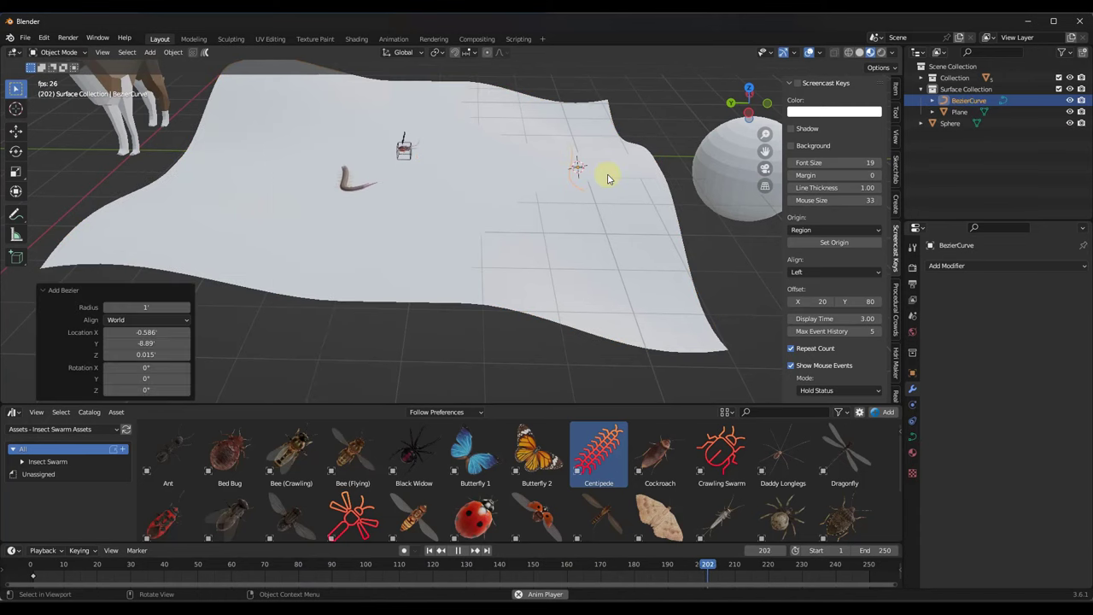
key(Tab)
key(z)
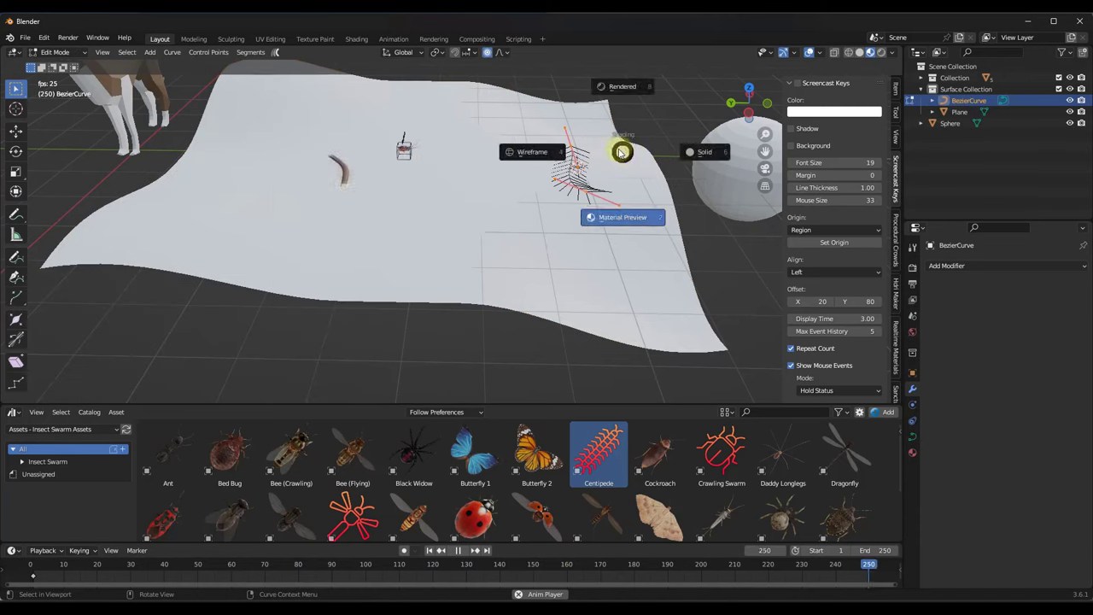
key(Escape)
key(x)
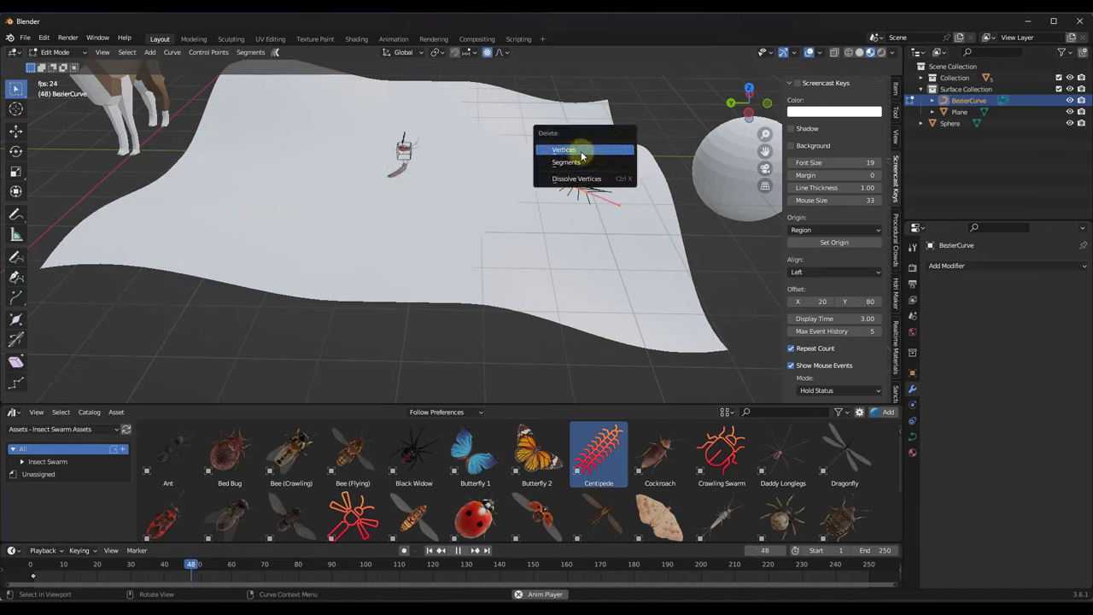
click(581, 155)
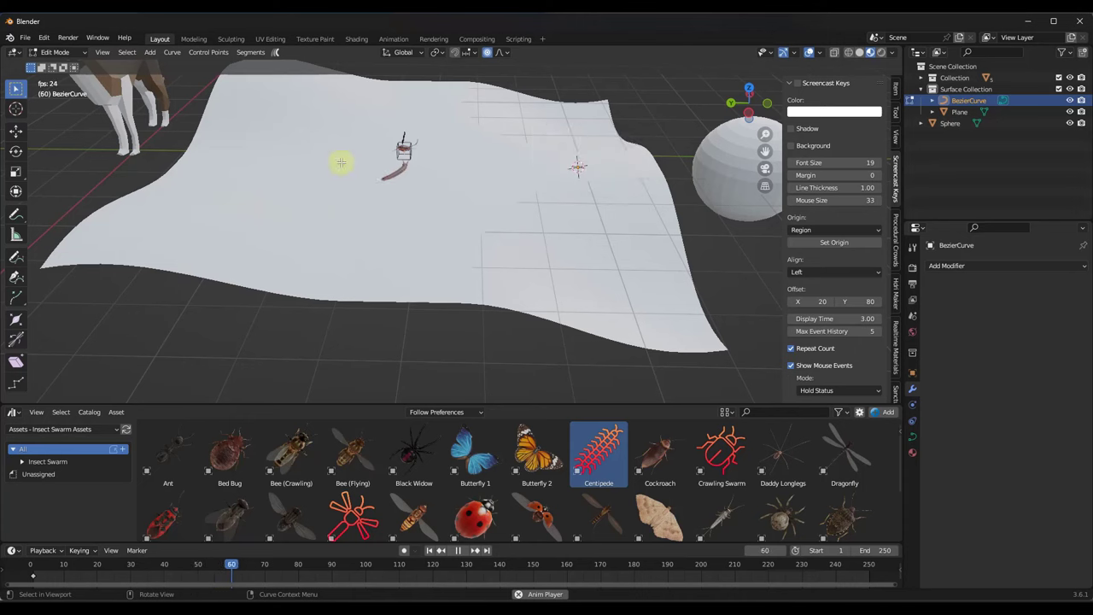
Draw a freehand looping path on the plane's surface around the centipede with the Draw tool and return to Object Mode.
click(16, 258)
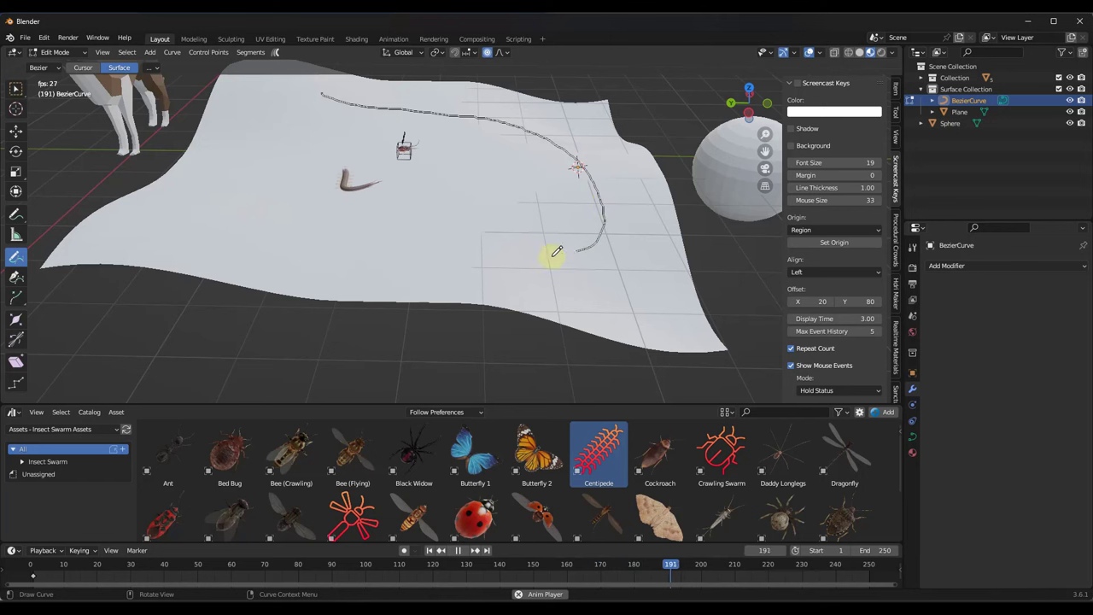
drag(280, 122, 317, 134)
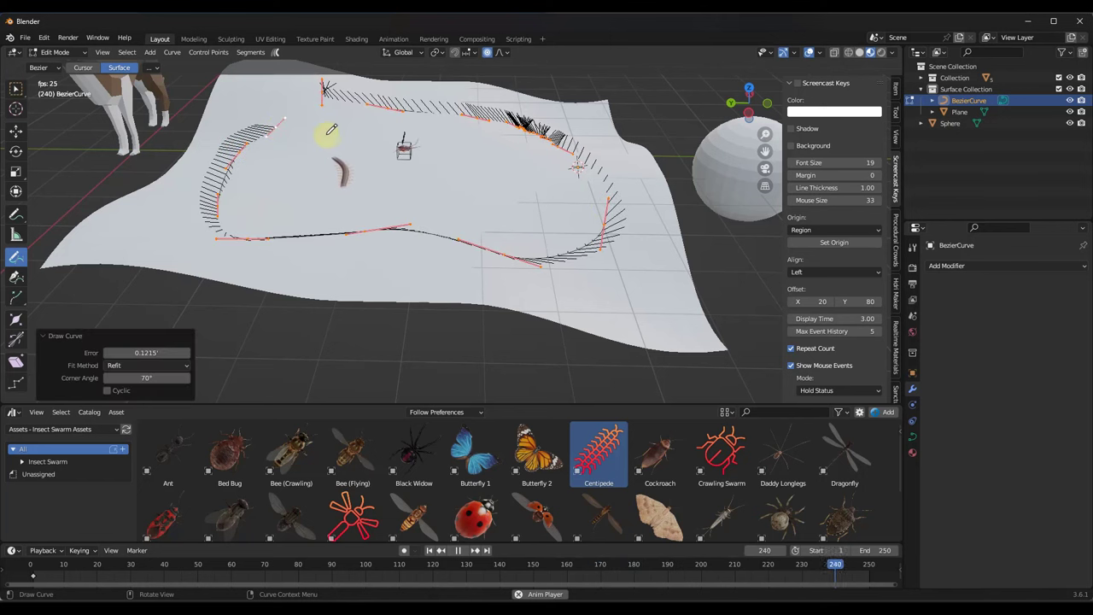
key(Tab)
mouse_move(459, 183)
middle_down()
mouse_move(420, 163)
mouse_move(452, 179)
middle_up()
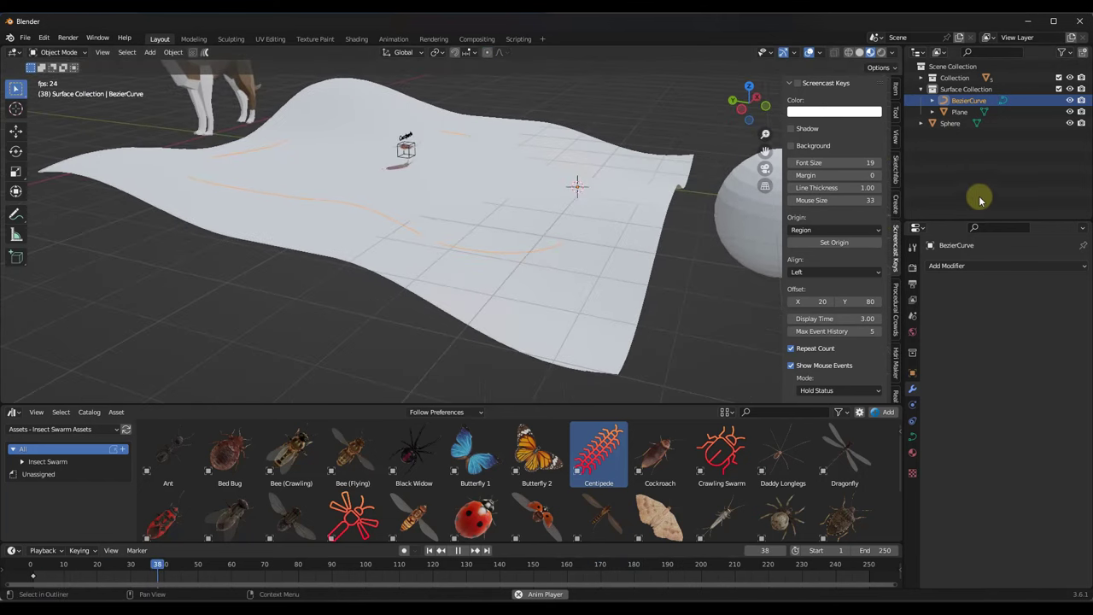
Create a collection named Curve Collection and move the drawn Bézier curve from the Surface Collection into it.
click(407, 152)
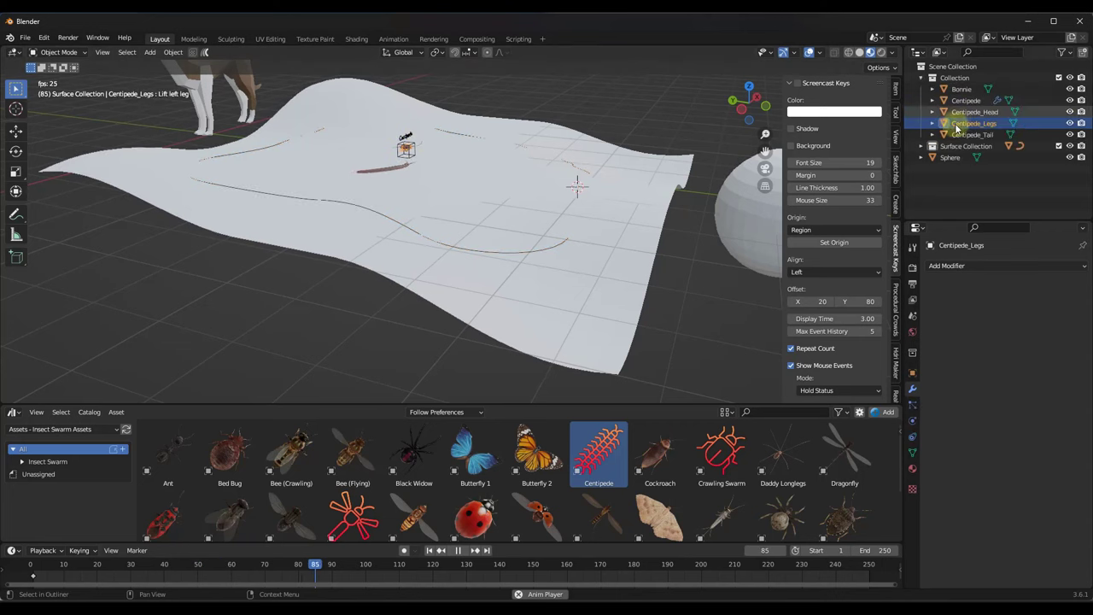
right_click(950, 75)
click(947, 70)
click(961, 157)
double_click(956, 156)
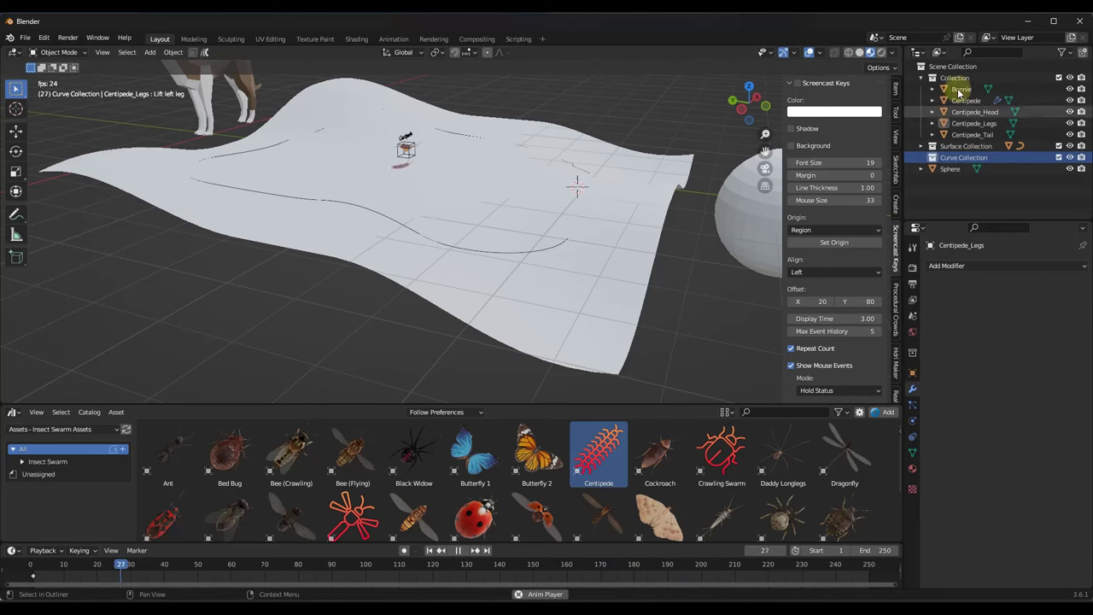
click(920, 146)
drag(960, 158, 958, 180)
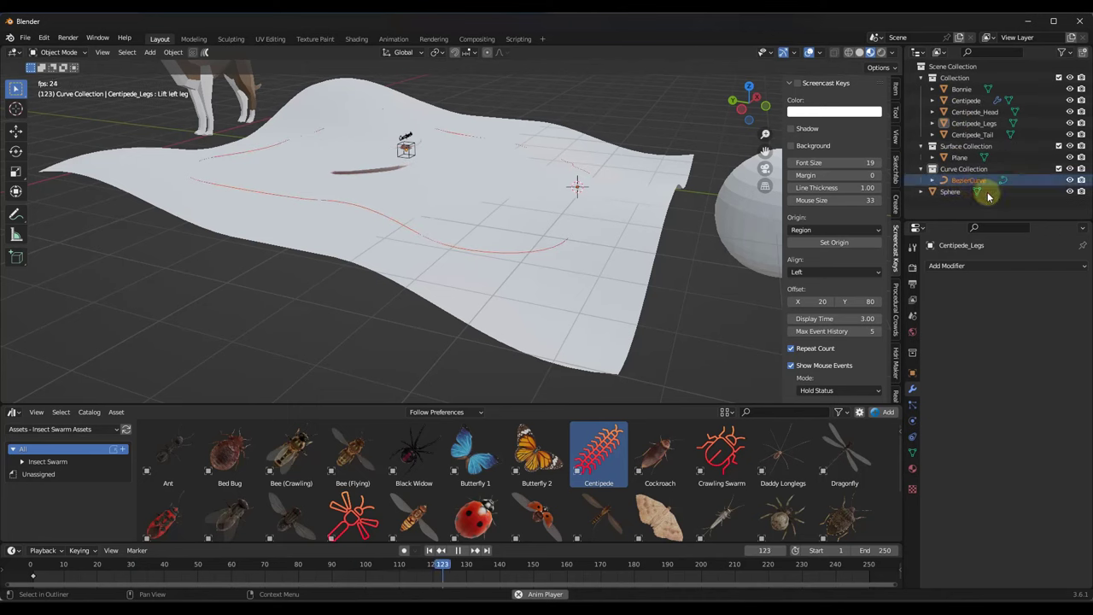
Set the centipede's Custom Path Curve to the drawn BezierCurve and watch the centipede move along it.
click(408, 150)
scroll(410, 148, up, 2)
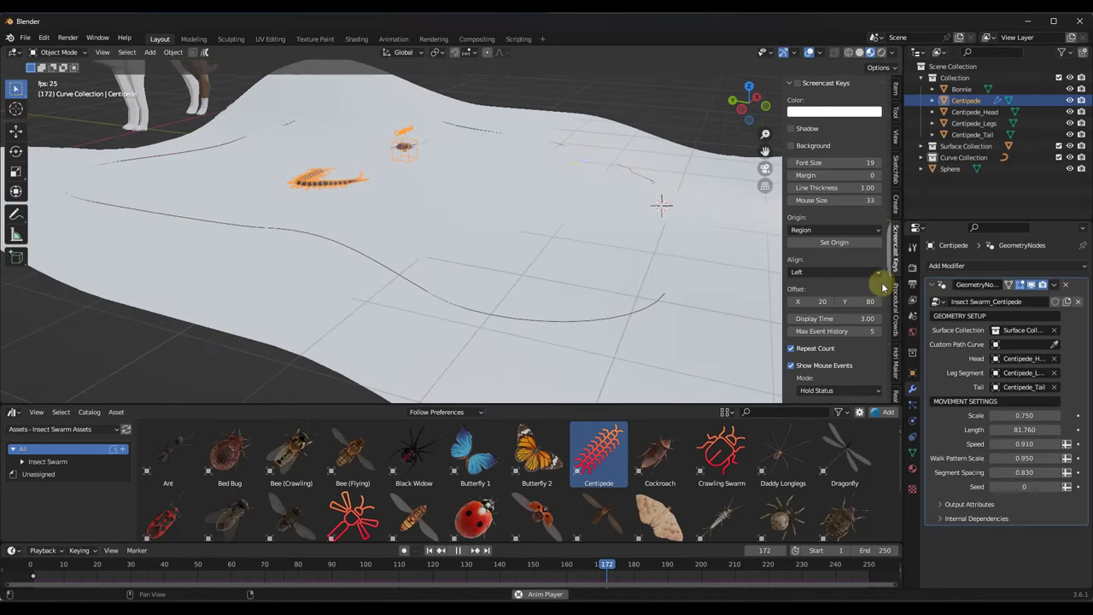
click(634, 311)
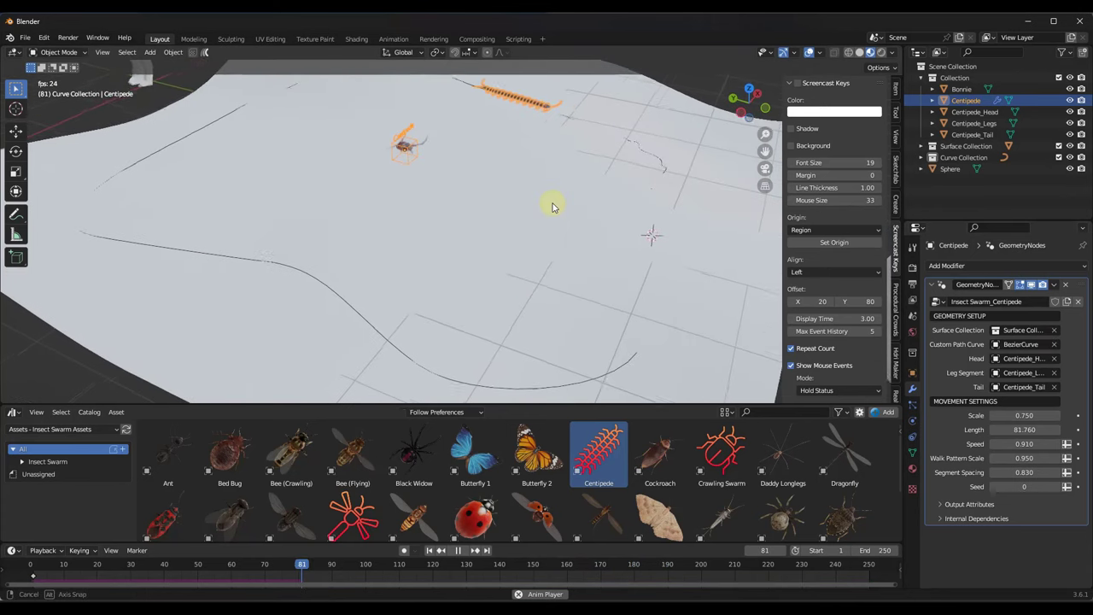
middle_drag(554, 205, 551, 166)
scroll(557, 197, down, 2)
scroll(658, 178, up, 5)
scroll(654, 192, down, 5)
mouse_move(648, 191)
middle_down()
mouse_move(615, 215)
mouse_move(512, 196)
mouse_move(544, 181)
mouse_move(675, 205)
mouse_move(645, 206)
middle_up()
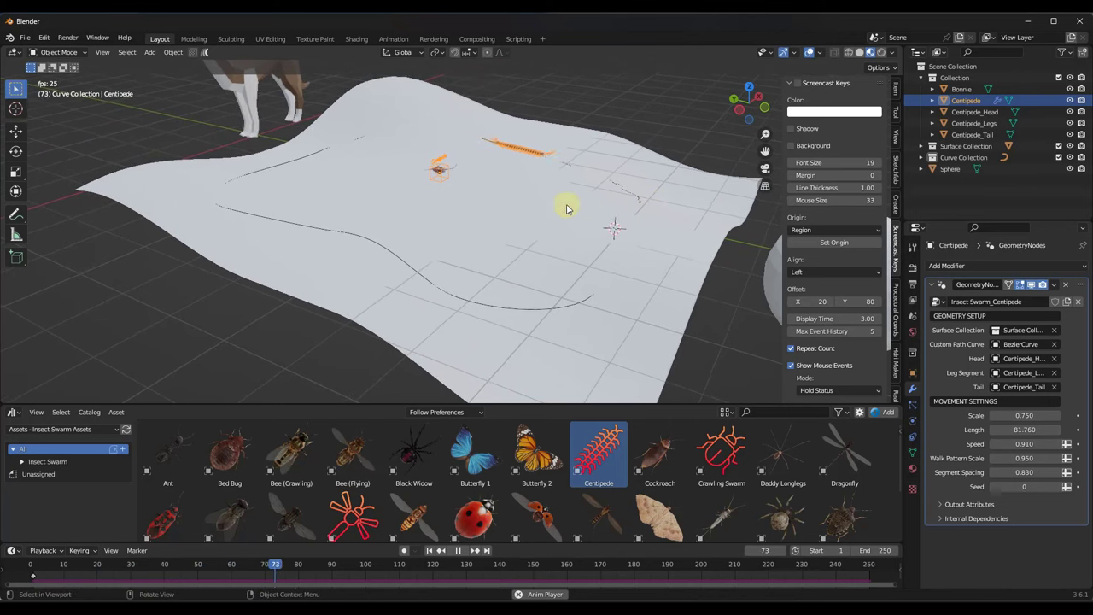
mouse_move(545, 208)
middle_down()
mouse_move(447, 383)
mouse_move(634, 248)
mouse_move(481, 244)
mouse_move(609, 237)
mouse_move(578, 231)
middle_up()
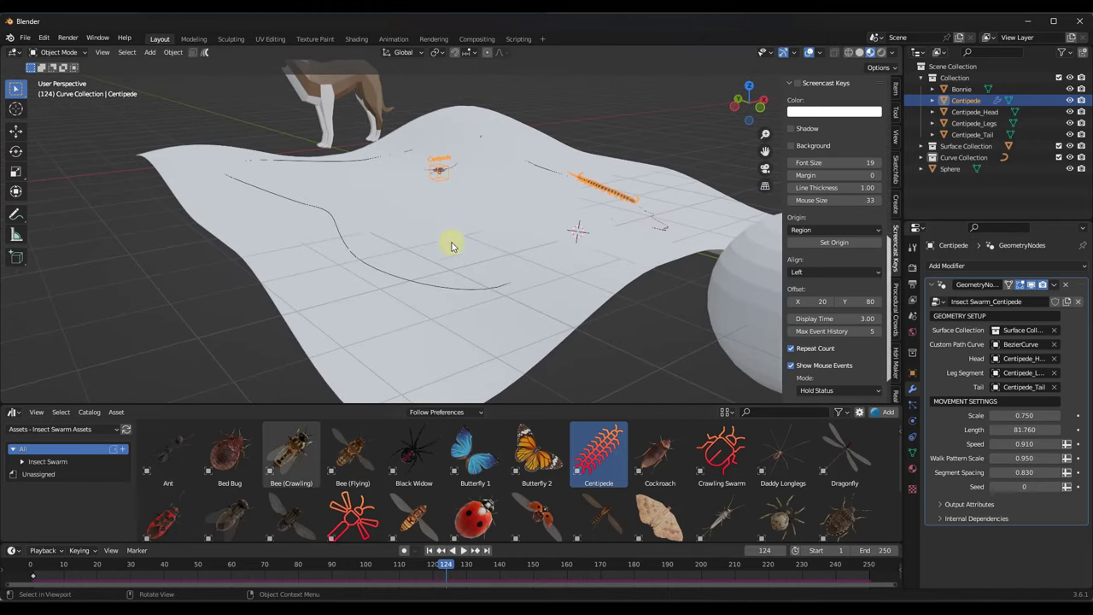
Inspect the Centipede_Tail mesh up close in Edit Mode and view the whole scene from another angle.
scroll(429, 195, up, 10)
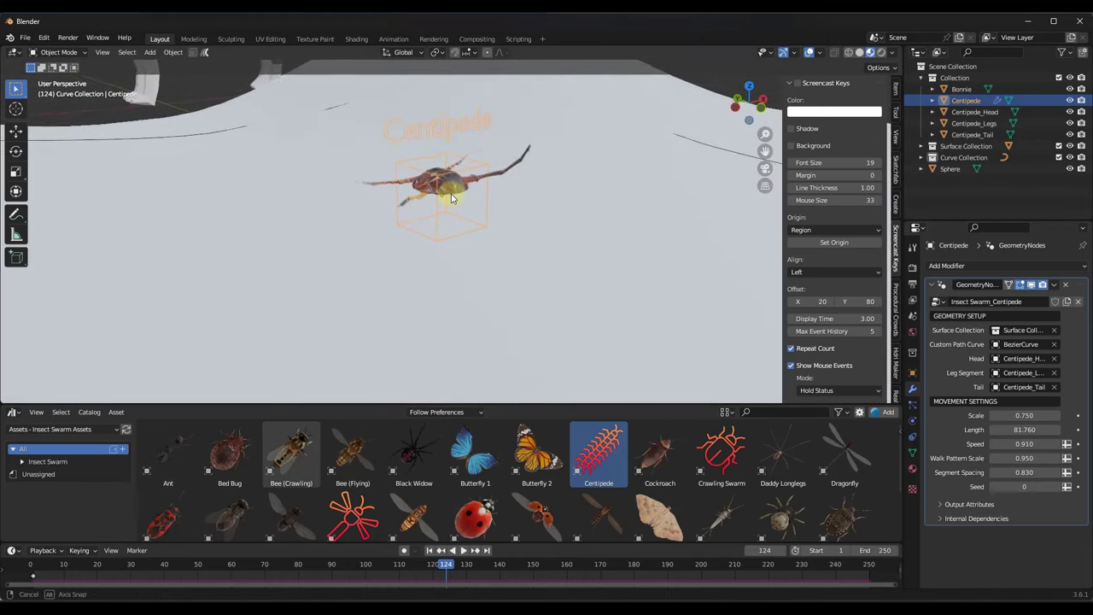
click(449, 186)
middle_drag(449, 186, 439, 200)
key(Tab)
key(Tab)
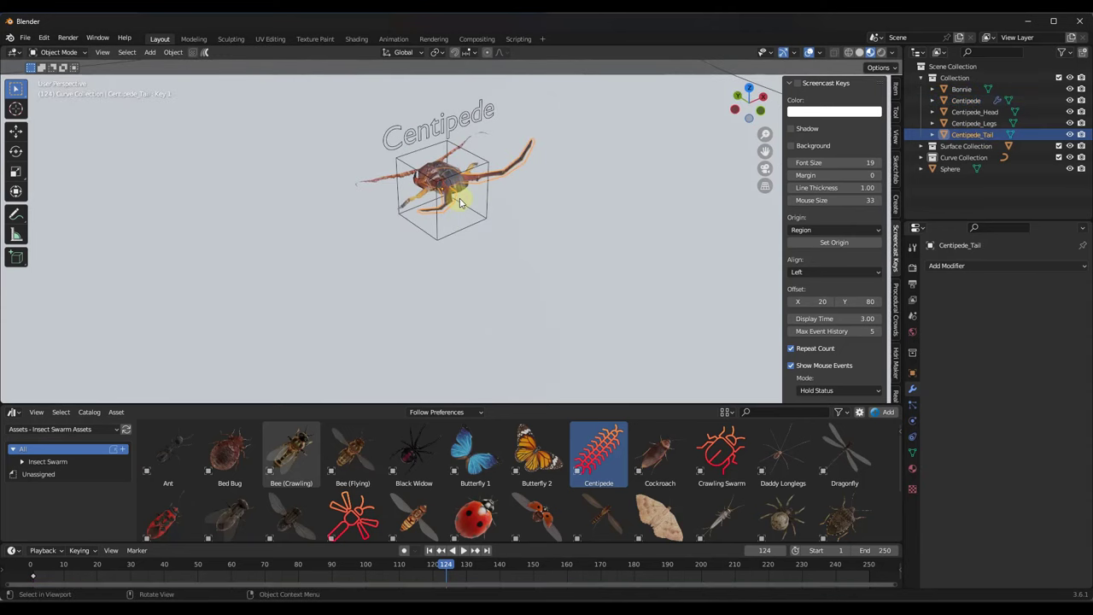
scroll(468, 204, down, 5)
scroll(467, 202, down, 6)
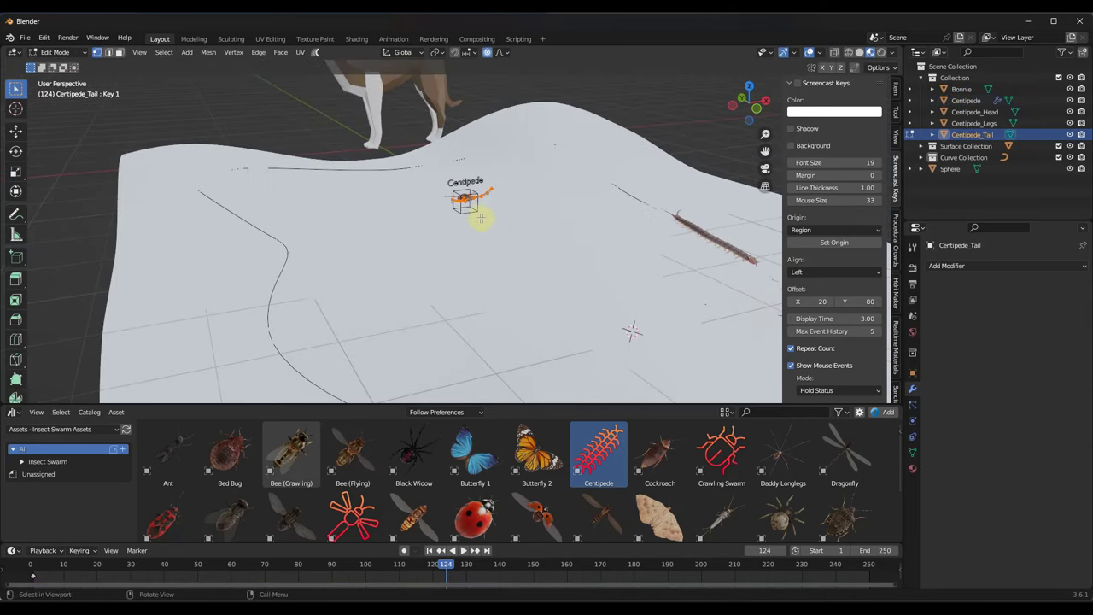
middle_drag(441, 207, 395, 215)
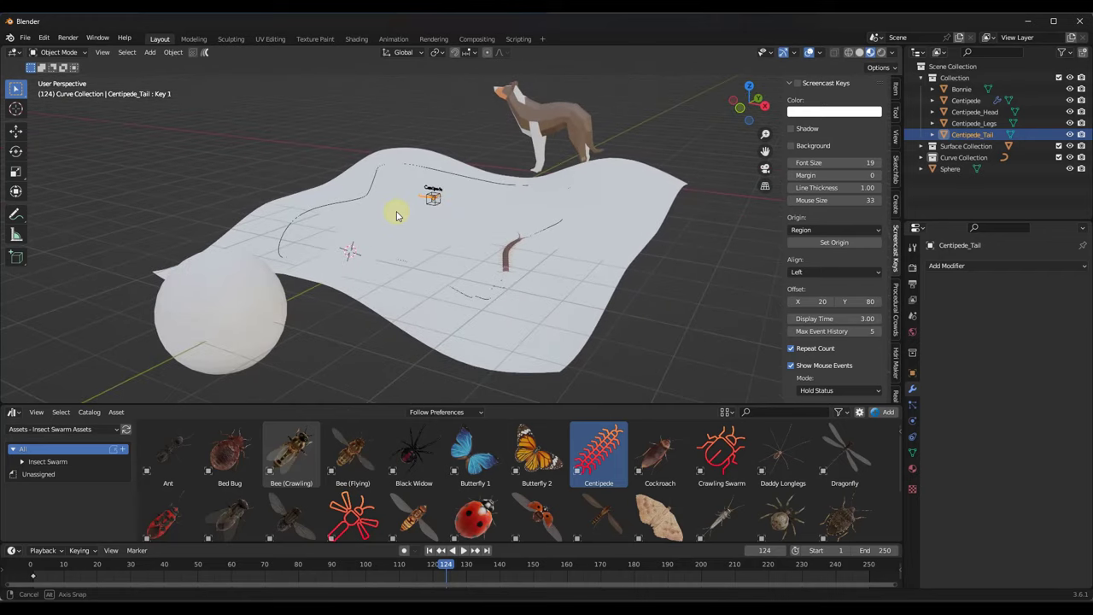